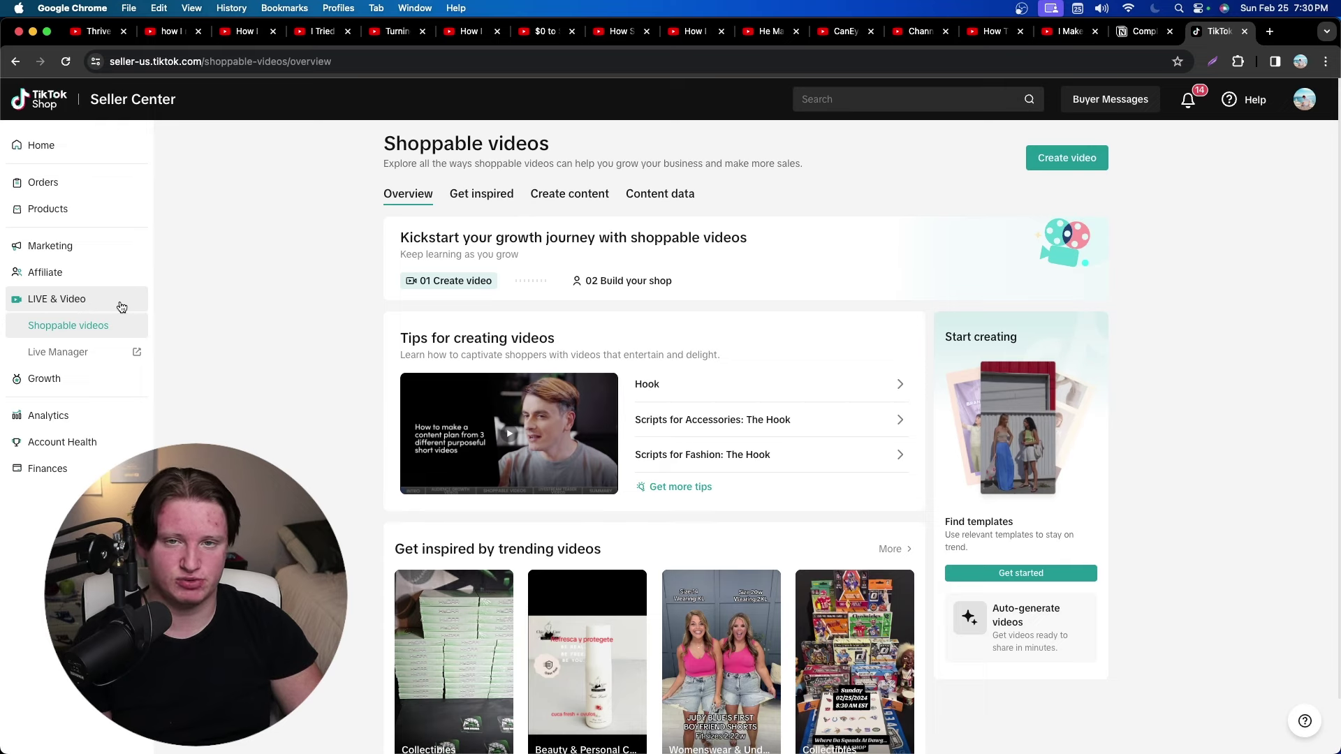
# Review the shop's finances summary, from the on-hold amount to the primary bank account section.
pyautogui.scroll(-1, 140, 307)
pyautogui.scroll(-1, 88, 316)
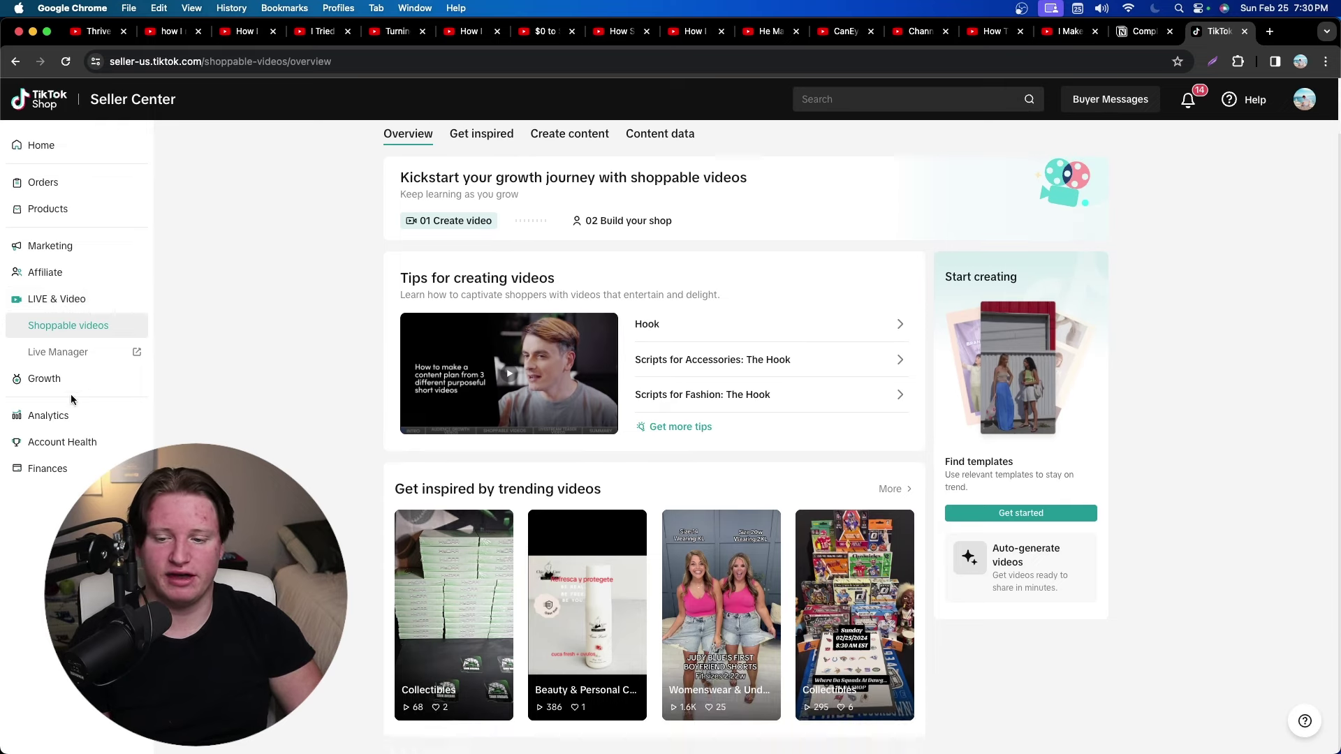
pyautogui.click(85, 419)
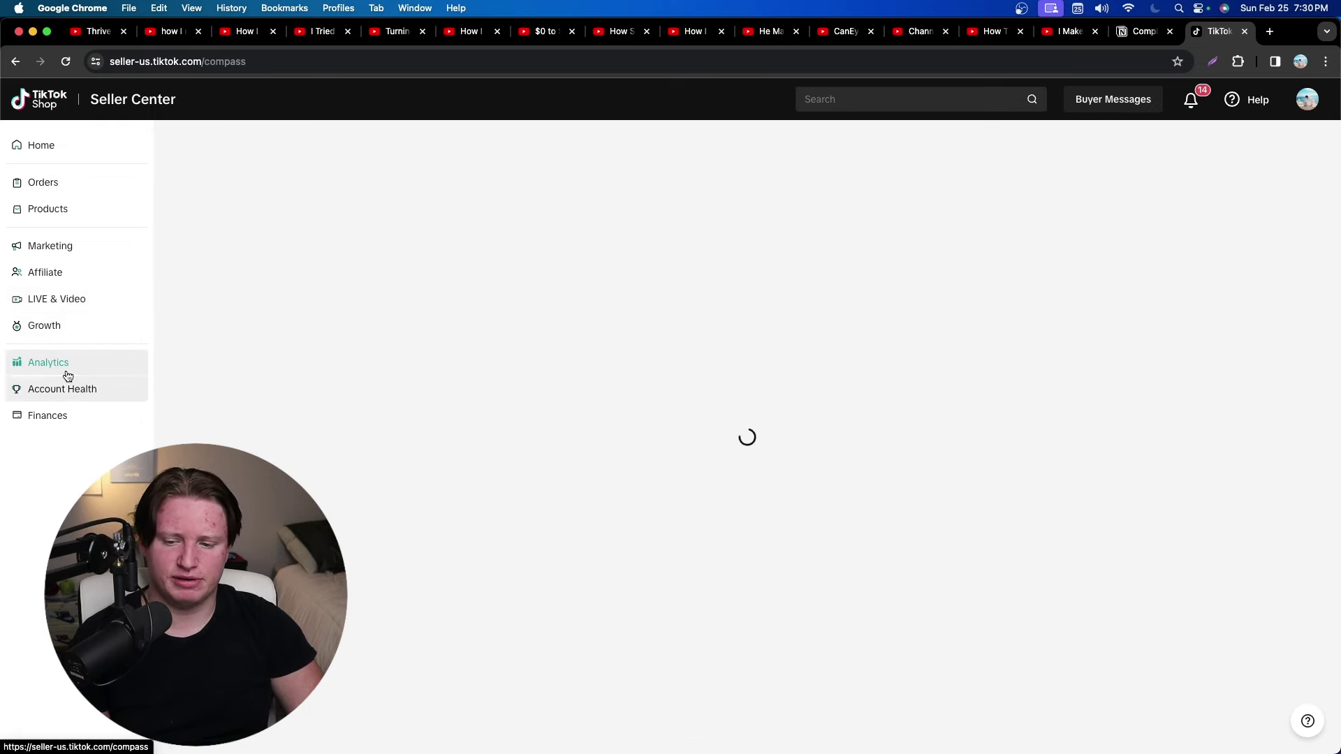
pyautogui.click(72, 416)
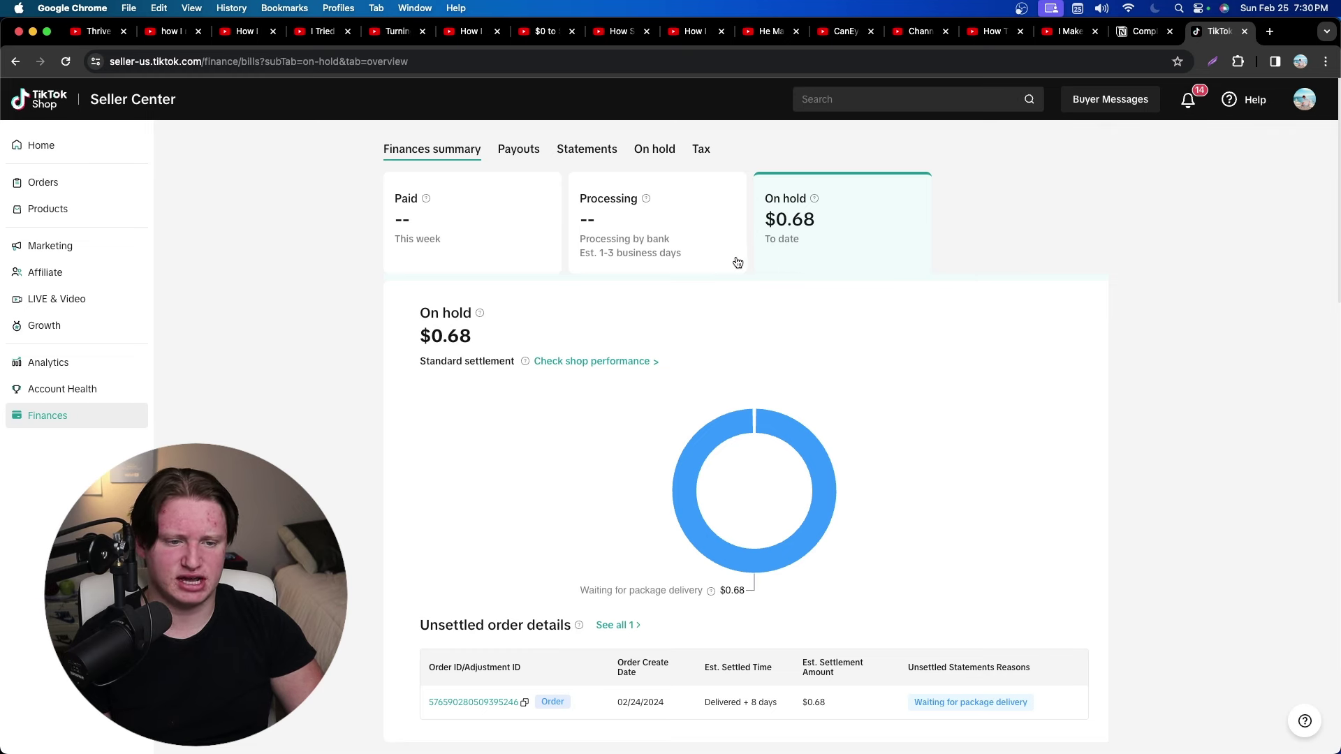
pyautogui.scroll(-5, 804, 256)
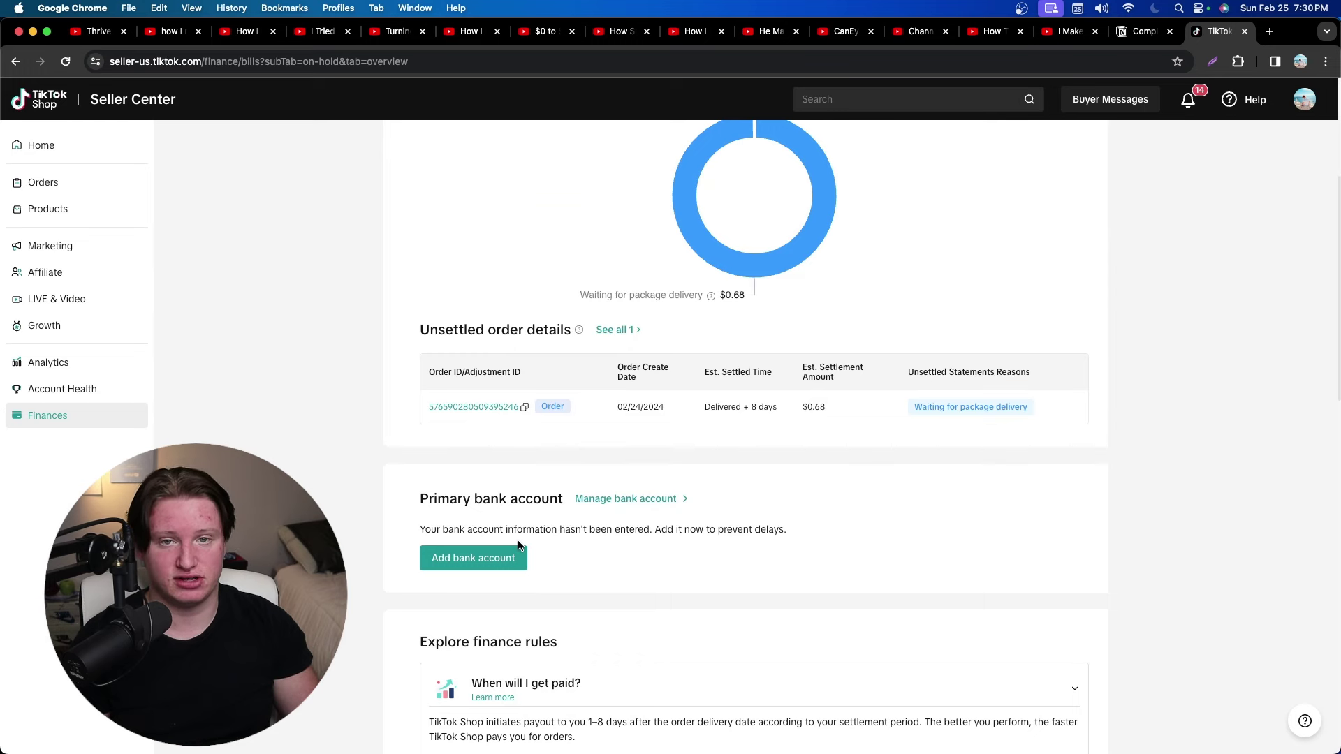
pyautogui.scroll(5, 582, 529)
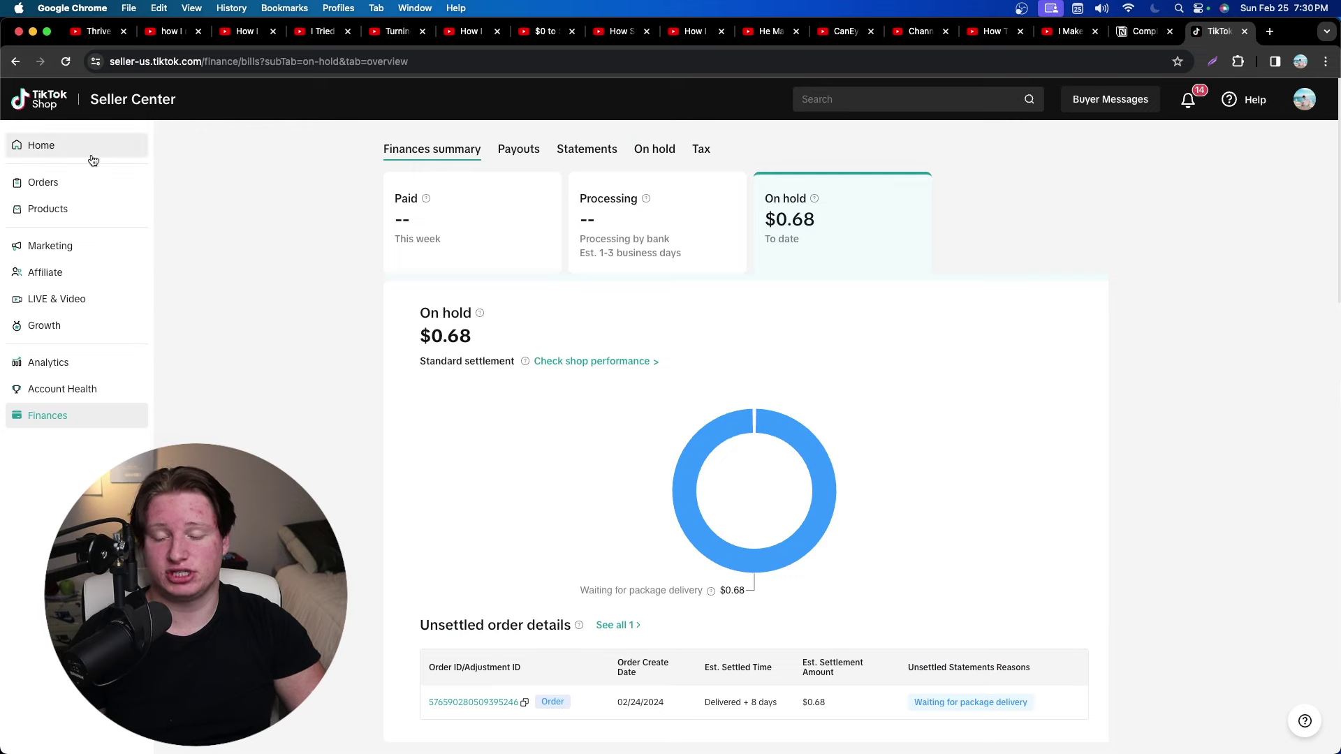
# Open the Shipping Options page under the shop's orders.
pyautogui.click(92, 151)
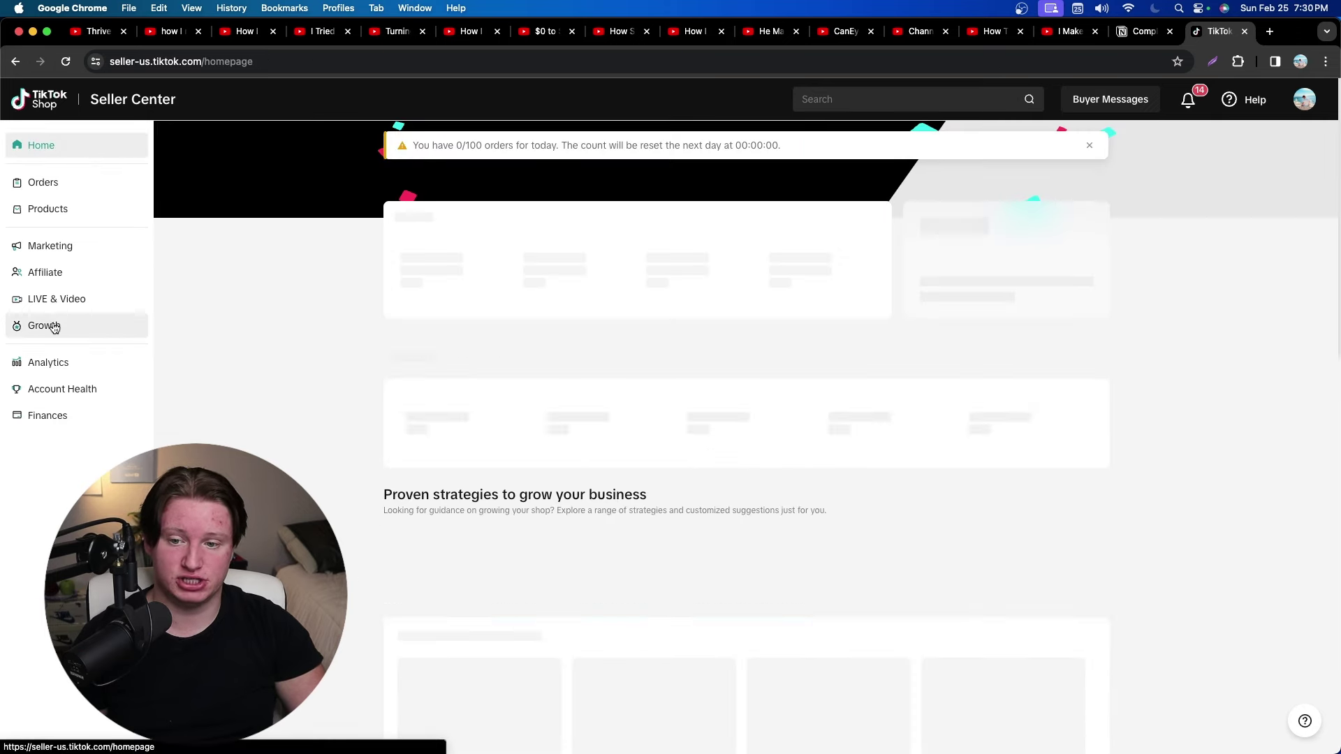
pyautogui.click(70, 208)
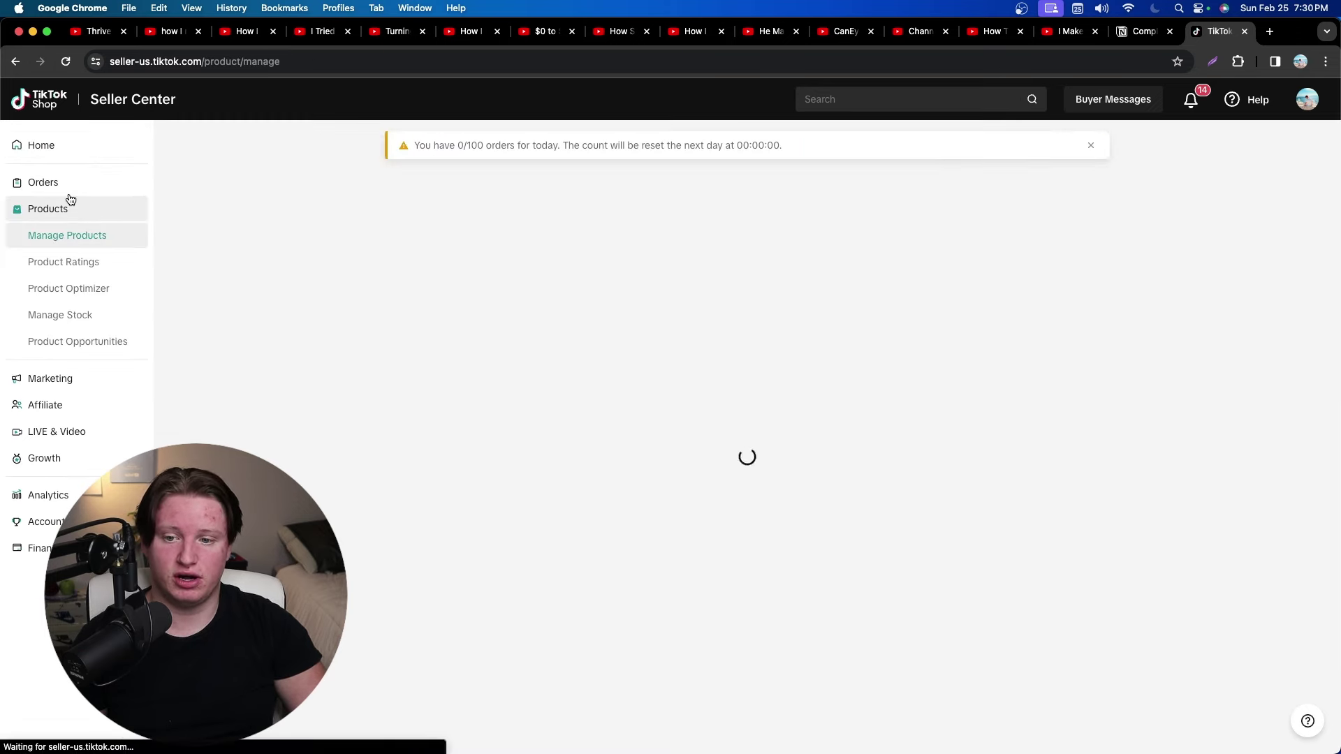
pyautogui.click(72, 184)
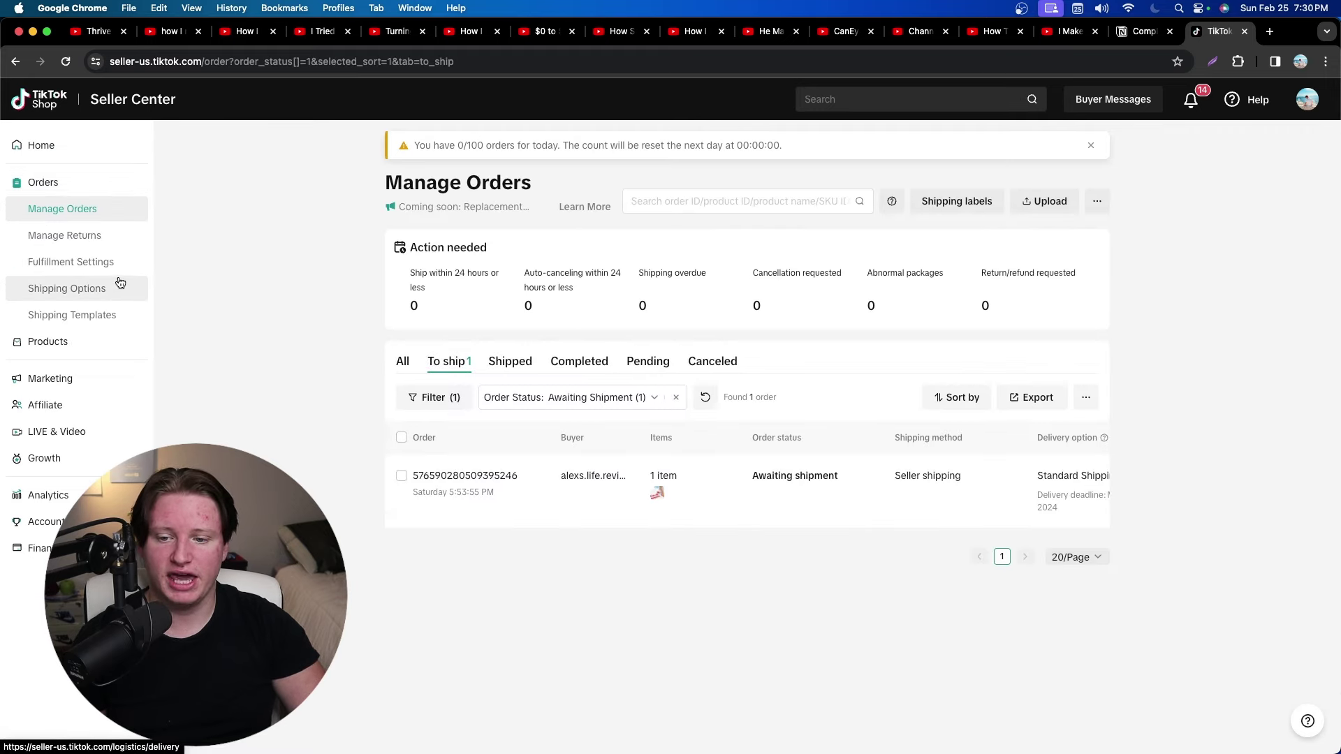
pyautogui.click(118, 285)
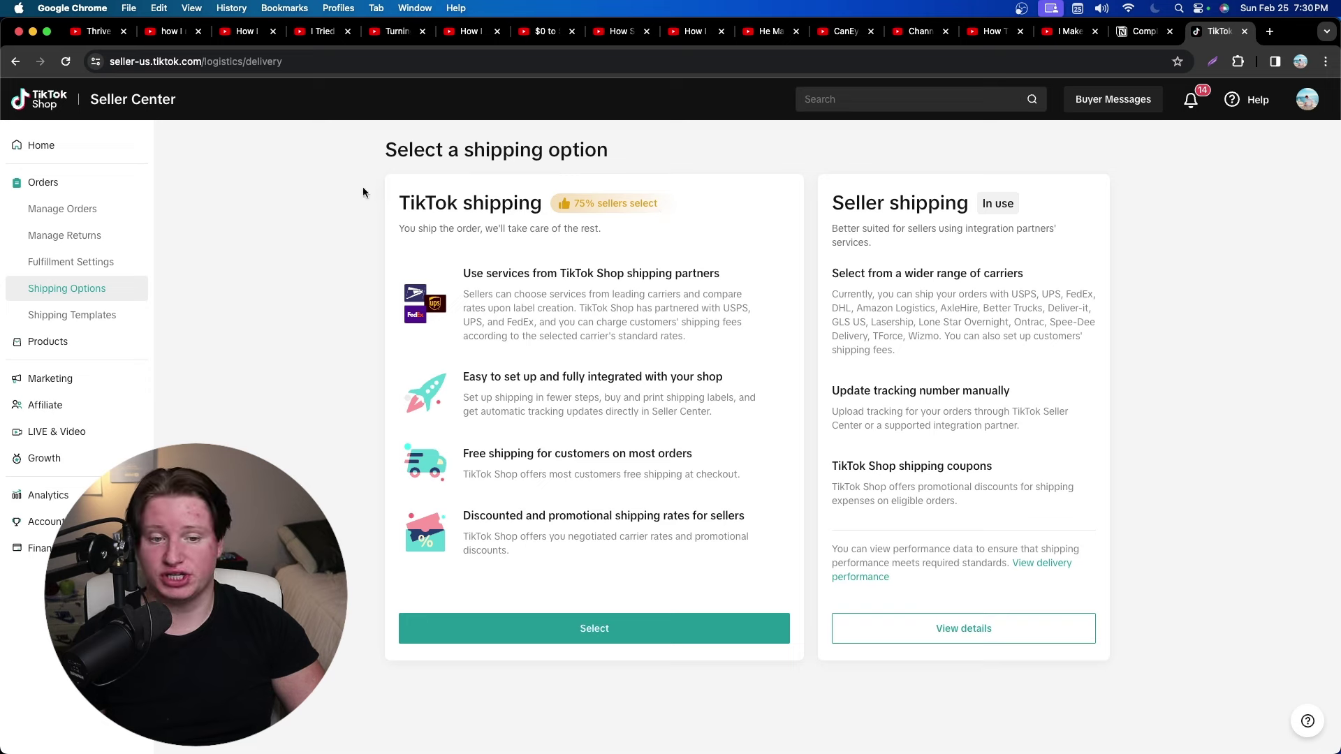
# Open the Free Shipping template of Seller shipping for editing and check its ship-from warehouse choices.
pyautogui.moveTo(396, 205); pyautogui.dragTo(518, 200)
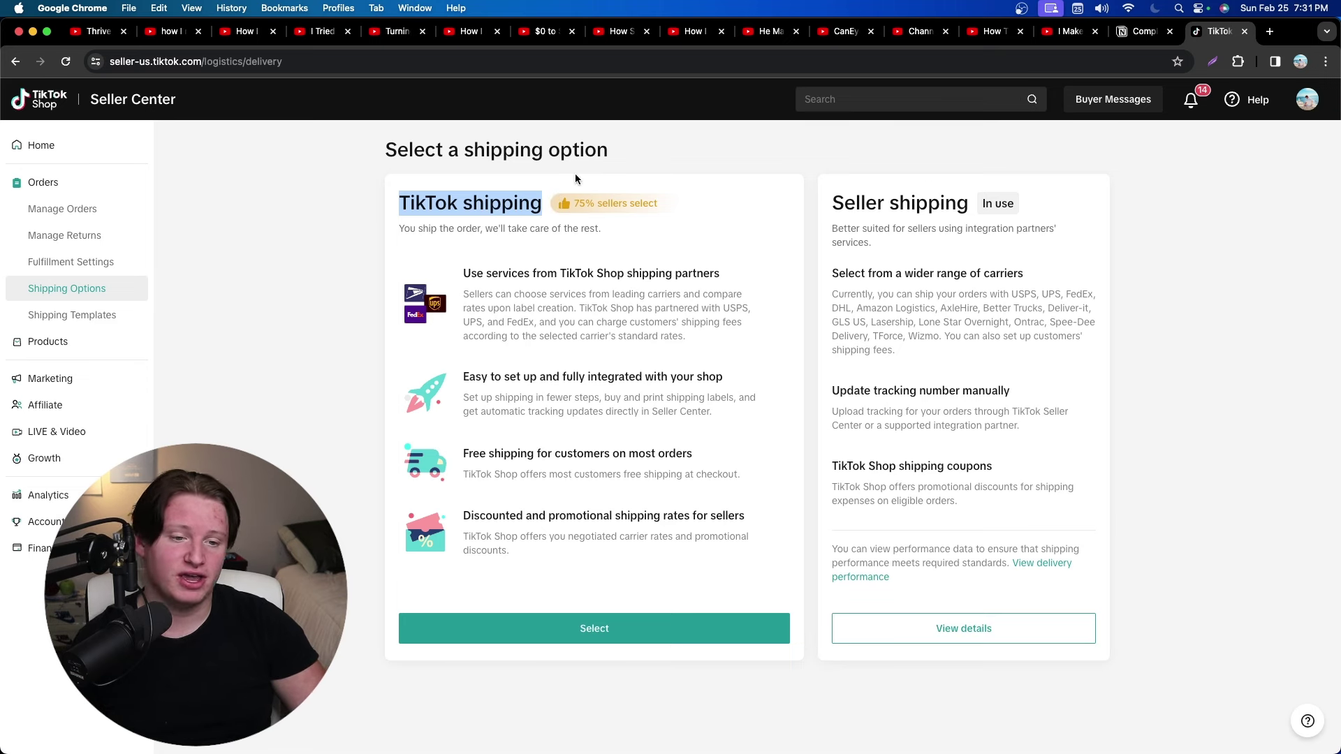
pyautogui.moveTo(573, 203); pyautogui.dragTo(651, 203)
pyautogui.click(698, 213)
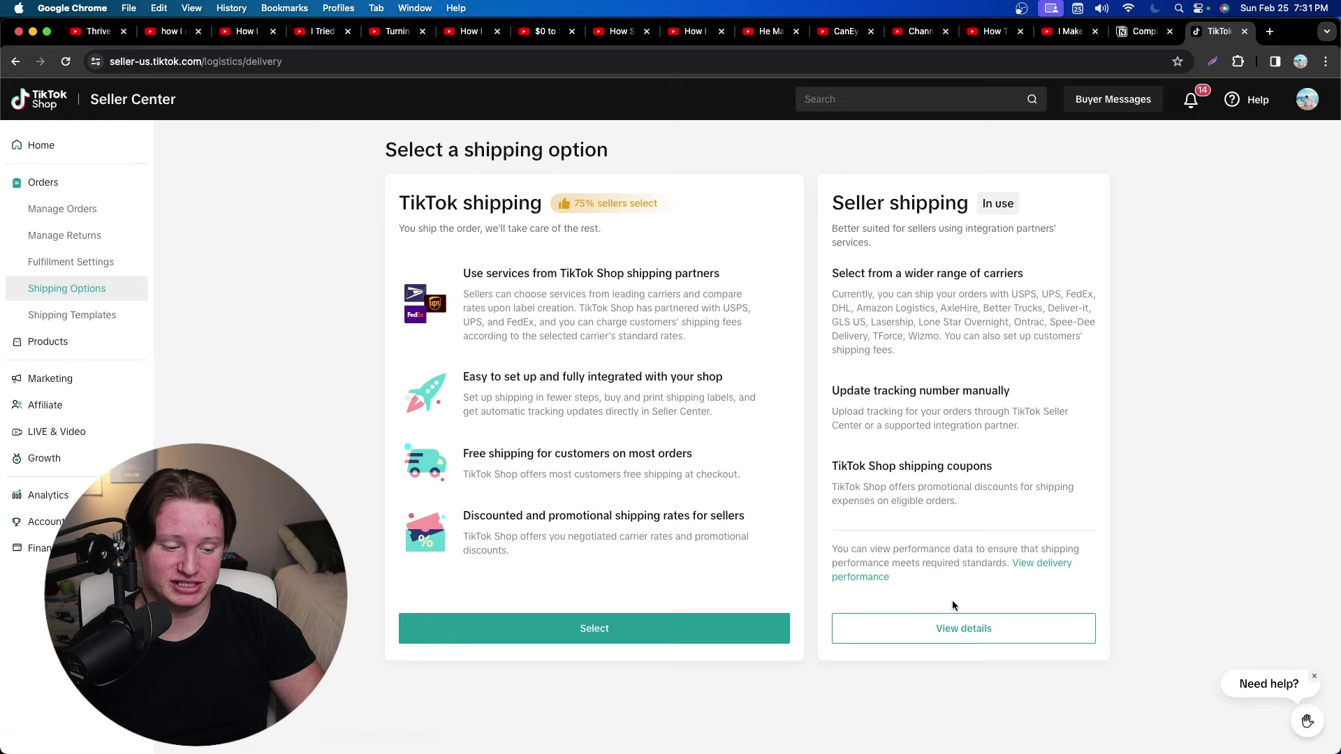
pyautogui.click(924, 629)
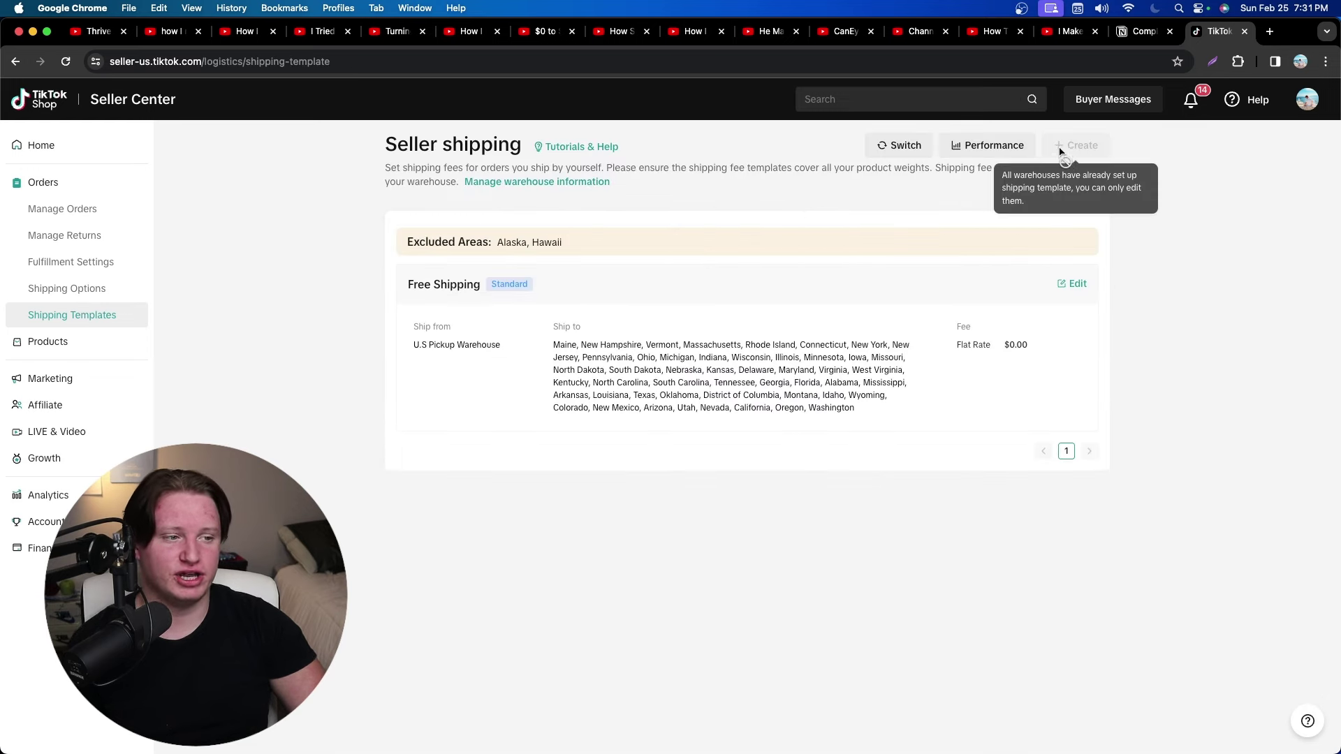
pyautogui.click(1069, 284)
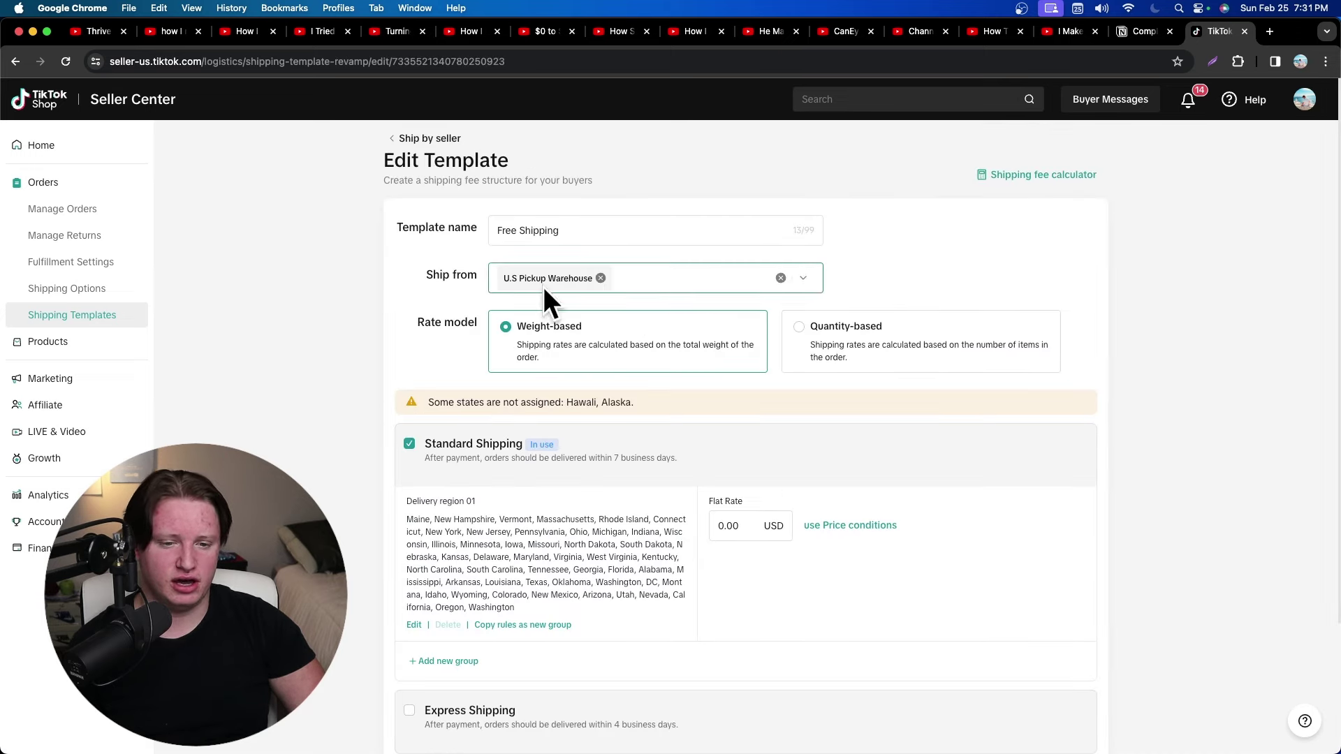
pyautogui.click(615, 280)
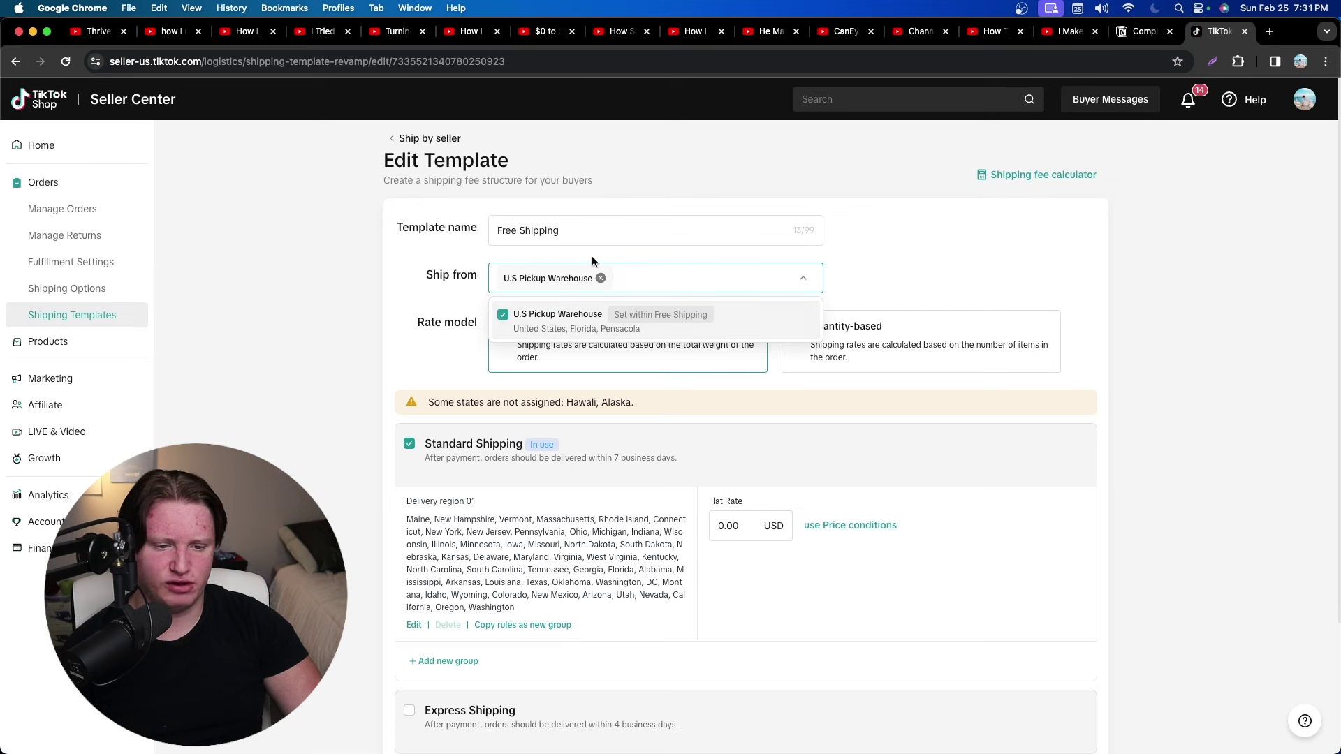
pyautogui.tripleClick(764, 271)
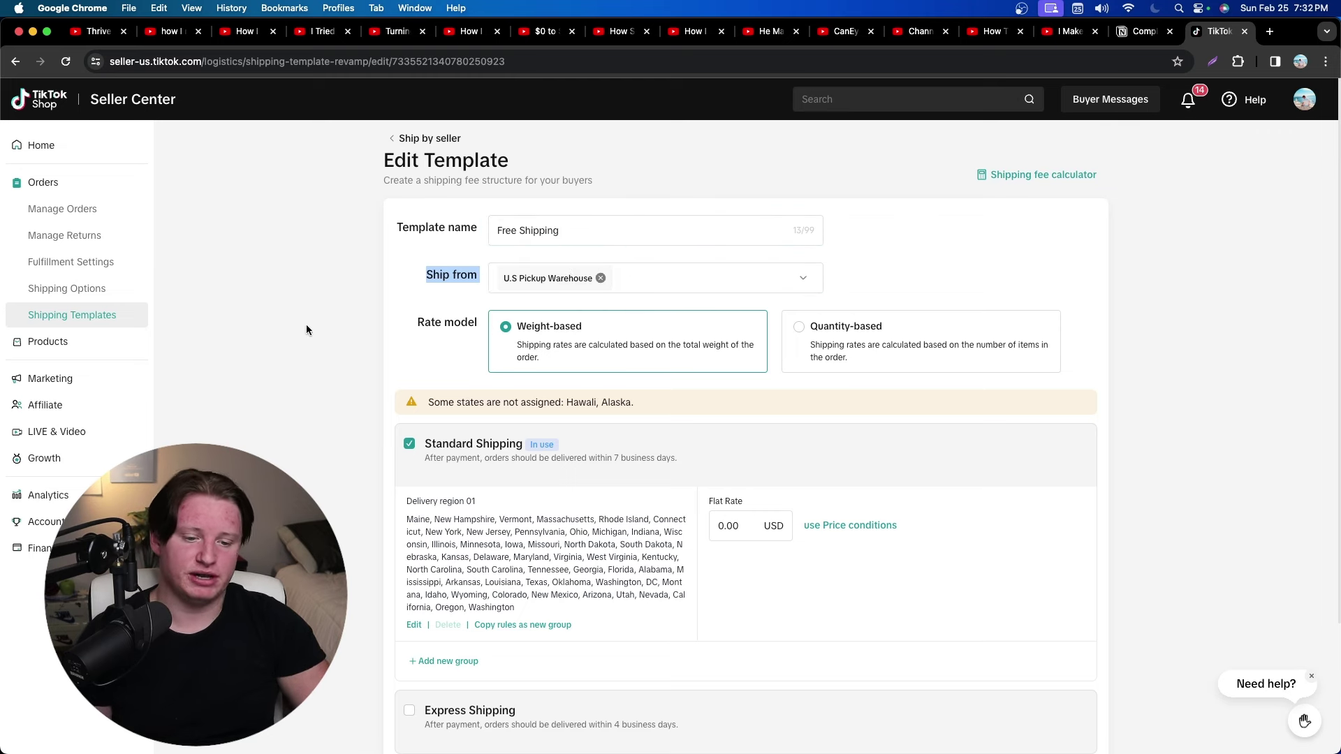
# Disable Standard Shipping and enable Economy Shipping in the Free Shipping template.
pyautogui.scroll(-2, 328, 356)
pyautogui.scroll(-4, 329, 358)
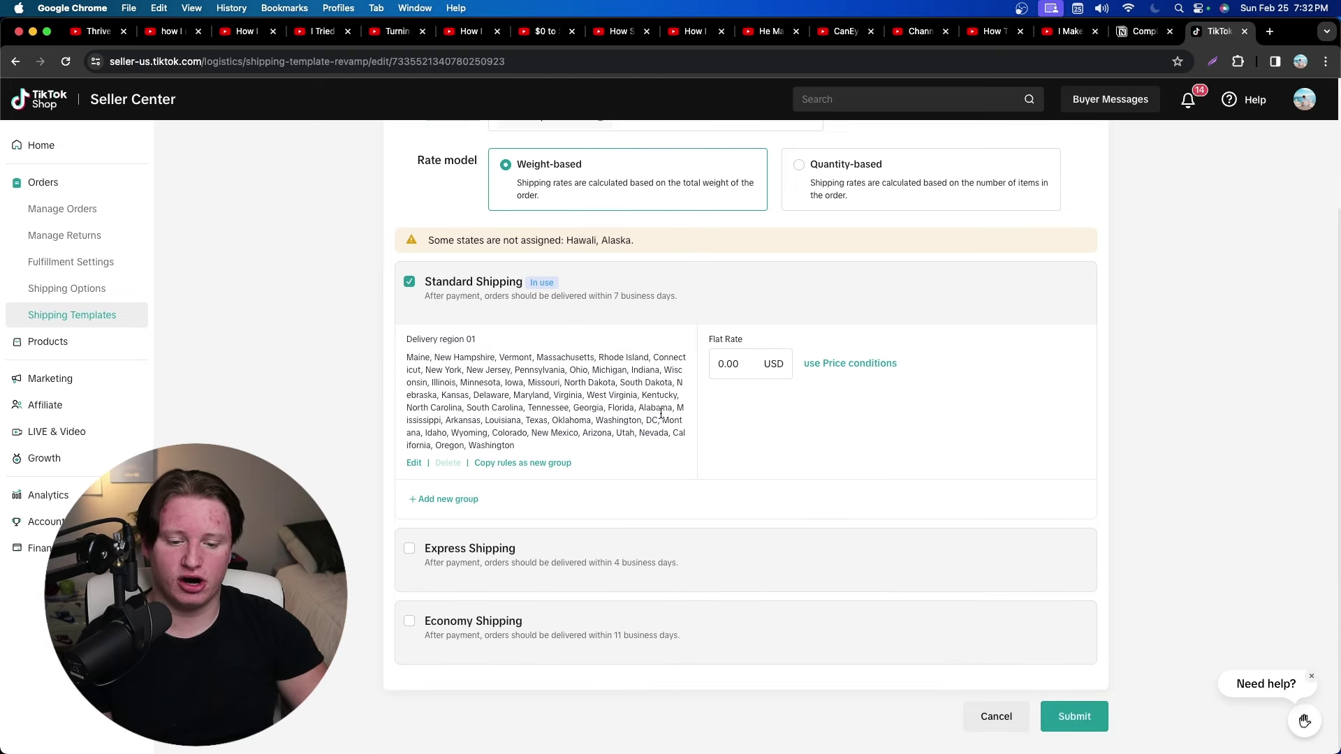
pyautogui.click(410, 281)
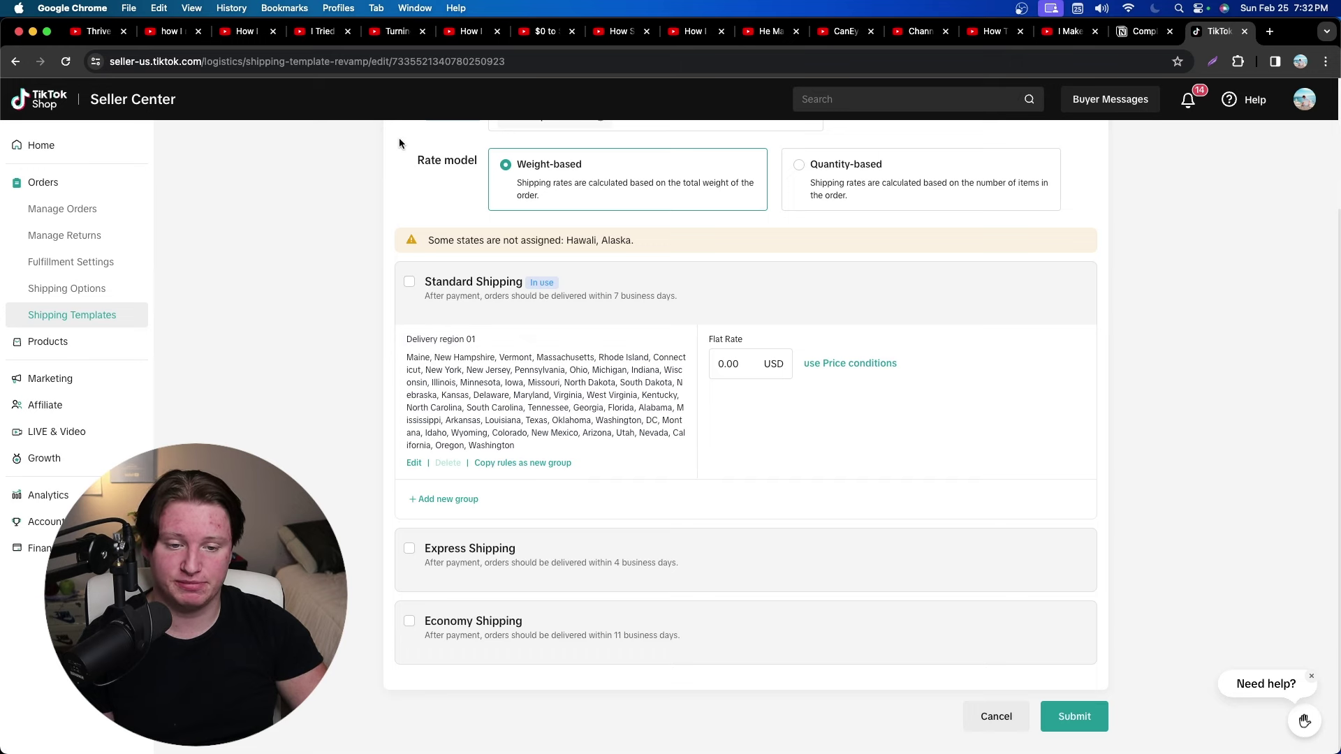
pyautogui.scroll(5, 375, 433)
pyautogui.scroll(-5, 376, 438)
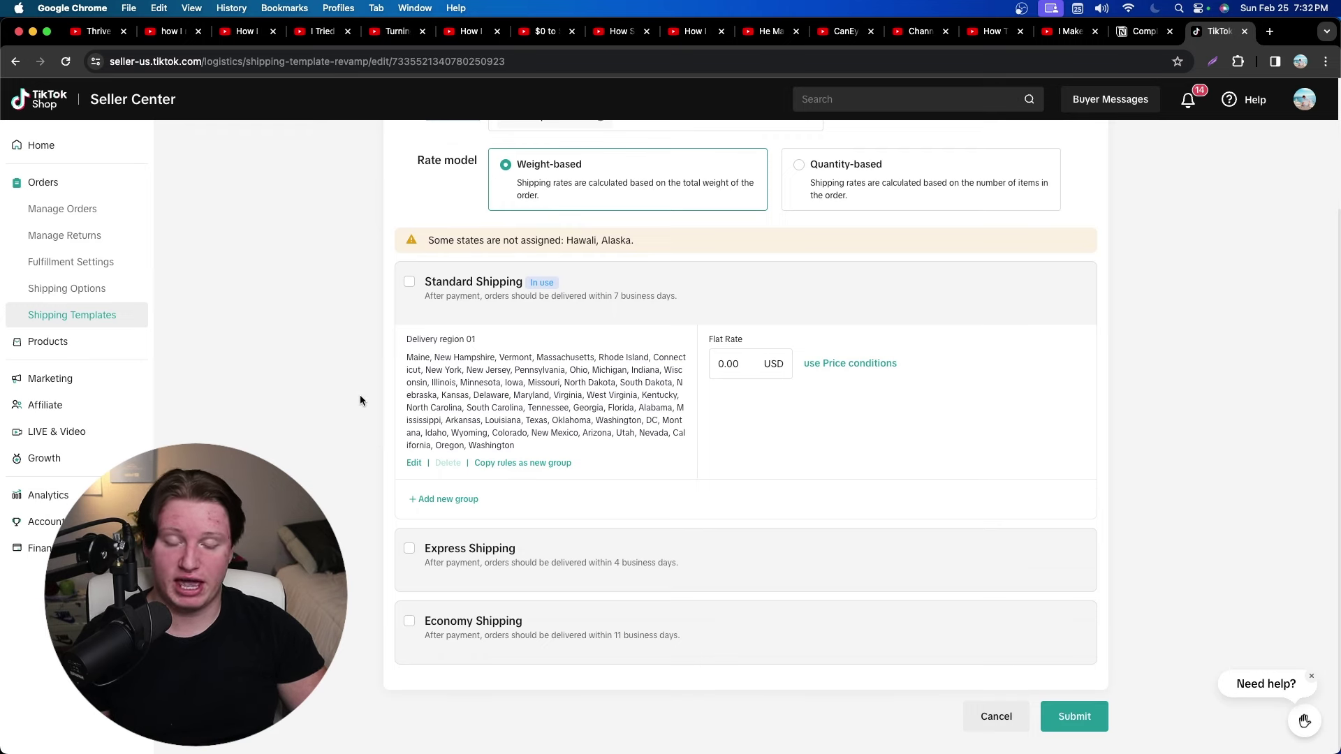
pyautogui.click(410, 622)
pyautogui.scroll(-1, 415, 631)
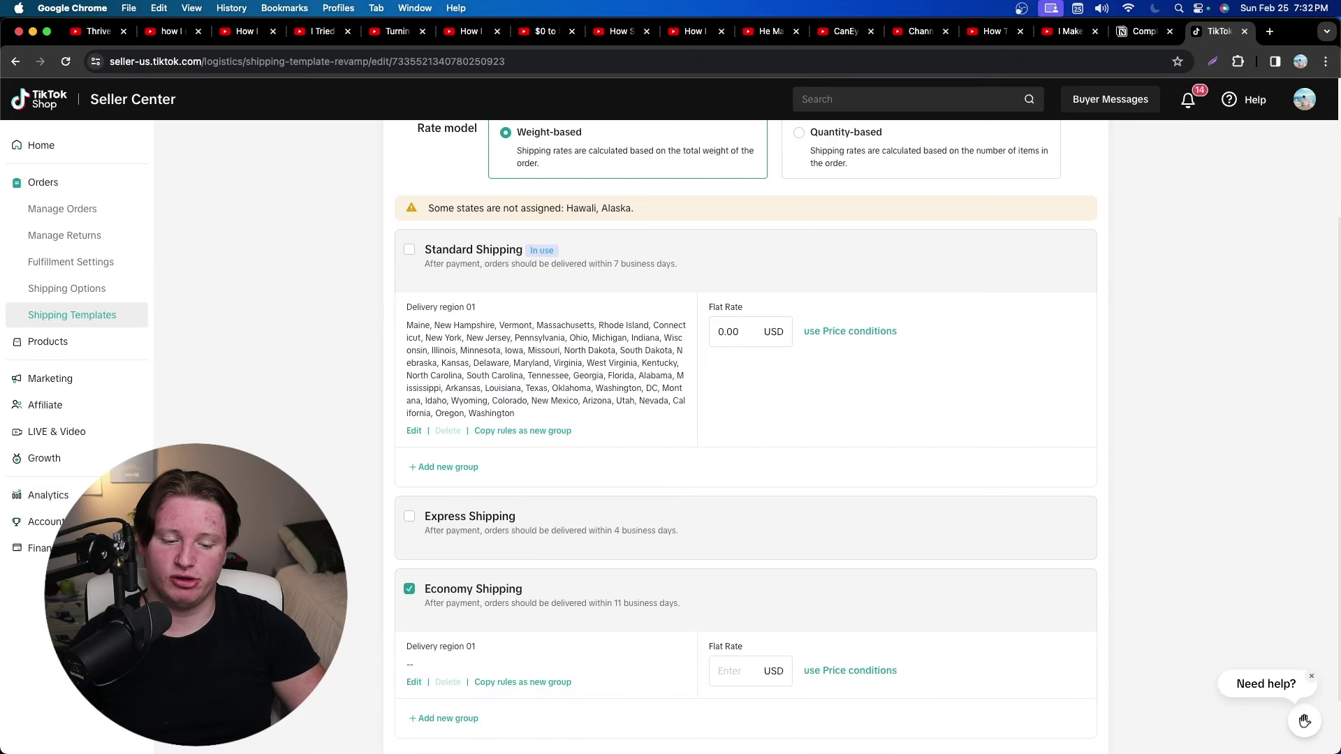
pyautogui.scroll(-1, 767, 682)
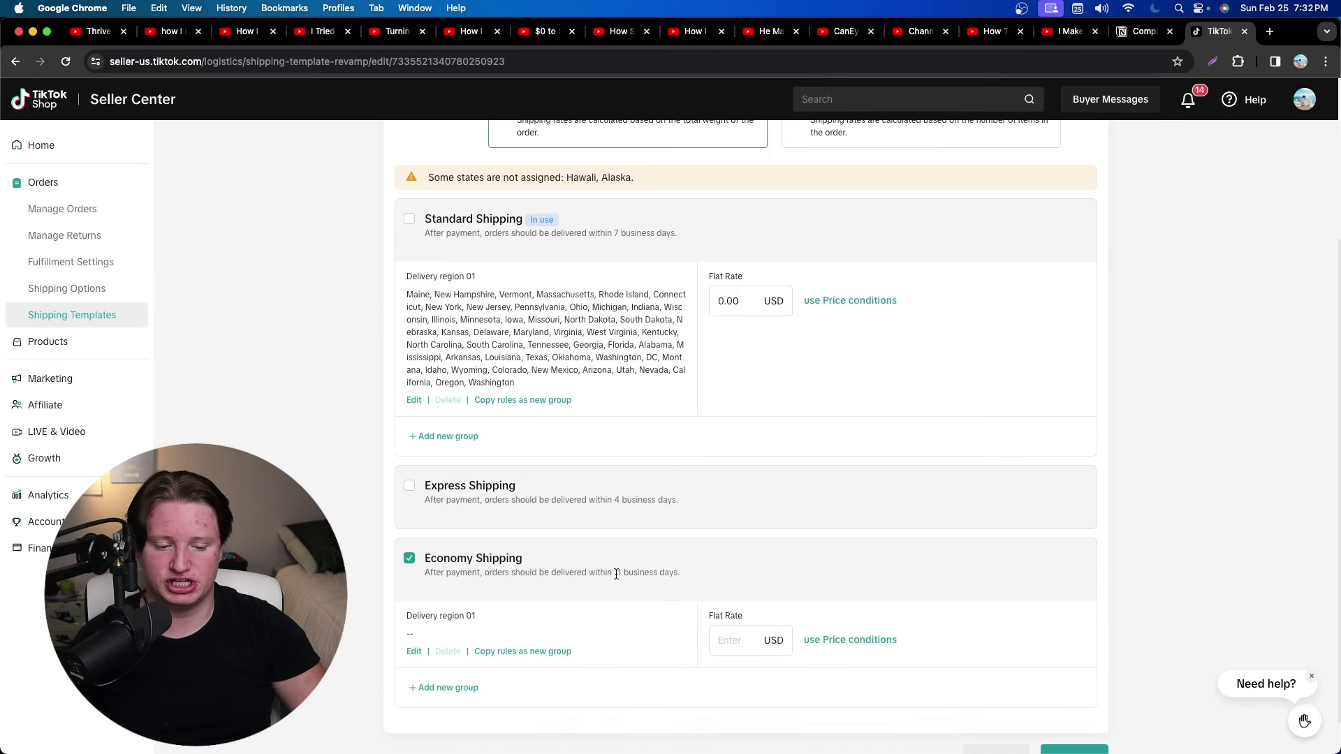
pyautogui.moveTo(617, 575); pyautogui.dragTo(679, 570)
pyautogui.click(674, 570)
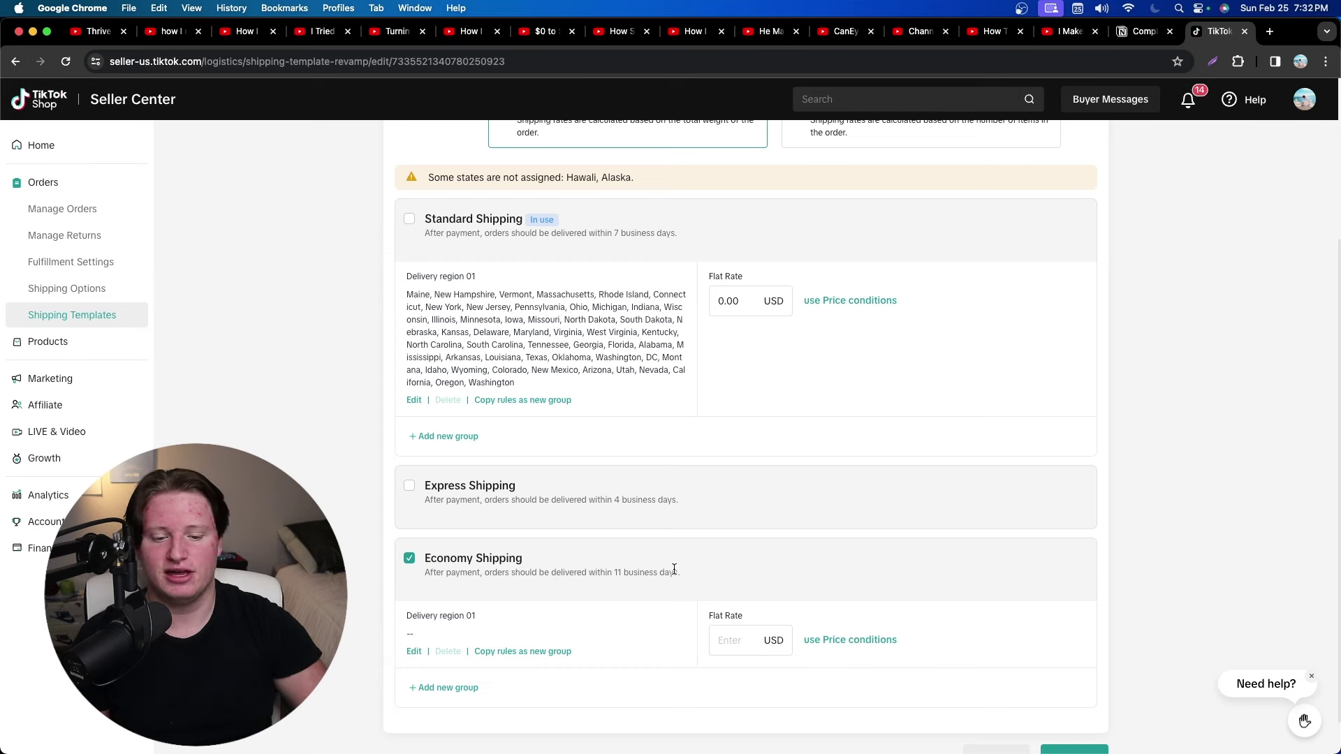
# Set the Economy Shipping flat rate for delivery region 01 to 0.00 USD.
pyautogui.scroll(-2, 531, 419)
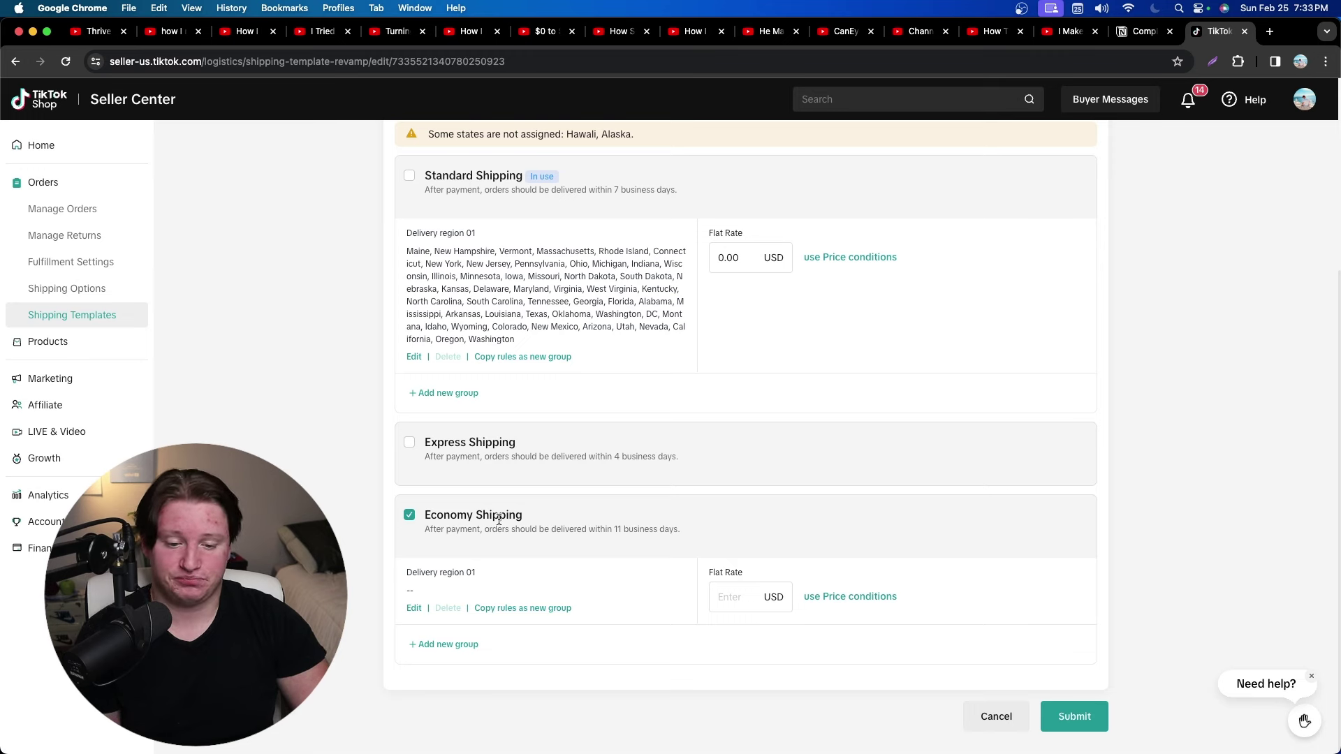
pyautogui.click(729, 582)
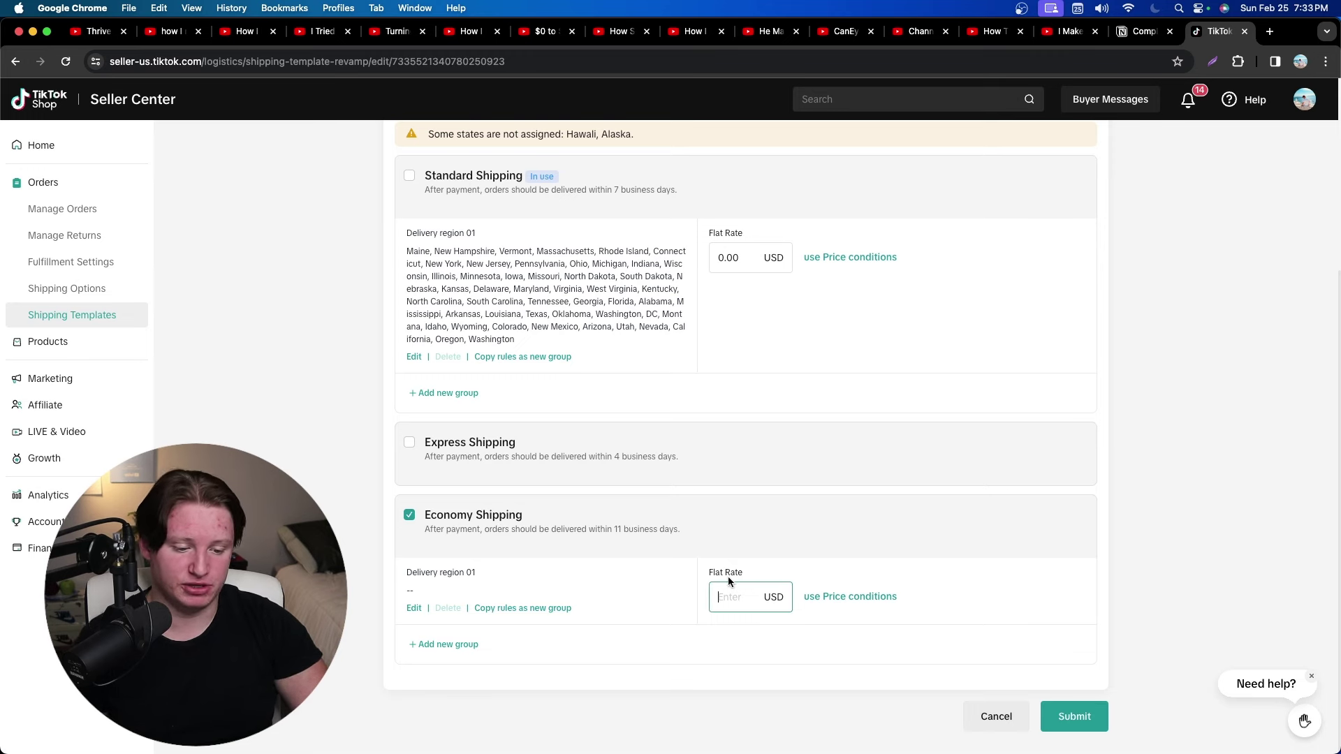
pyautogui.click(1154, 474)
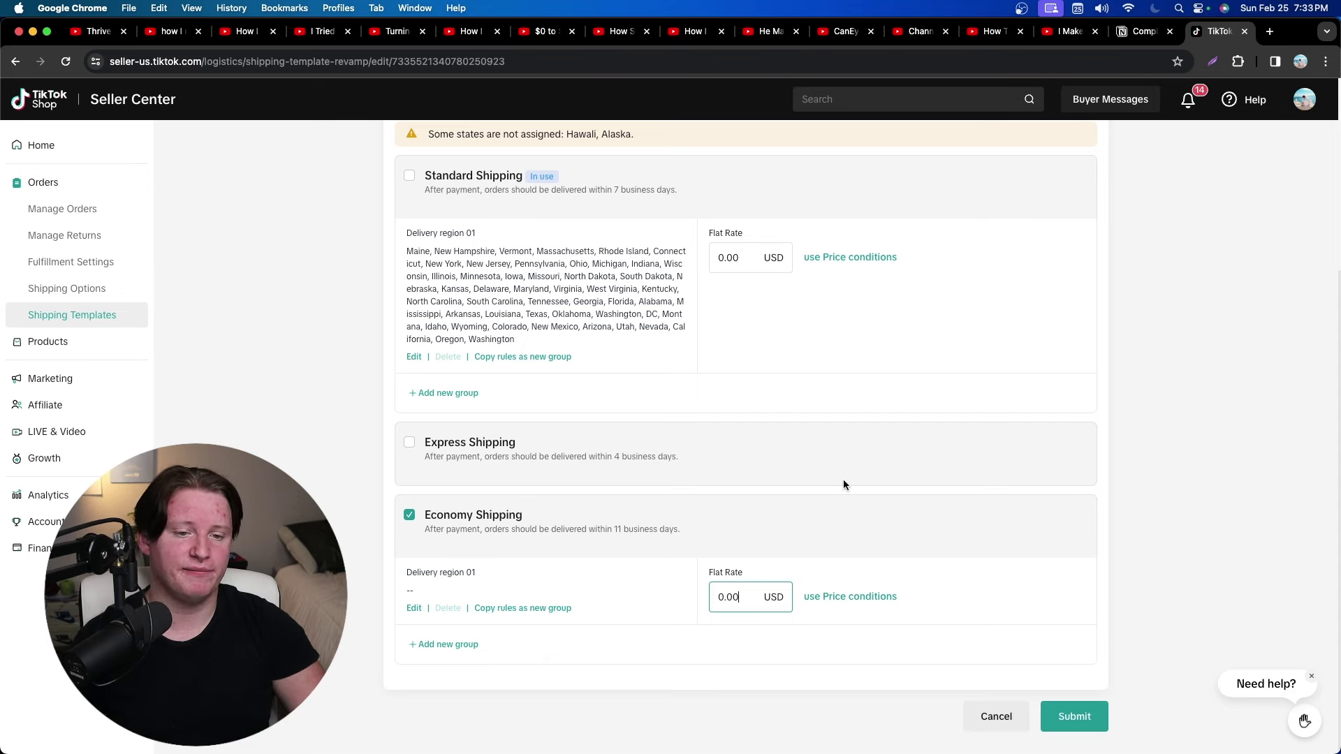
# Review the template's rate model, the Standard Shipping delivery states and the Economy Shipping settings.
pyautogui.scroll(5, 824, 484)
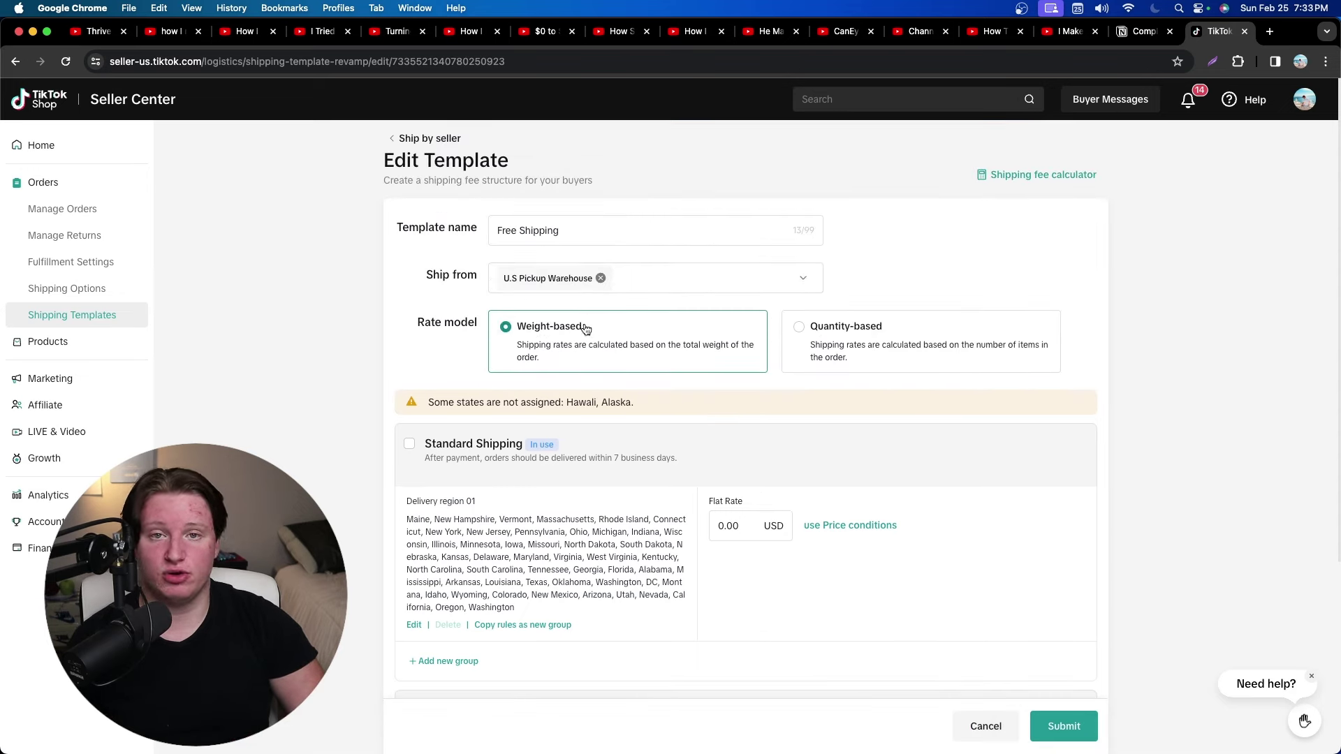
pyautogui.scroll(-1, 492, 543)
pyautogui.moveTo(403, 485); pyautogui.dragTo(660, 582)
pyautogui.click(634, 564)
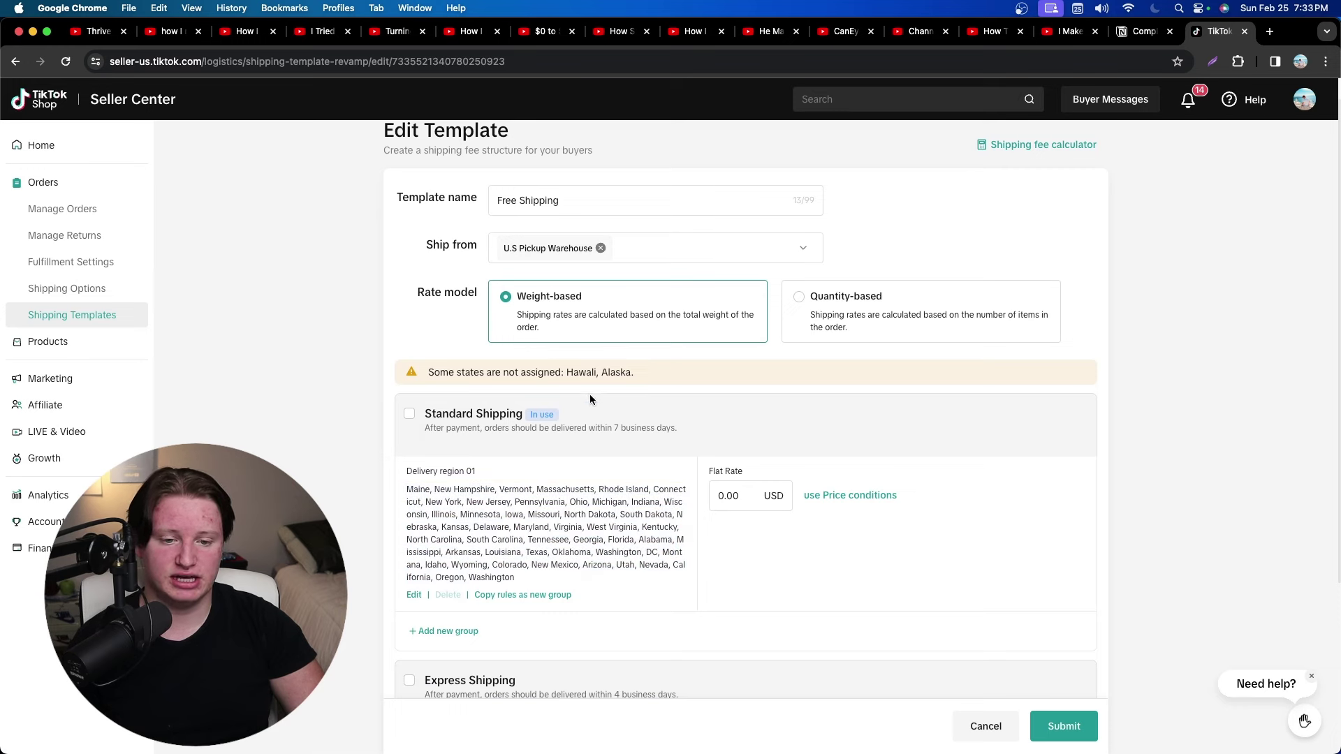
pyautogui.scroll(-3, 608, 399)
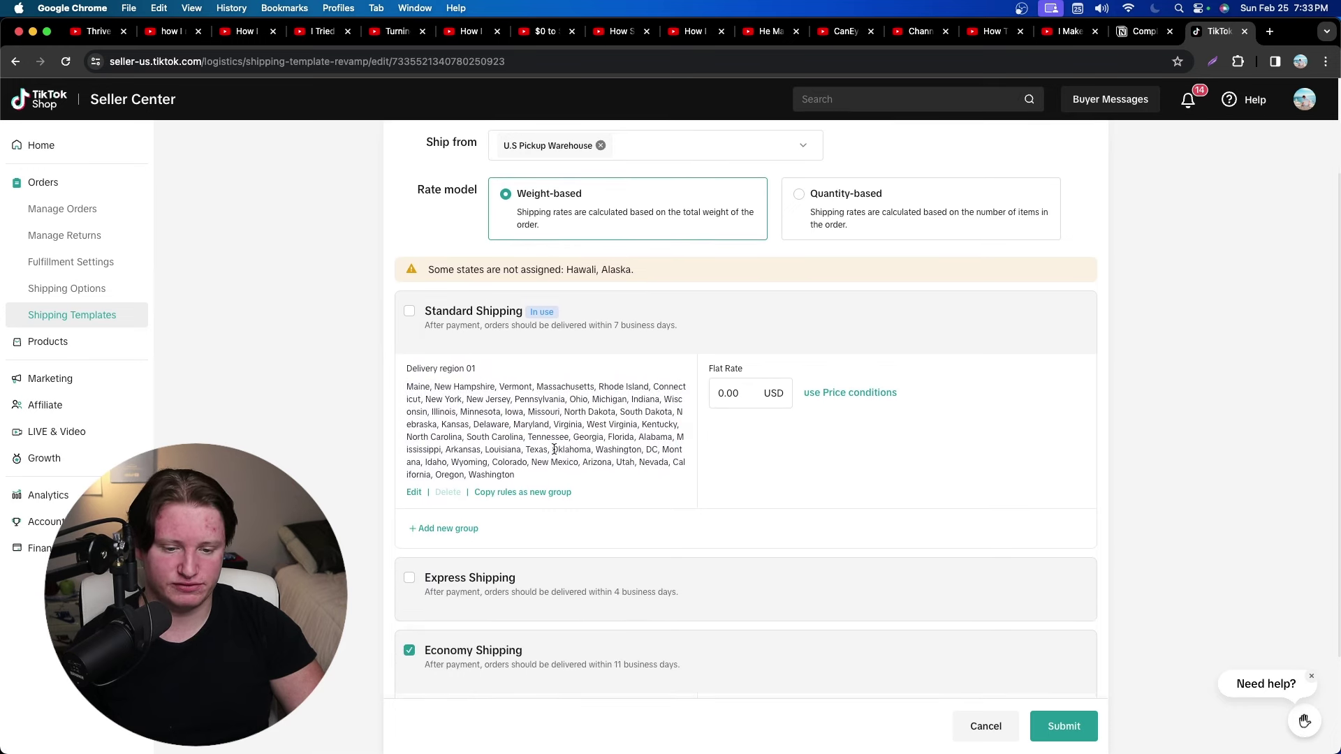
pyautogui.scroll(-3, 554, 450)
pyautogui.scroll(7, 555, 461)
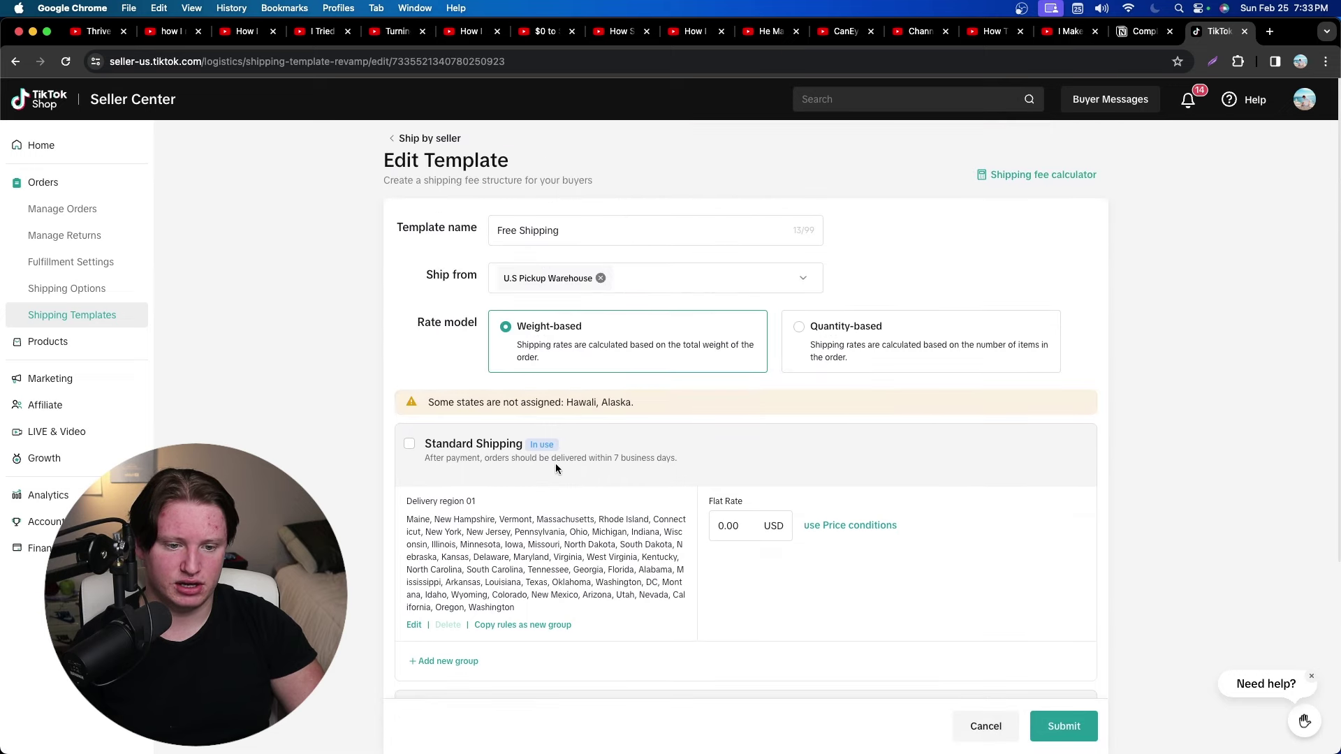
pyautogui.scroll(-5, 557, 461)
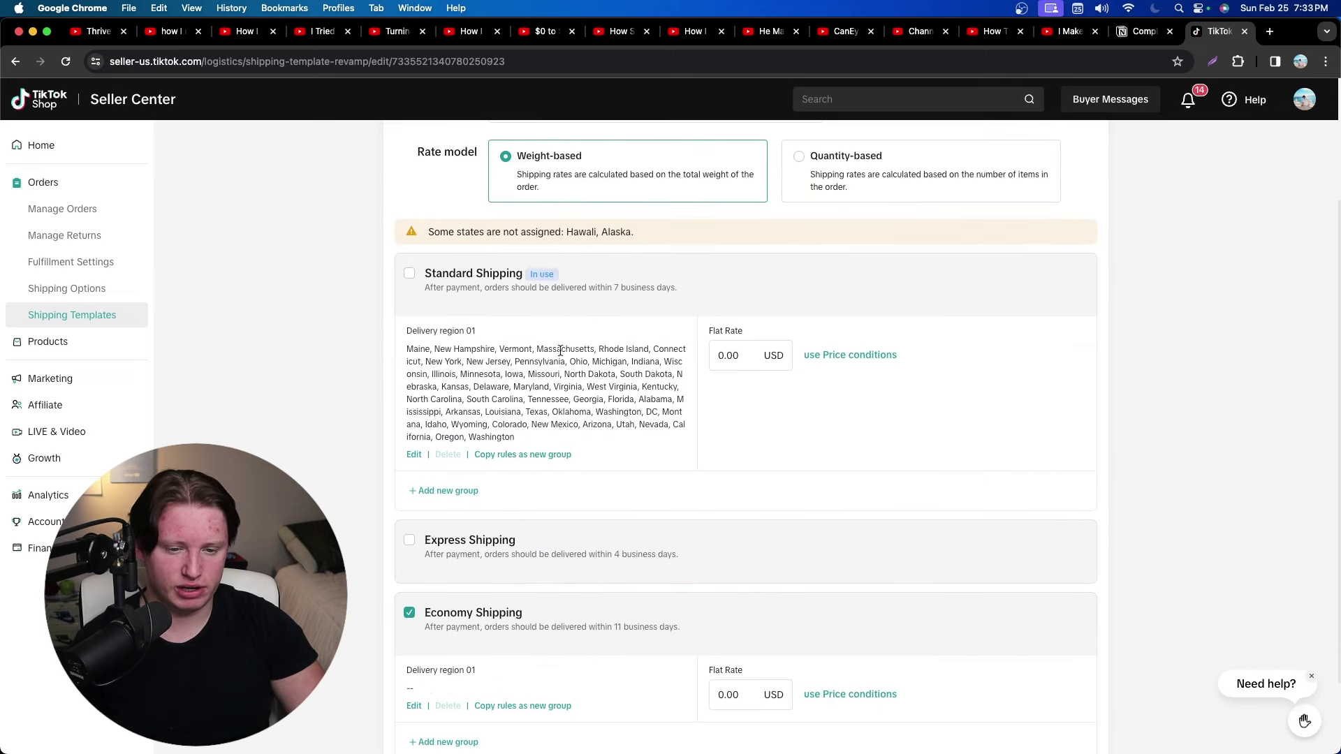
pyautogui.scroll(-1, 559, 349)
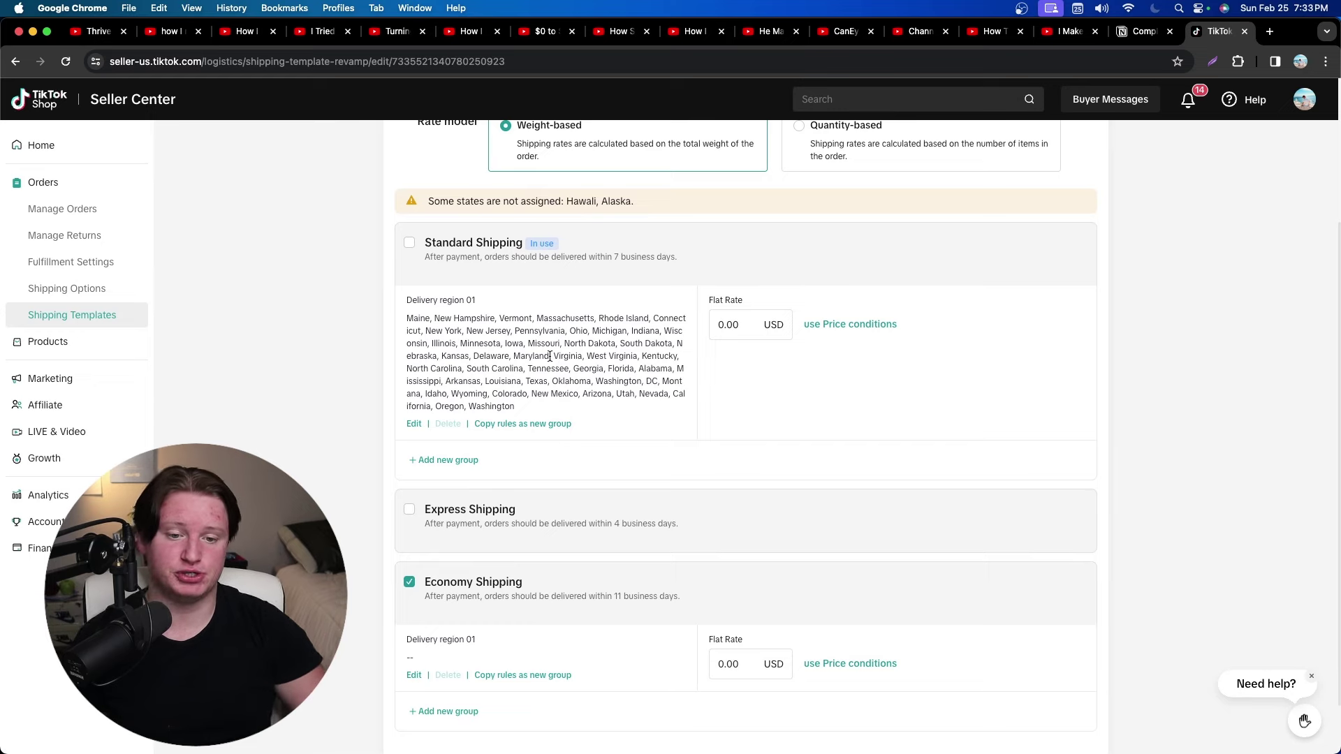
# Inspect the ship-to state selection of Standard Shipping's delivery region 01 and close it without saving.
pyautogui.click(414, 423)
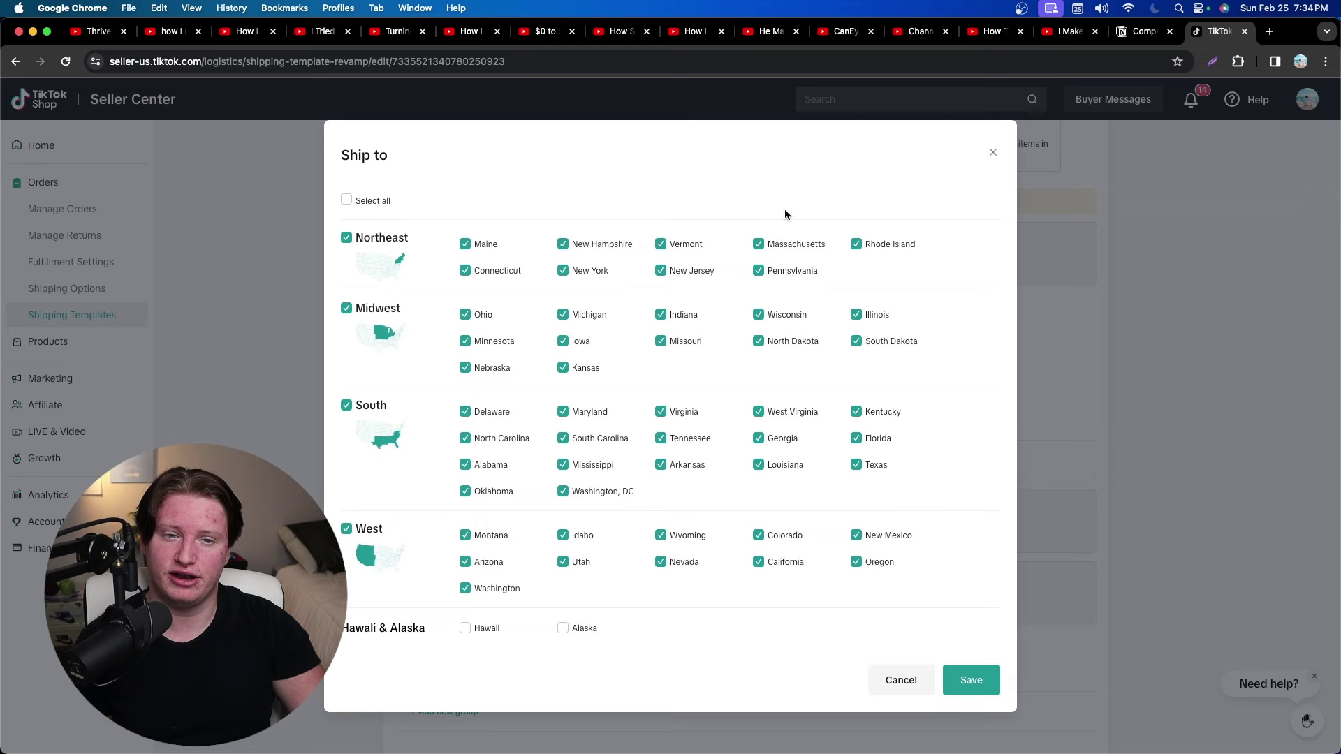
pyautogui.click(992, 152)
pyautogui.scroll(3, 351, 471)
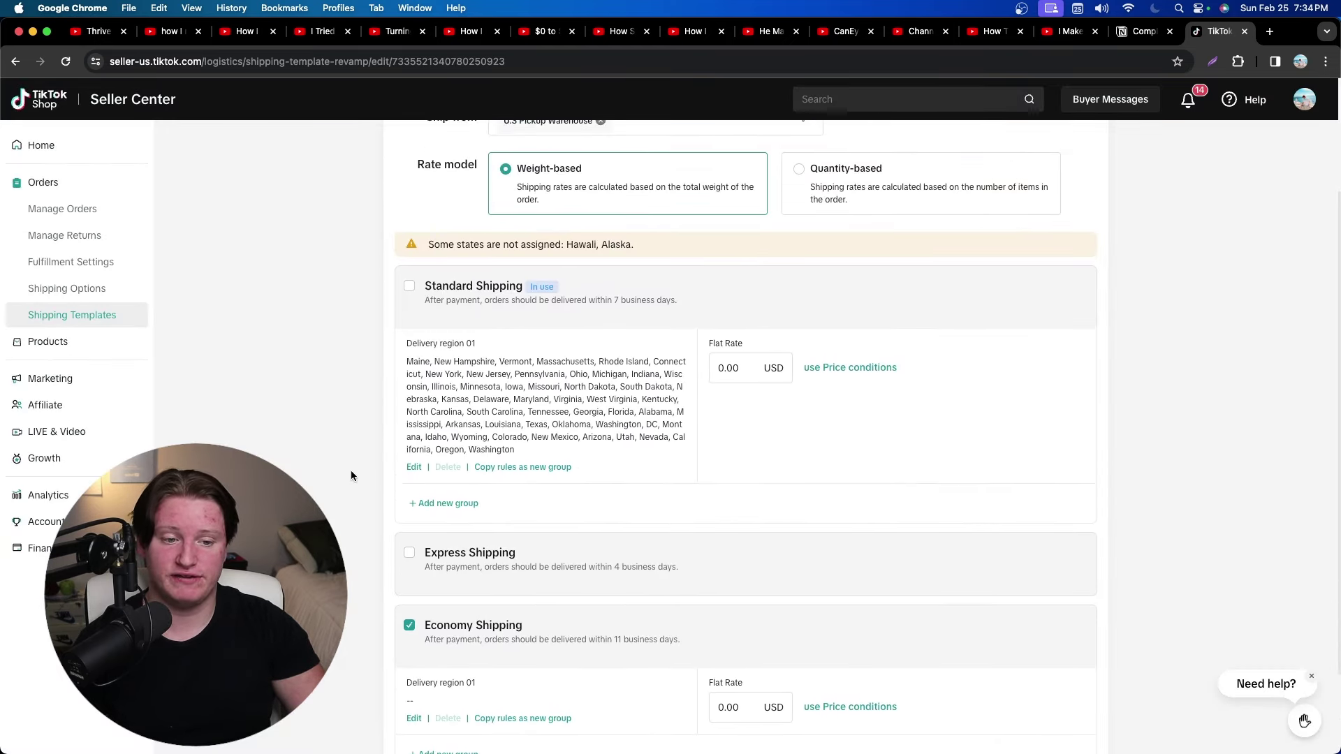
# Try to submit the edited Free Shipping template.
pyautogui.scroll(-3, 351, 471)
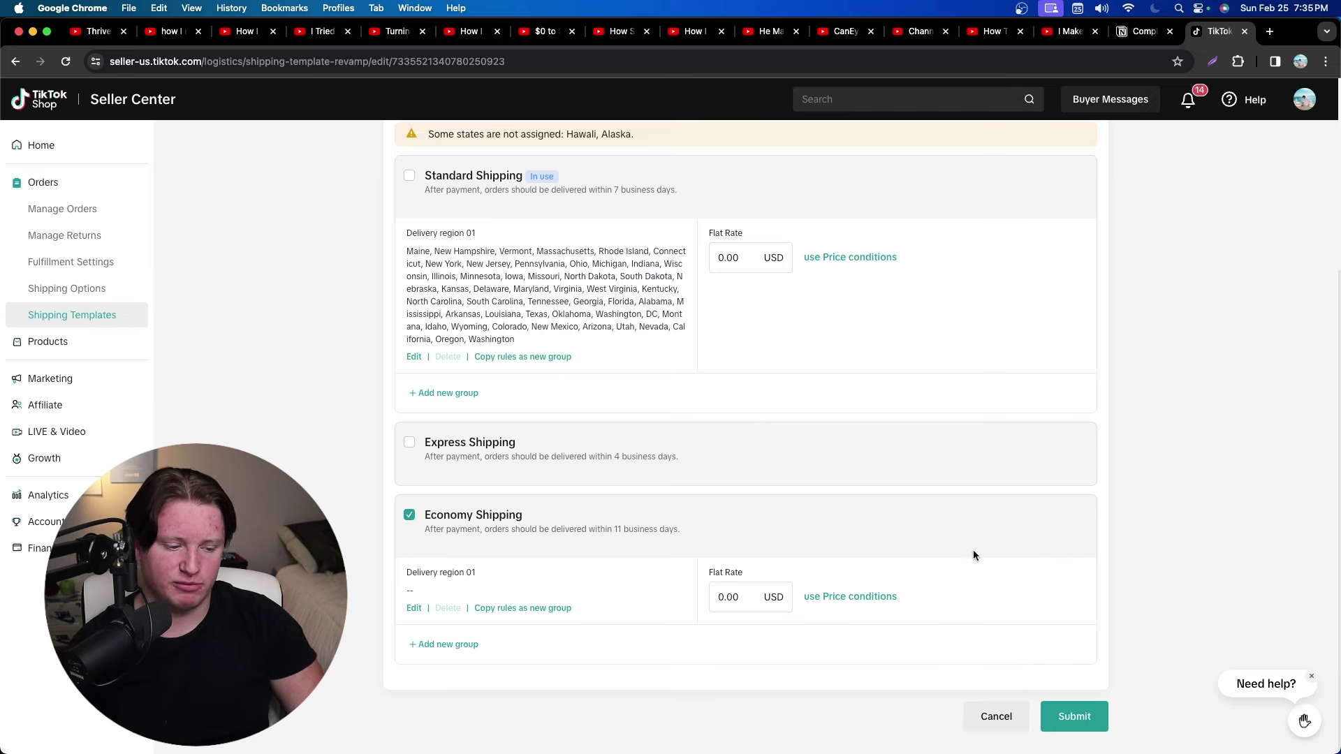
pyautogui.scroll(4, 769, 566)
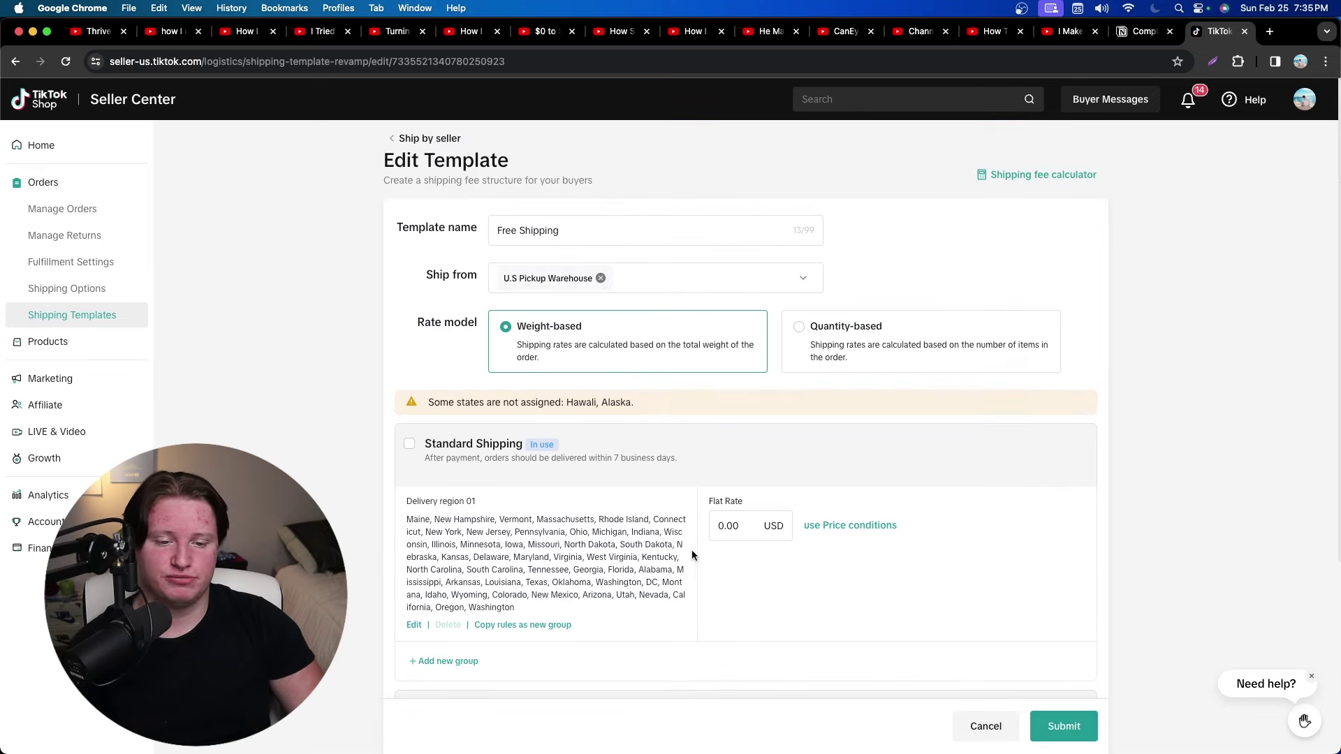
pyautogui.scroll(-4, 594, 450)
pyautogui.click(1064, 727)
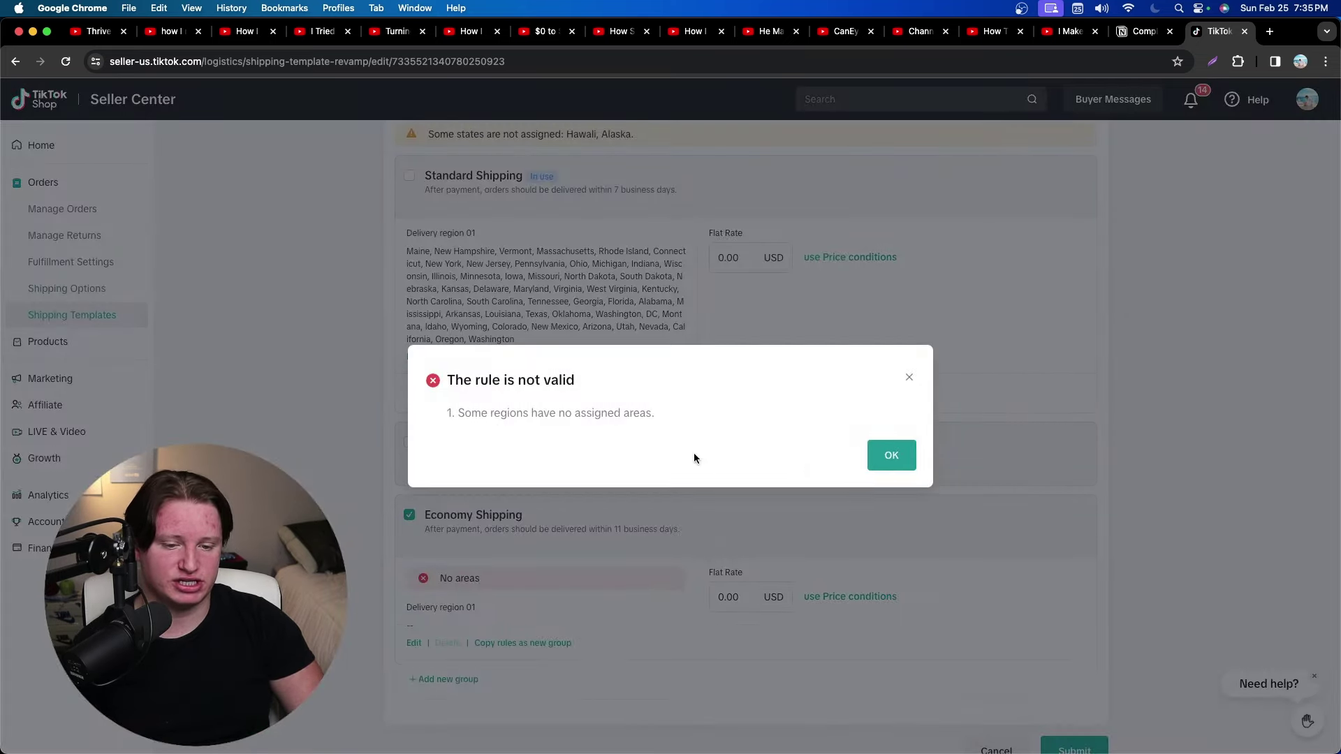
# Assign the mainland US states and Washington, DC, without Alaska and Hawaii, to Economy Shipping's delivery region 01.
pyautogui.click(891, 457)
pyautogui.scroll(-1, 489, 583)
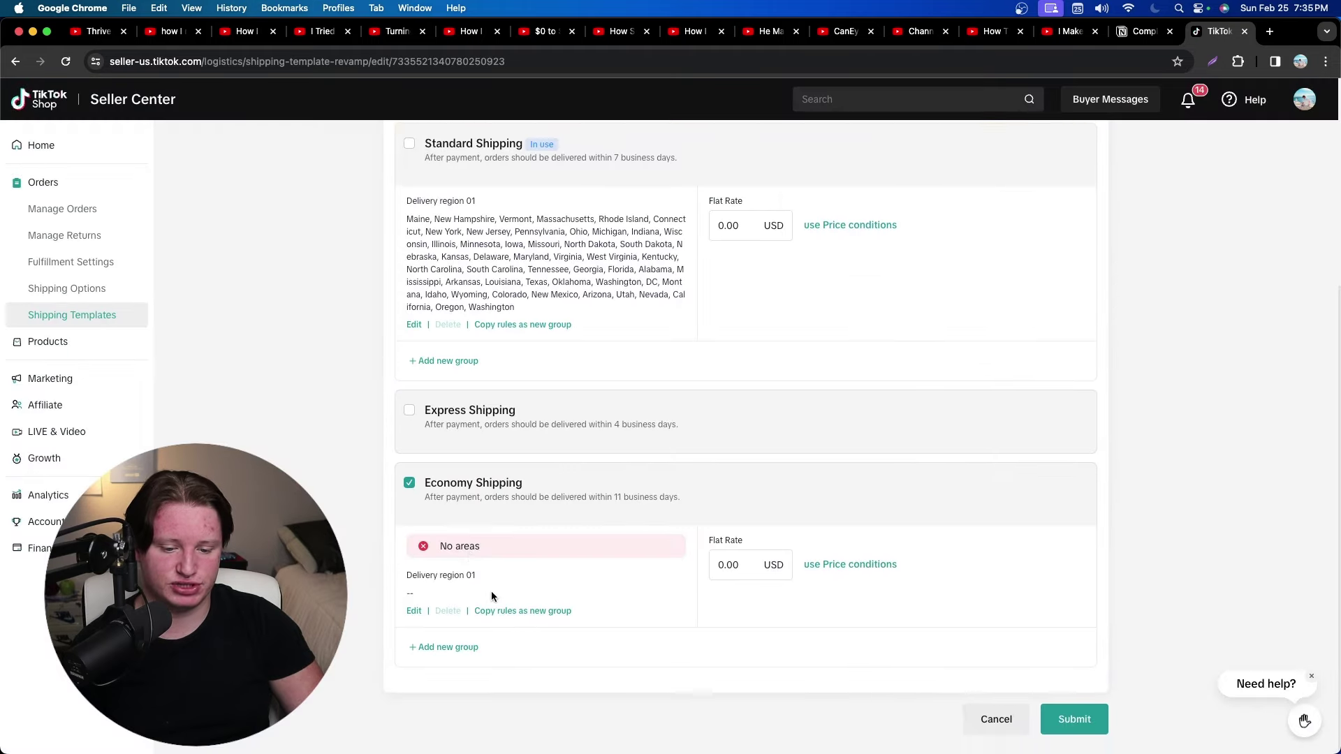
pyautogui.click(414, 610)
pyautogui.click(347, 200)
pyautogui.click(971, 680)
# Submit the edited Free Shipping template and confirm the submission.
pyautogui.scroll(-2, 1030, 699)
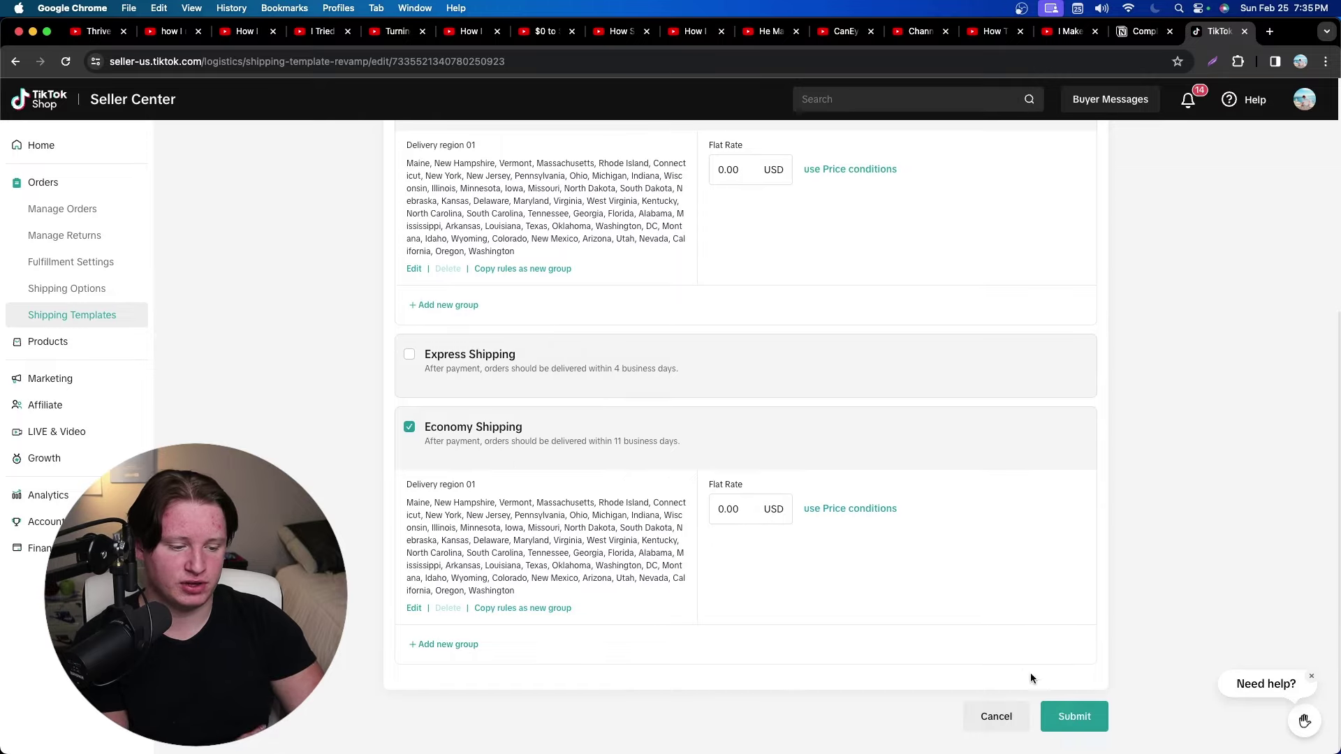
pyautogui.click(1062, 717)
pyautogui.click(887, 435)
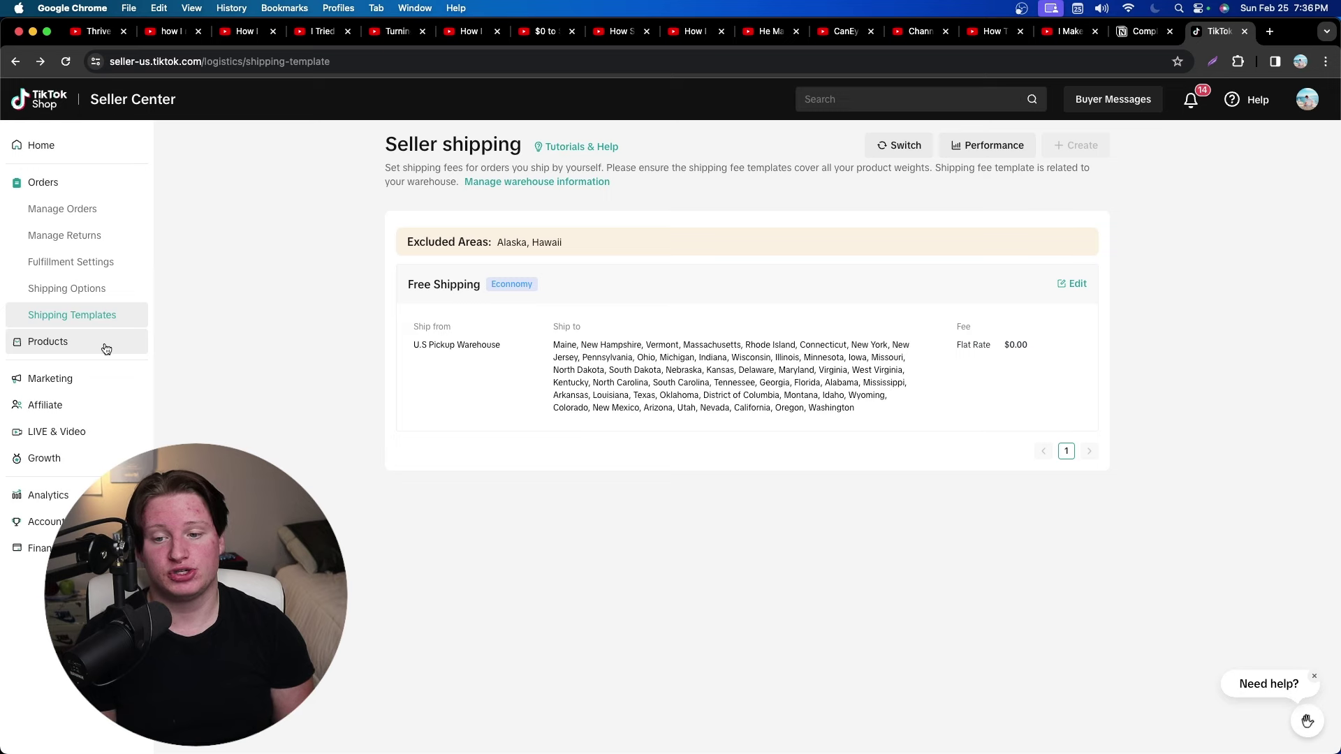
# Start a new product listing from the shop's product management and review the form's basic information and media sections.
pyautogui.click(106, 349)
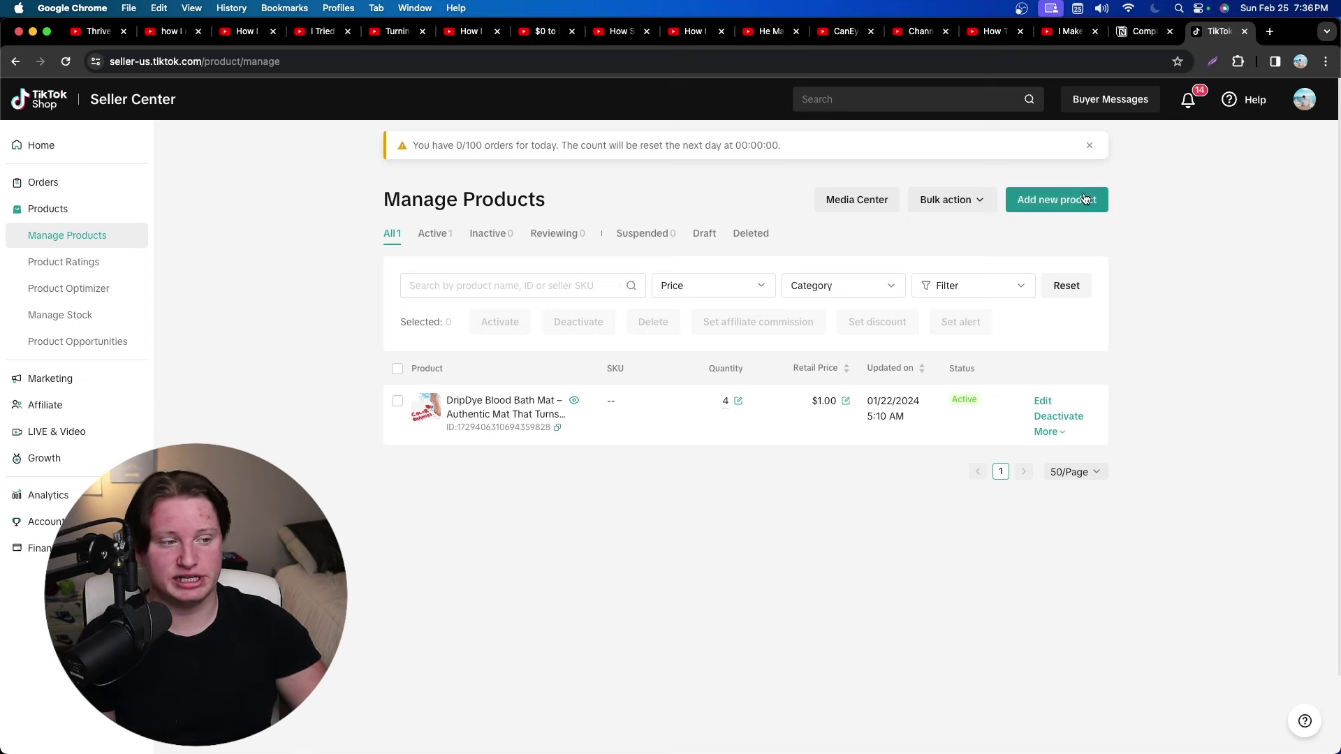
pyautogui.click(1047, 201)
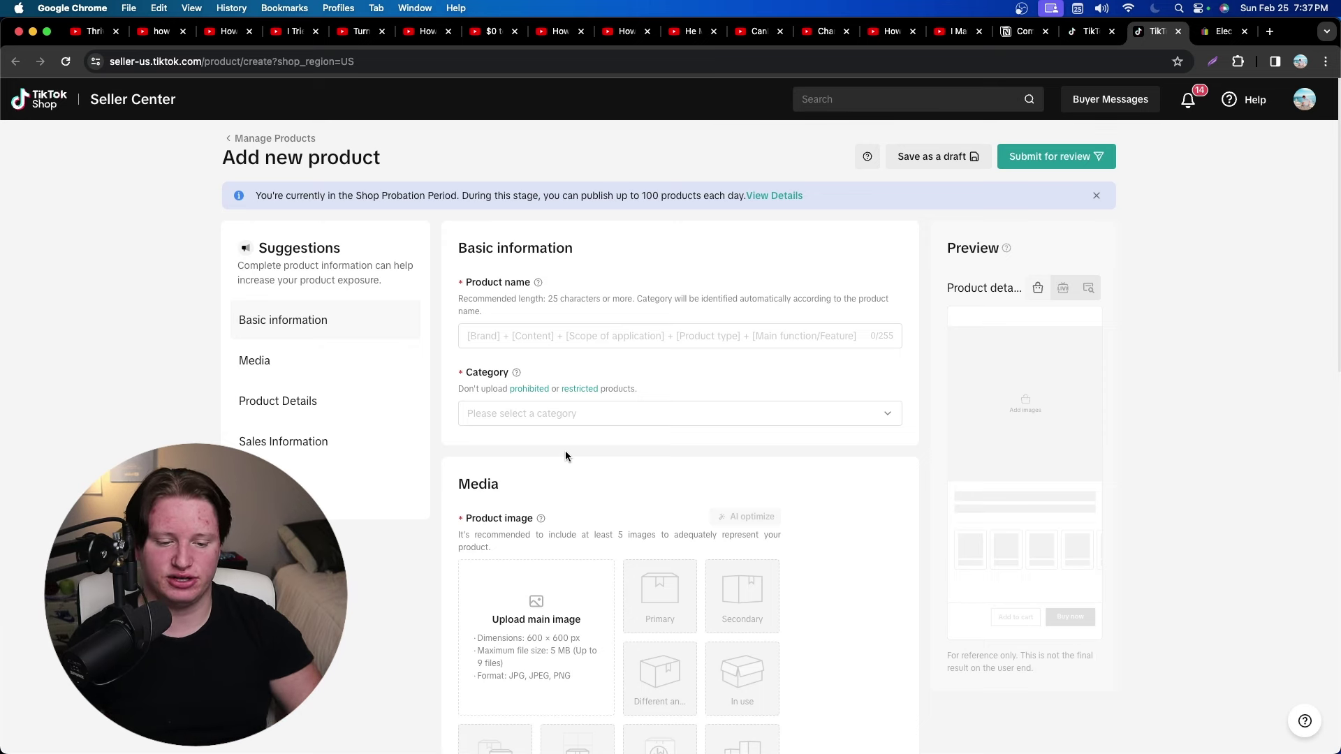
pyautogui.scroll(-4, 669, 408)
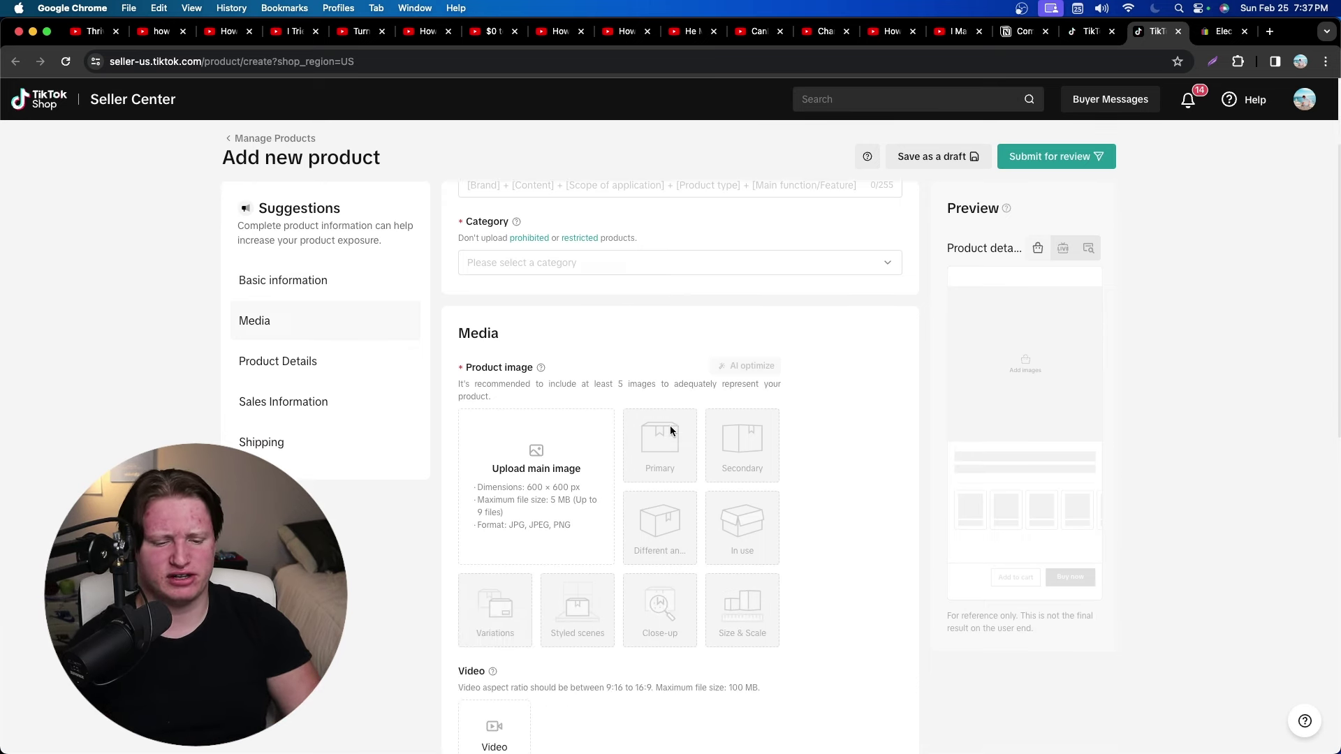
pyautogui.scroll(-5, 669, 427)
pyautogui.scroll(10, 669, 426)
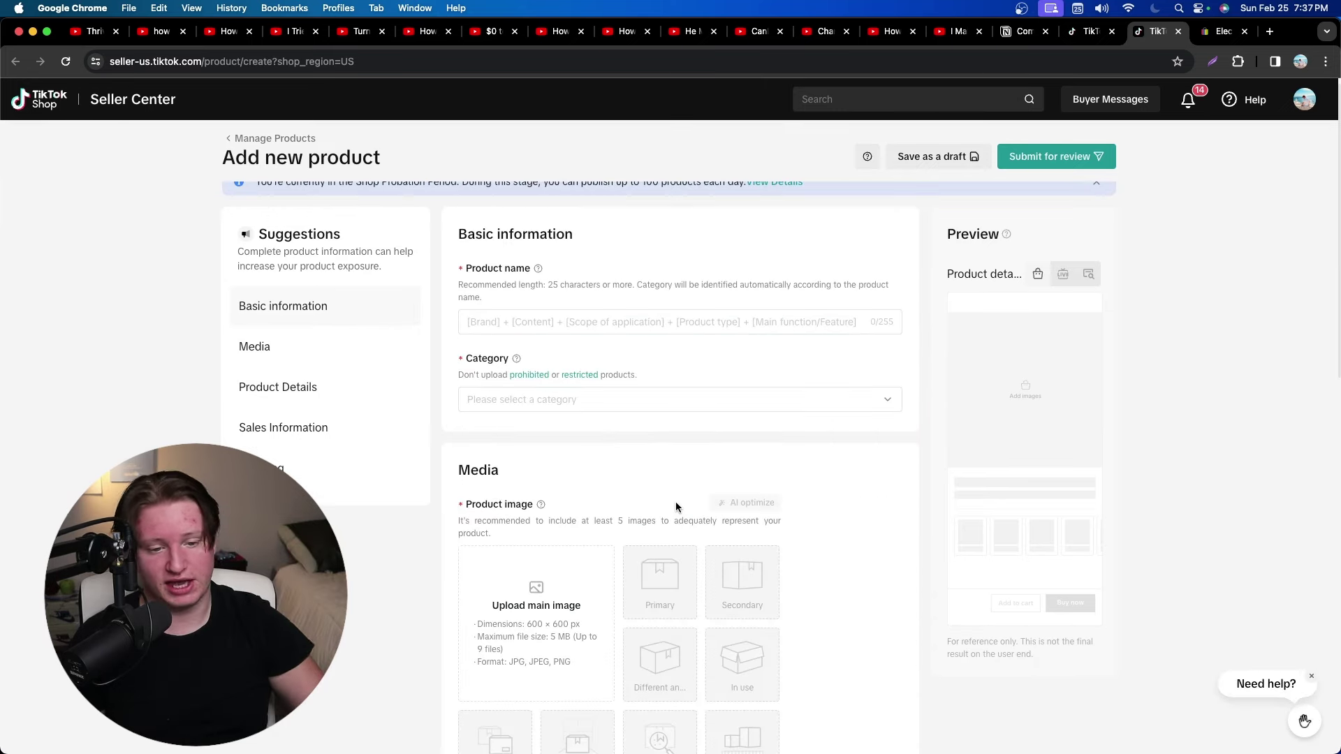
pyautogui.click(539, 322)
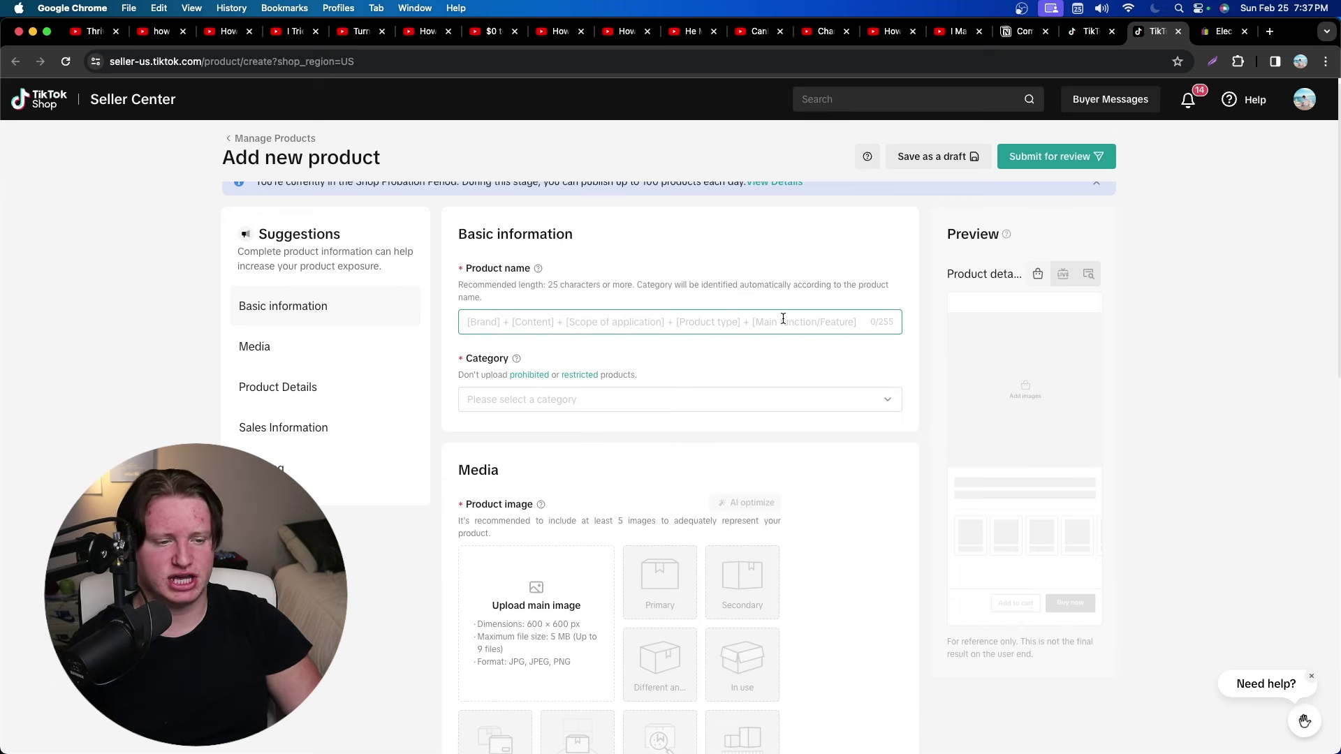
pyautogui.click(792, 259)
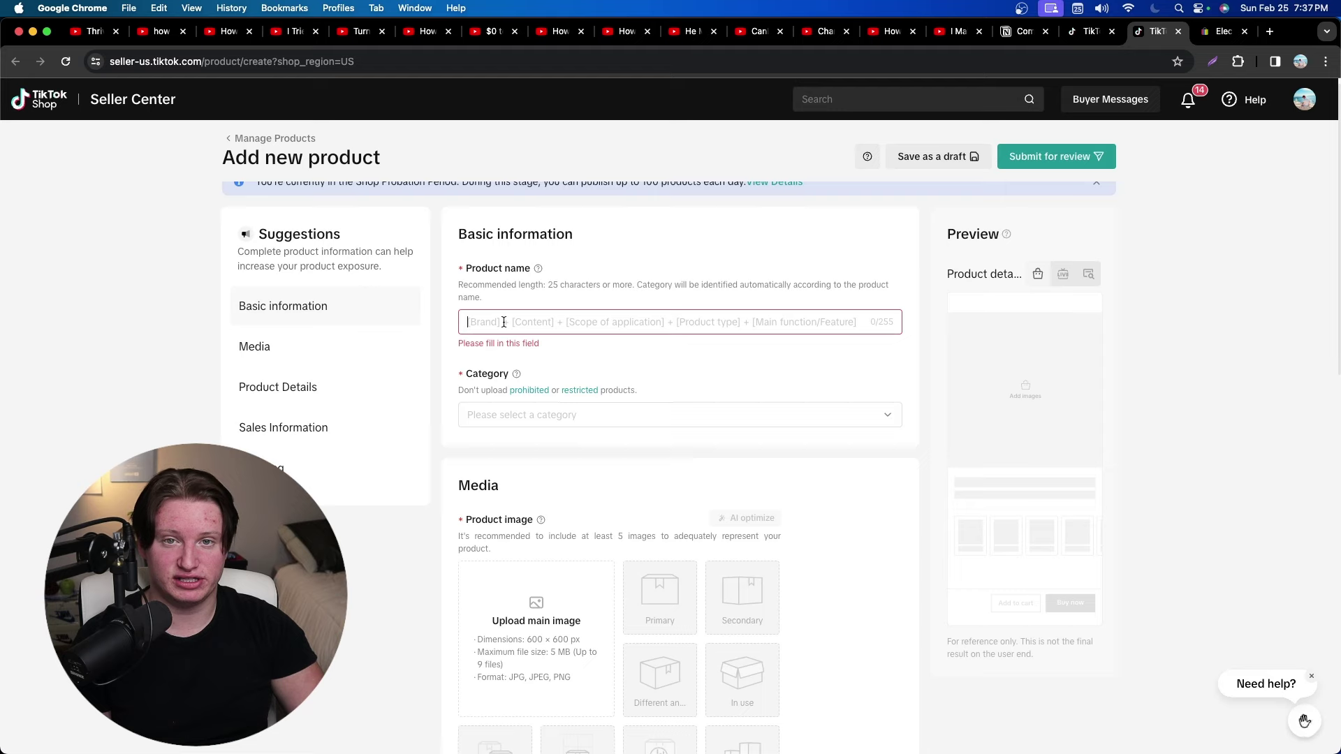
# Switch to eBay, dismiss the Google sign-in prompt and browse the home page's trending items and daily deals.
pyautogui.click(1221, 31)
pyautogui.click(549, 126)
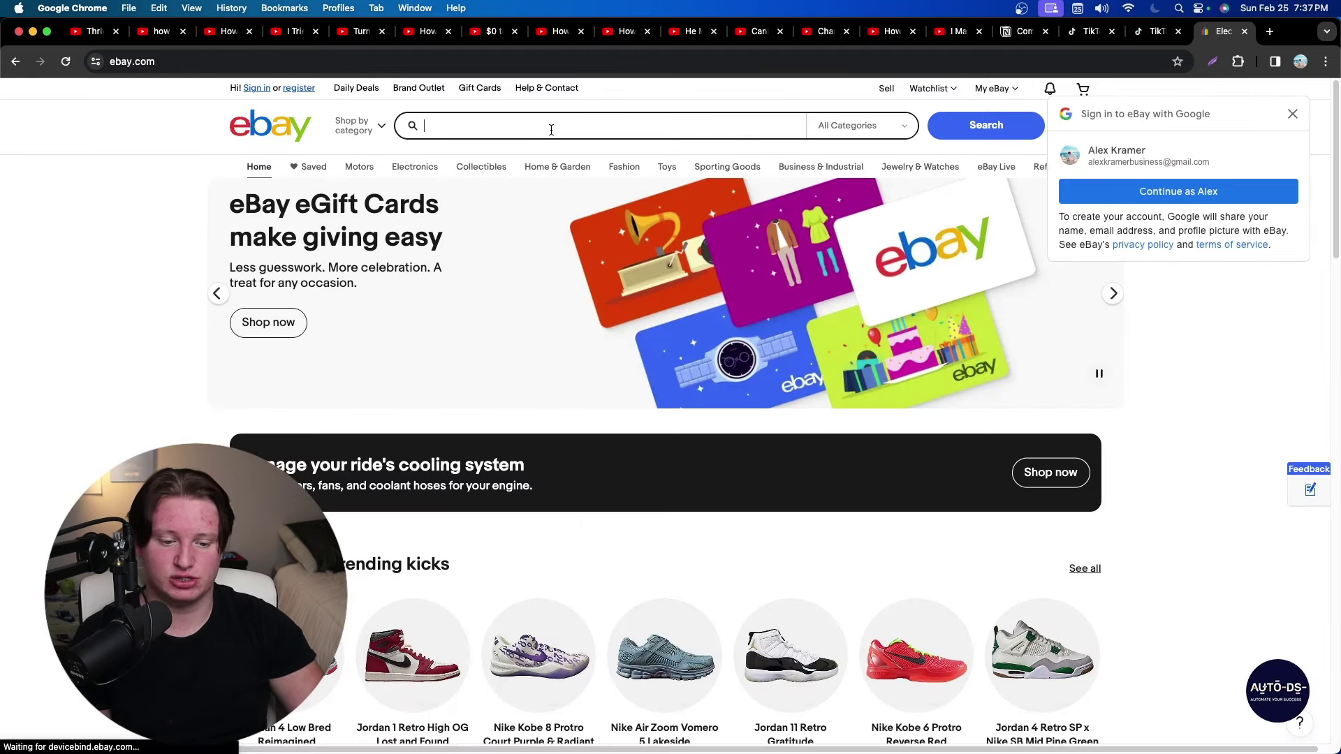
pyautogui.click(1293, 114)
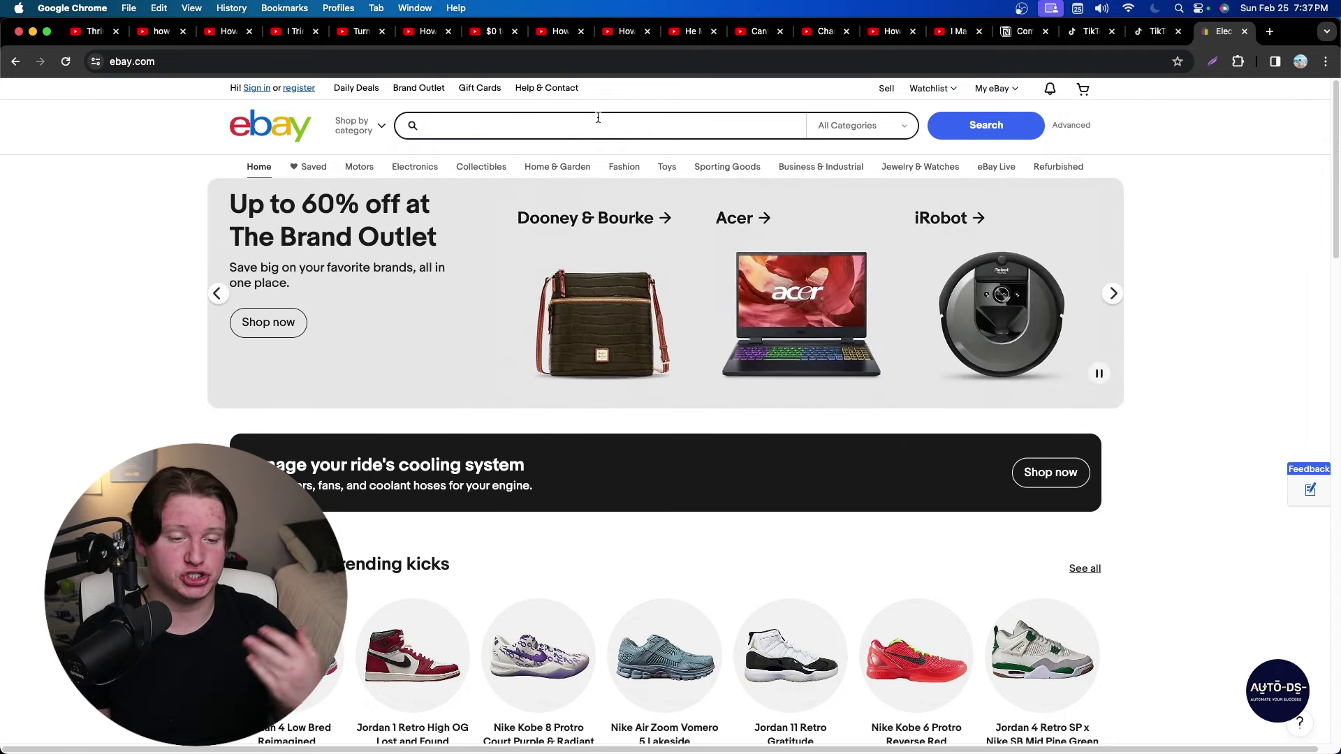
pyautogui.scroll(-9, 394, 244)
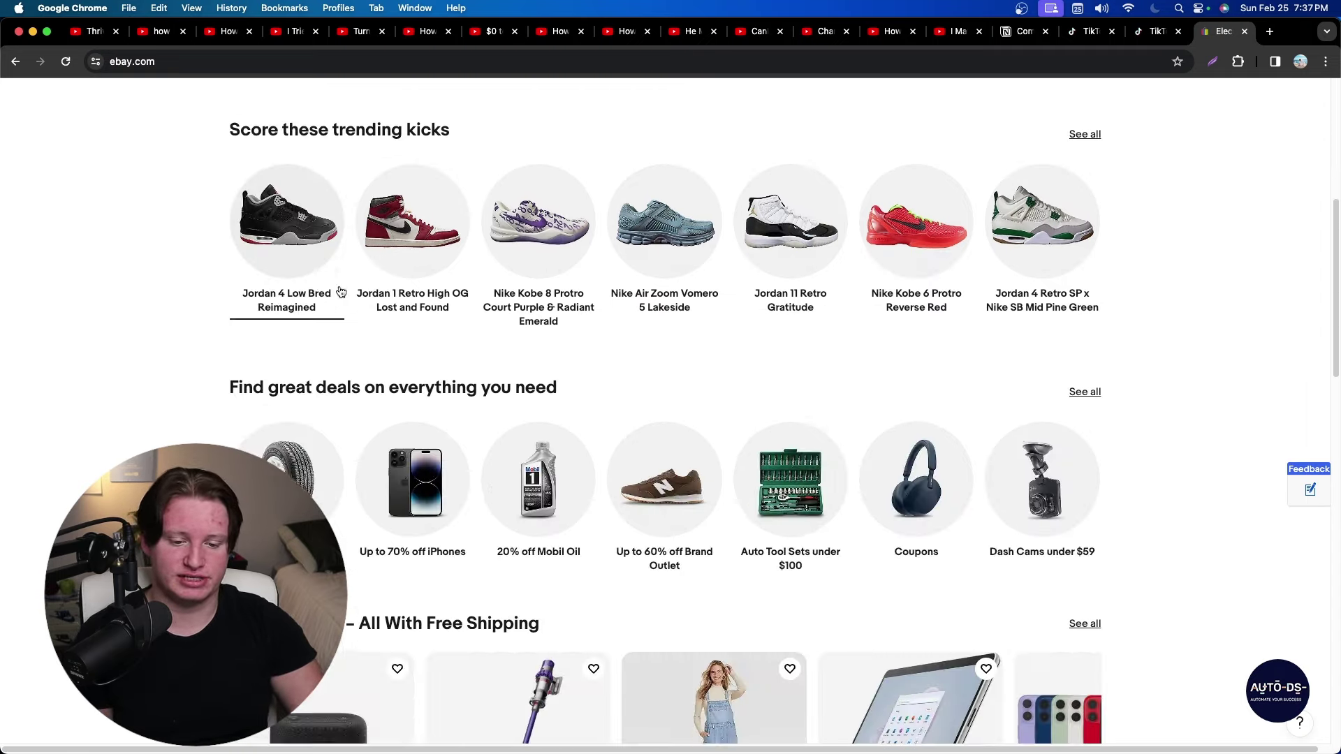
pyautogui.scroll(-3, 105, 395)
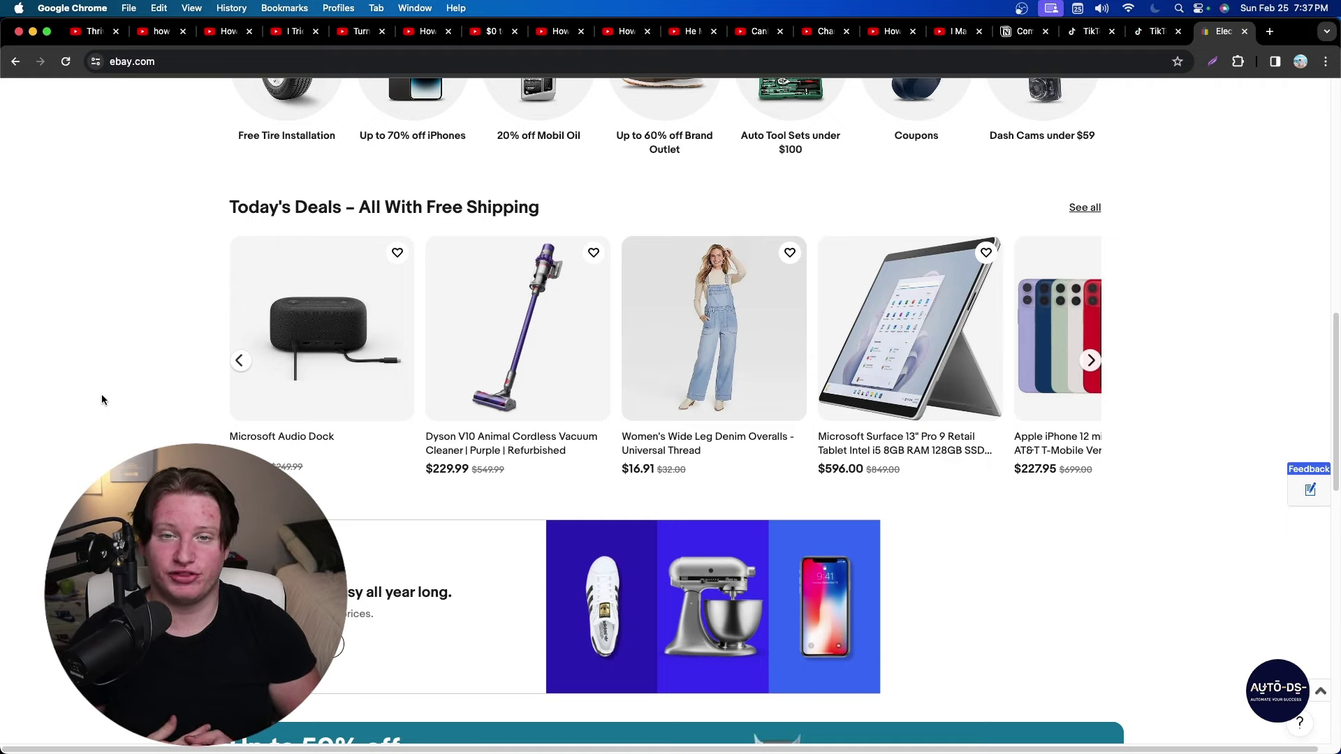
pyautogui.scroll(3, 282, 431)
pyautogui.scroll(10, 282, 431)
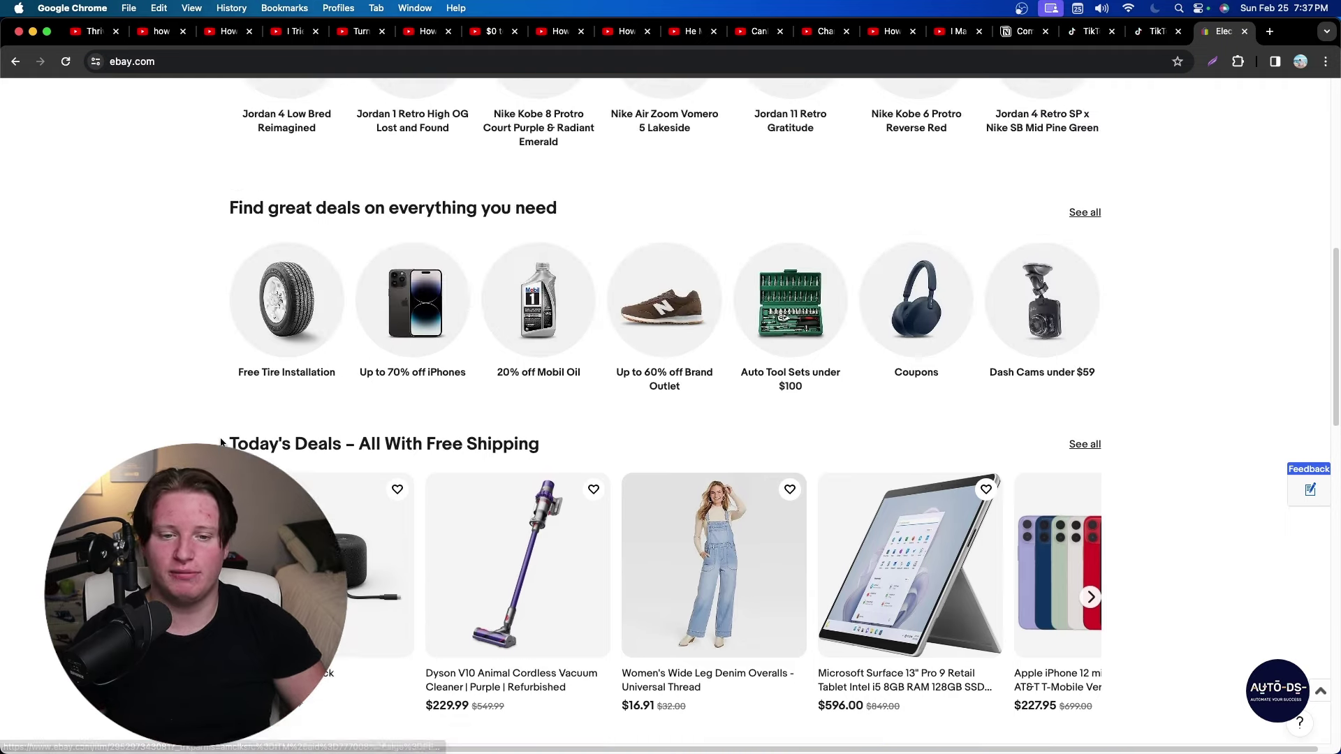
# Check the empty TikTok Shop product form, return to eBay and search for "cute jewlery".
pyautogui.click(1160, 31)
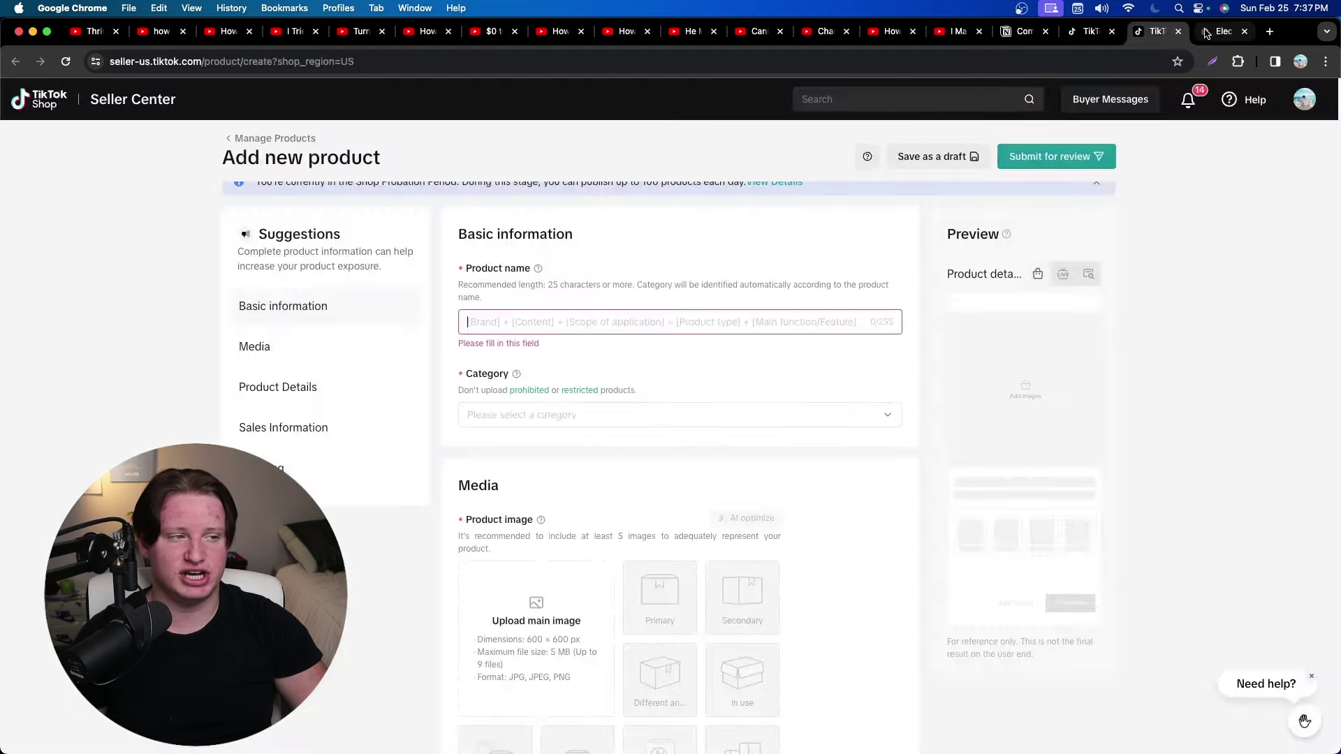
pyautogui.click(1224, 31)
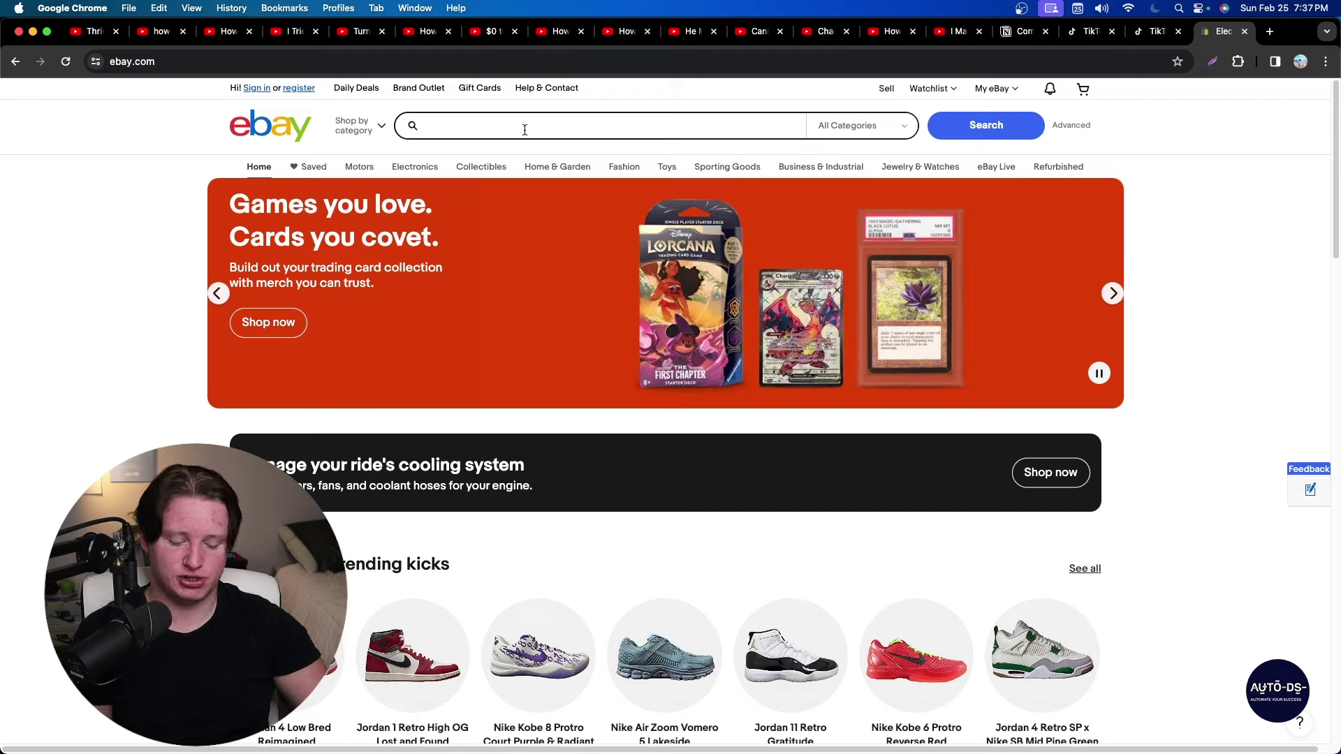
pyautogui.write('cute jewrl')
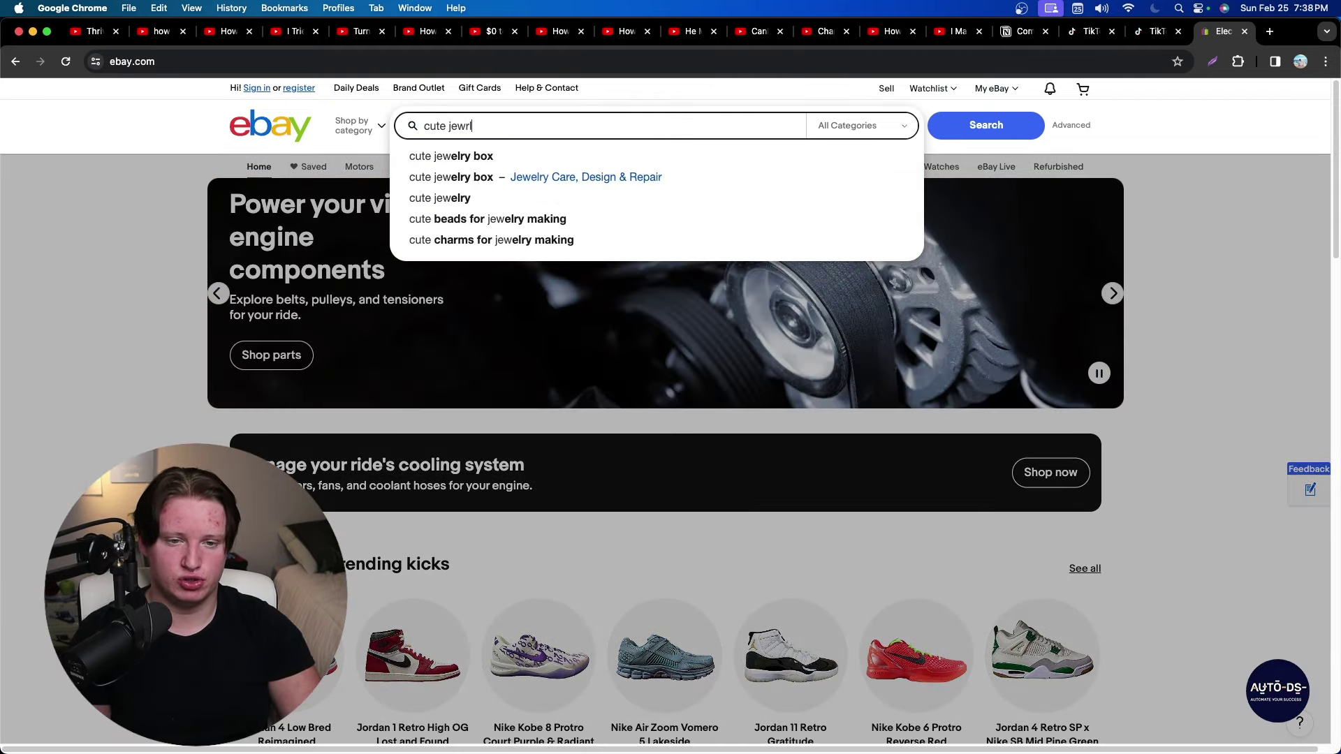
pyautogui.press('BackSpace')
pyautogui.press('BackSpace')
pyautogui.write('elry')
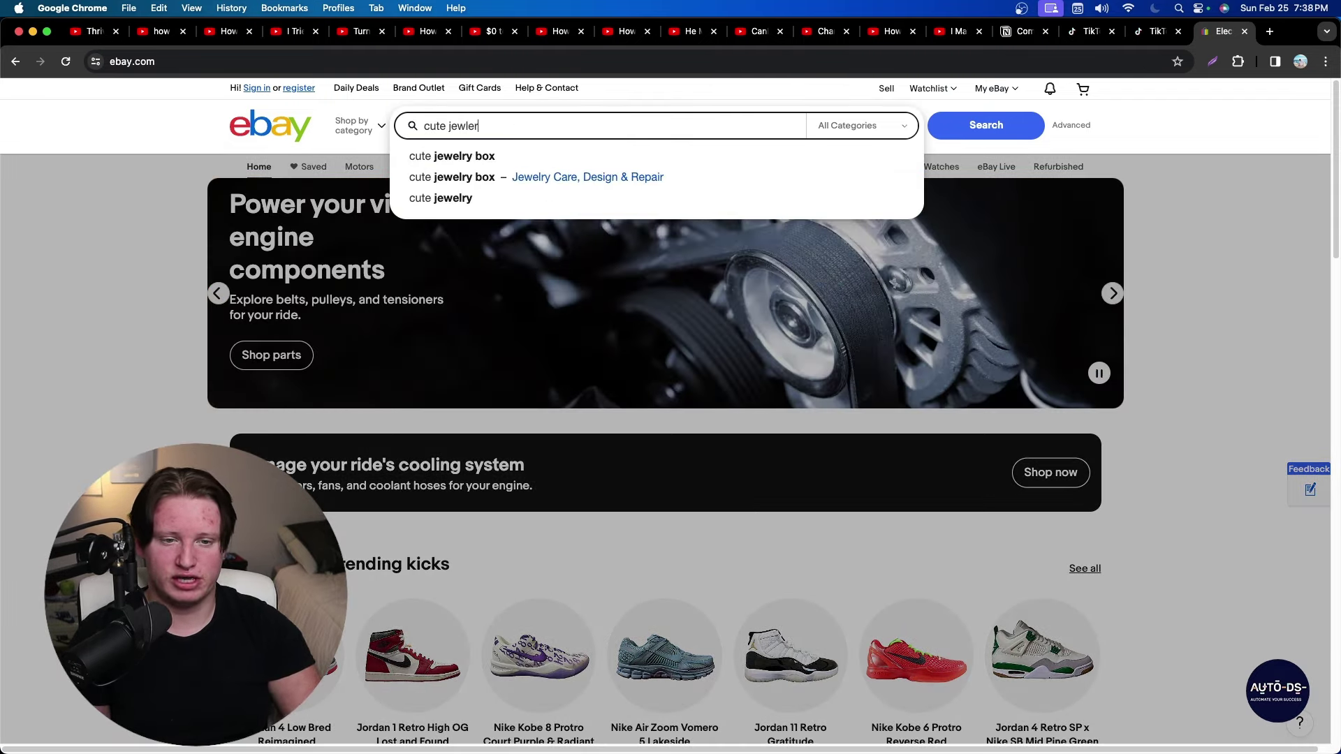
pyautogui.press('Return')
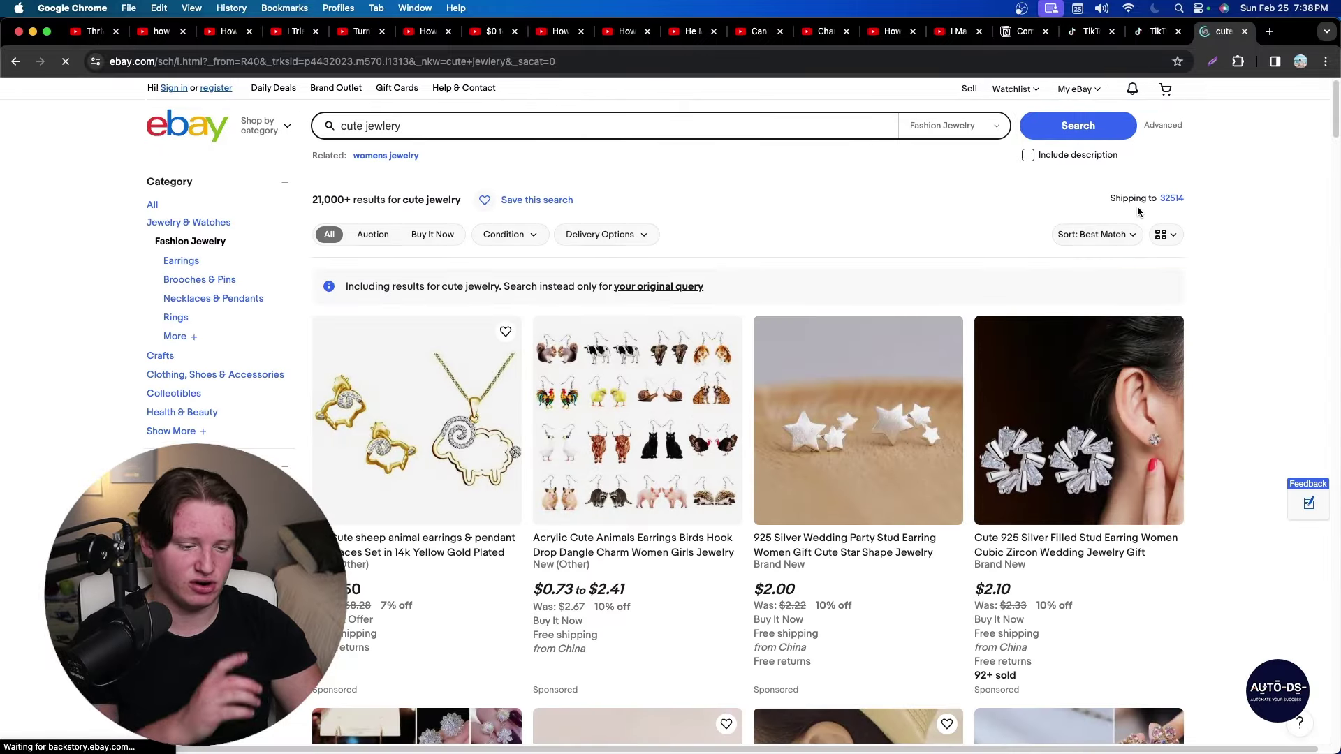
# Replace the eBay search with "st patricks day" across the listings.
pyautogui.click(479, 132)
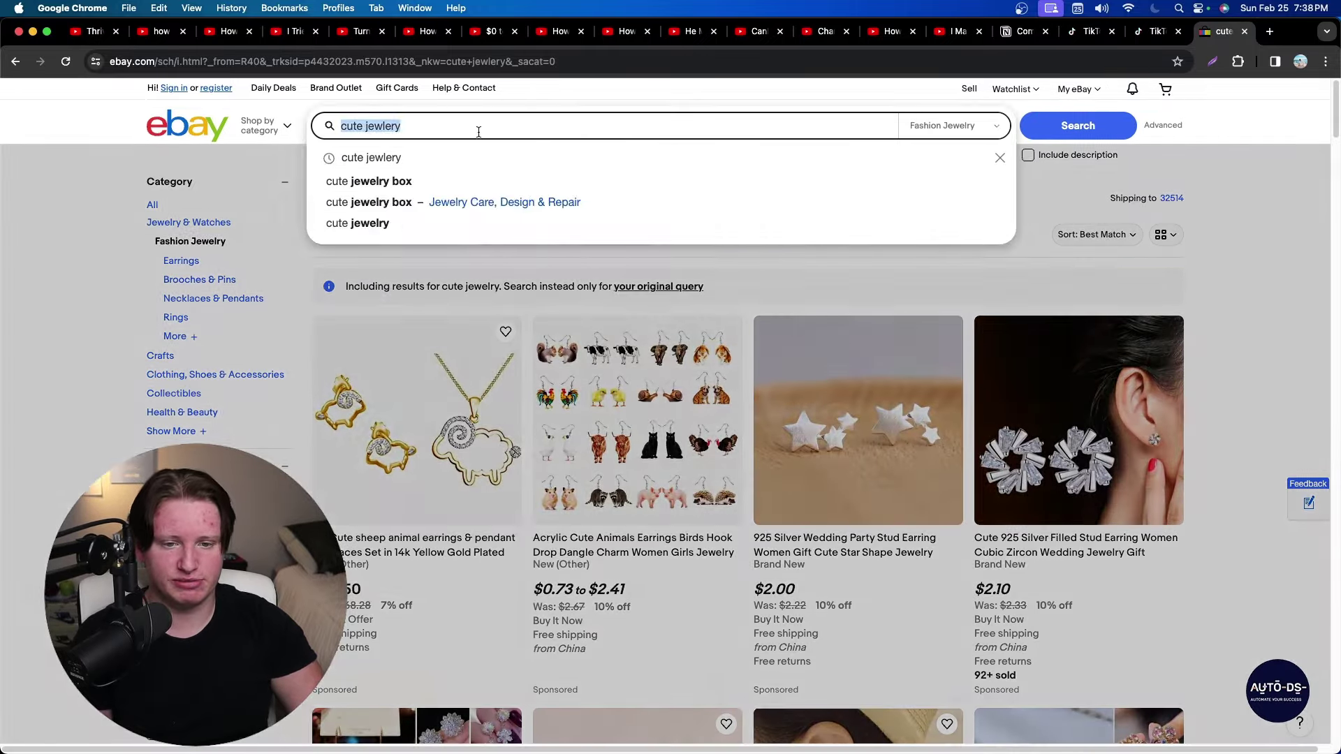
pyautogui.write('st patricks day')
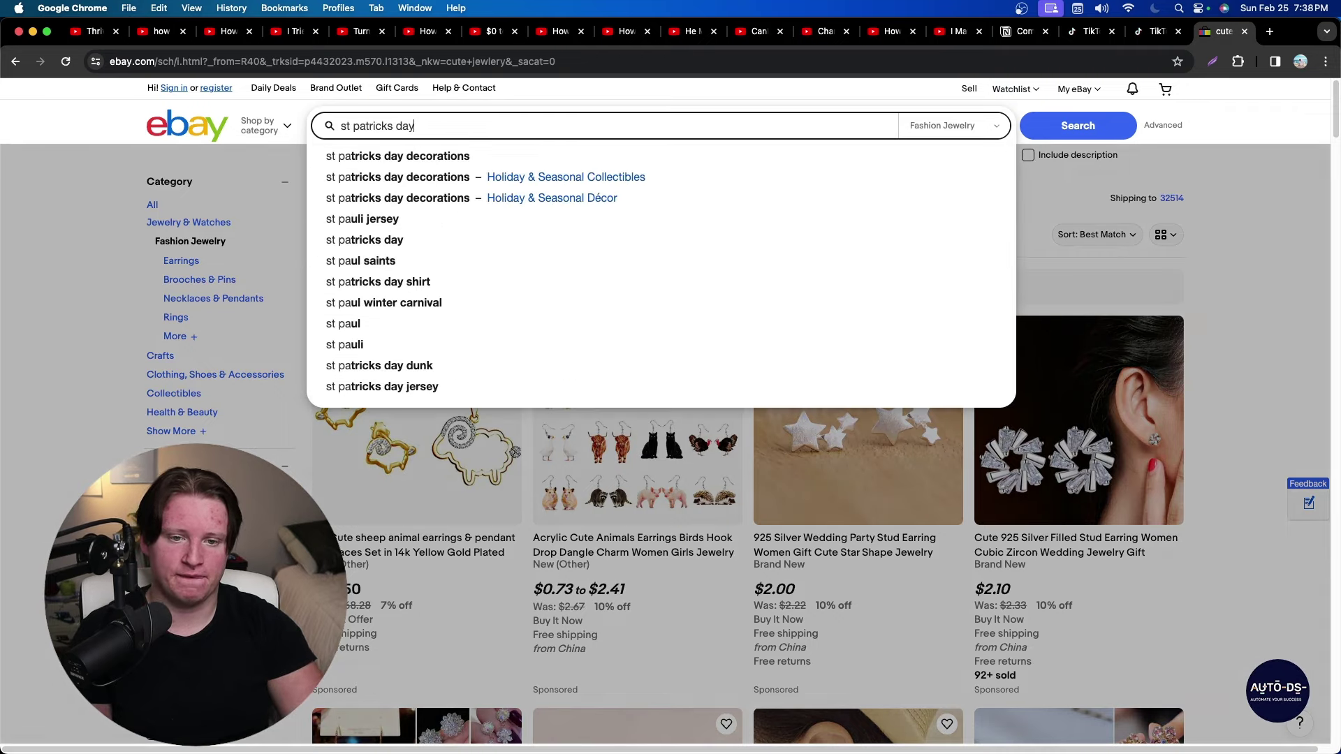
pyautogui.press('Return')
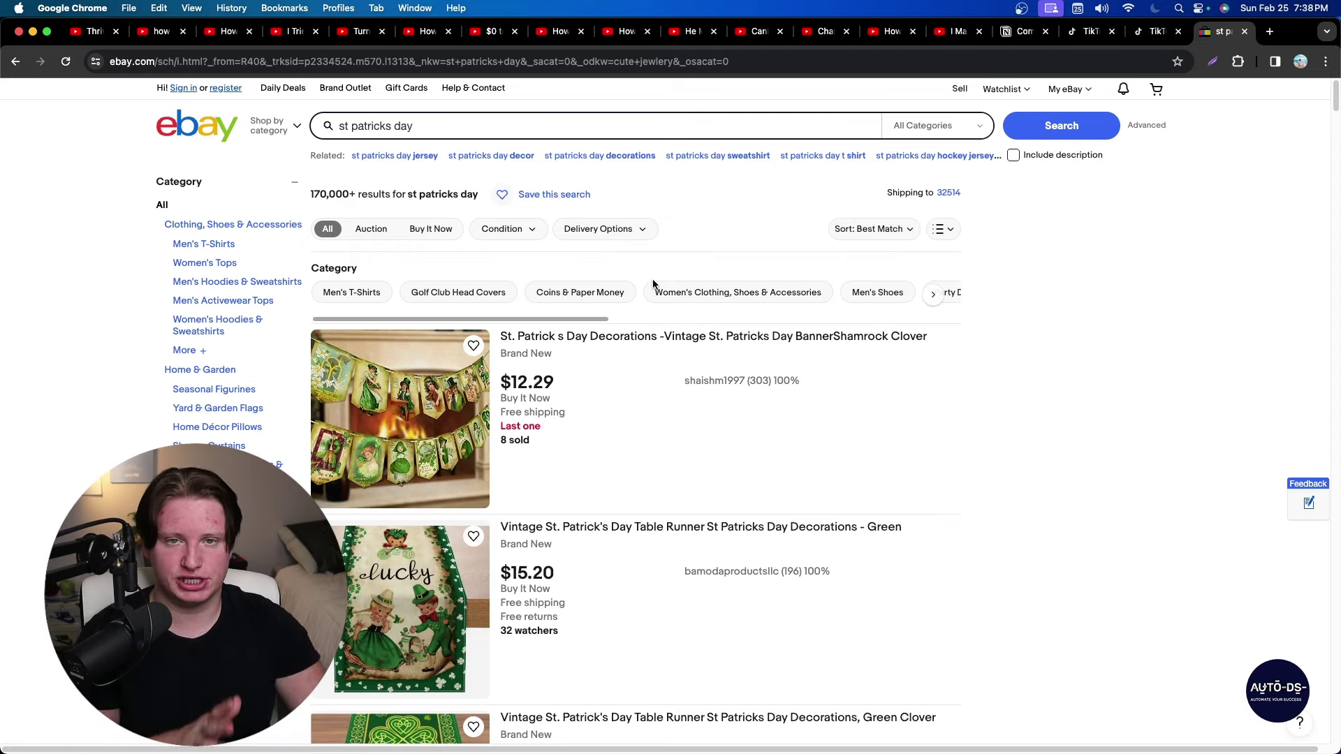
# Examine the prices, shipping terms and sellers of the St. Patrick's Day decoration and T-shirt listings.
pyautogui.scroll(-2, 617, 362)
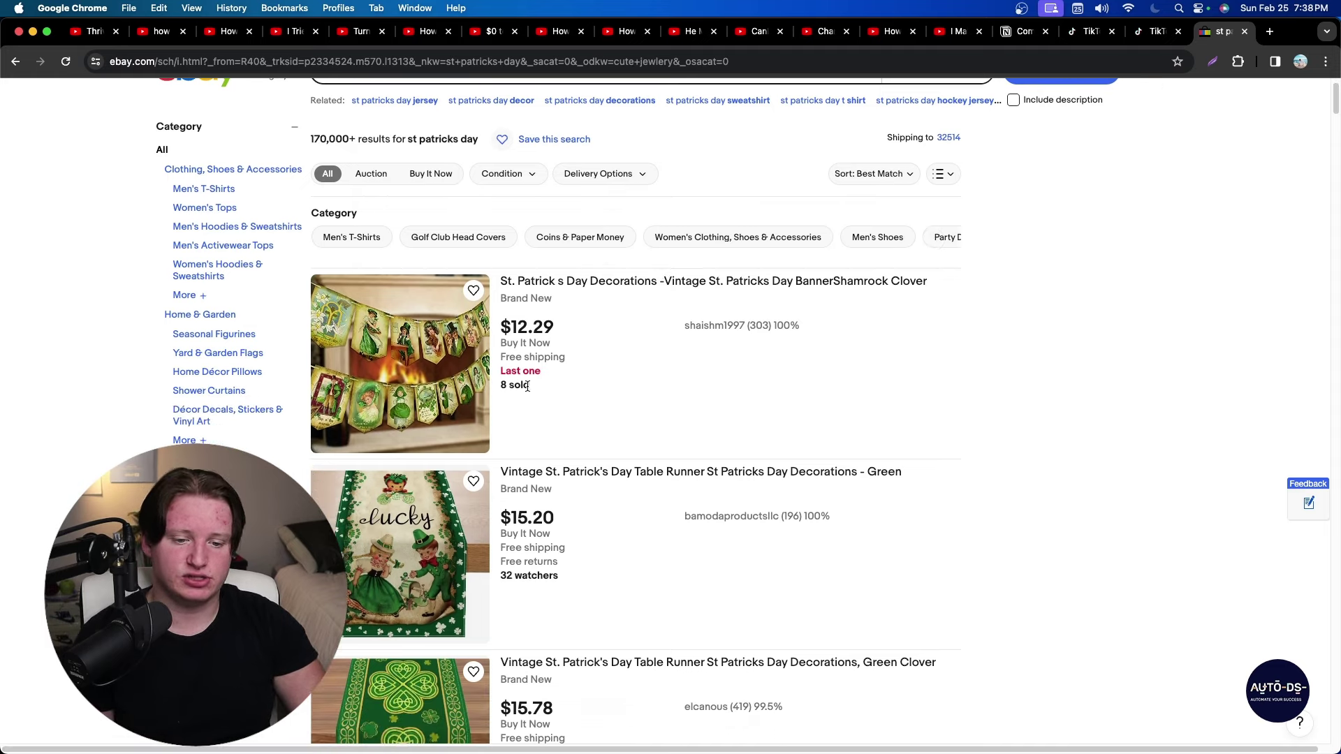
pyautogui.scroll(-7, 511, 386)
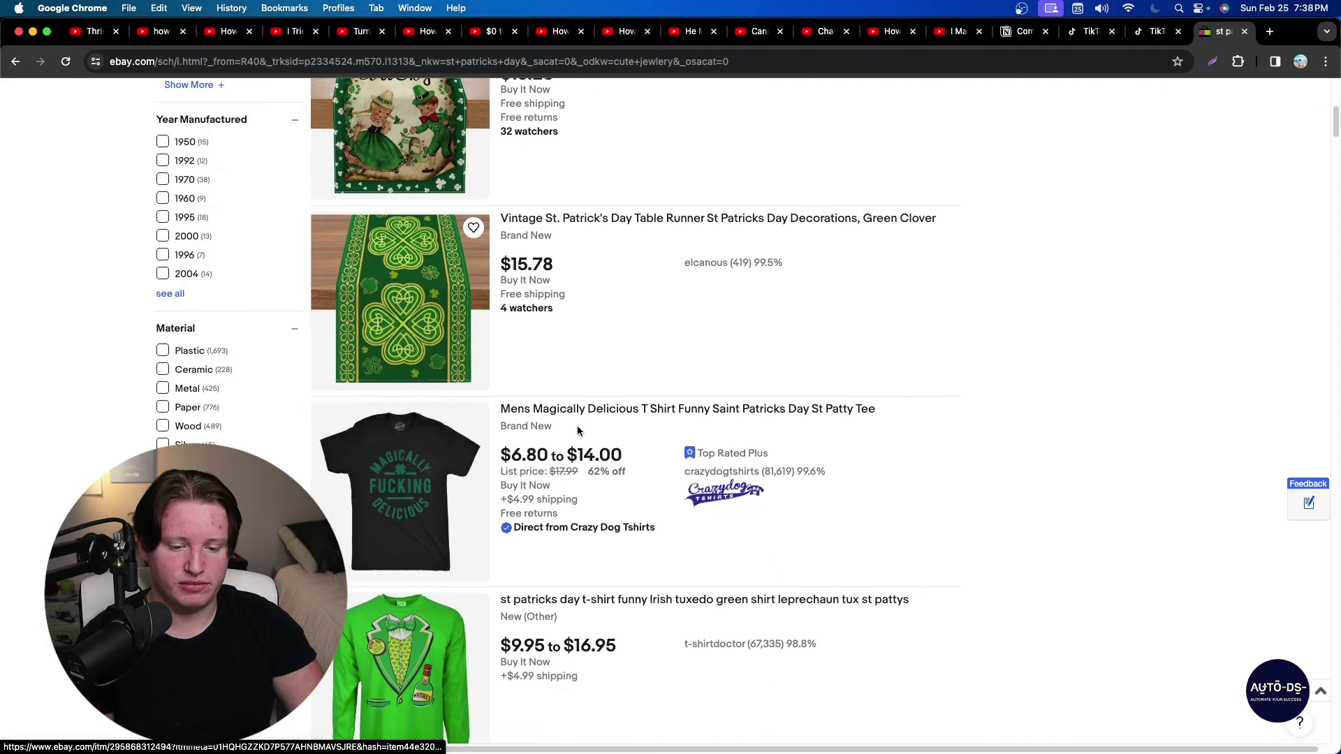
pyautogui.scroll(-2, 621, 429)
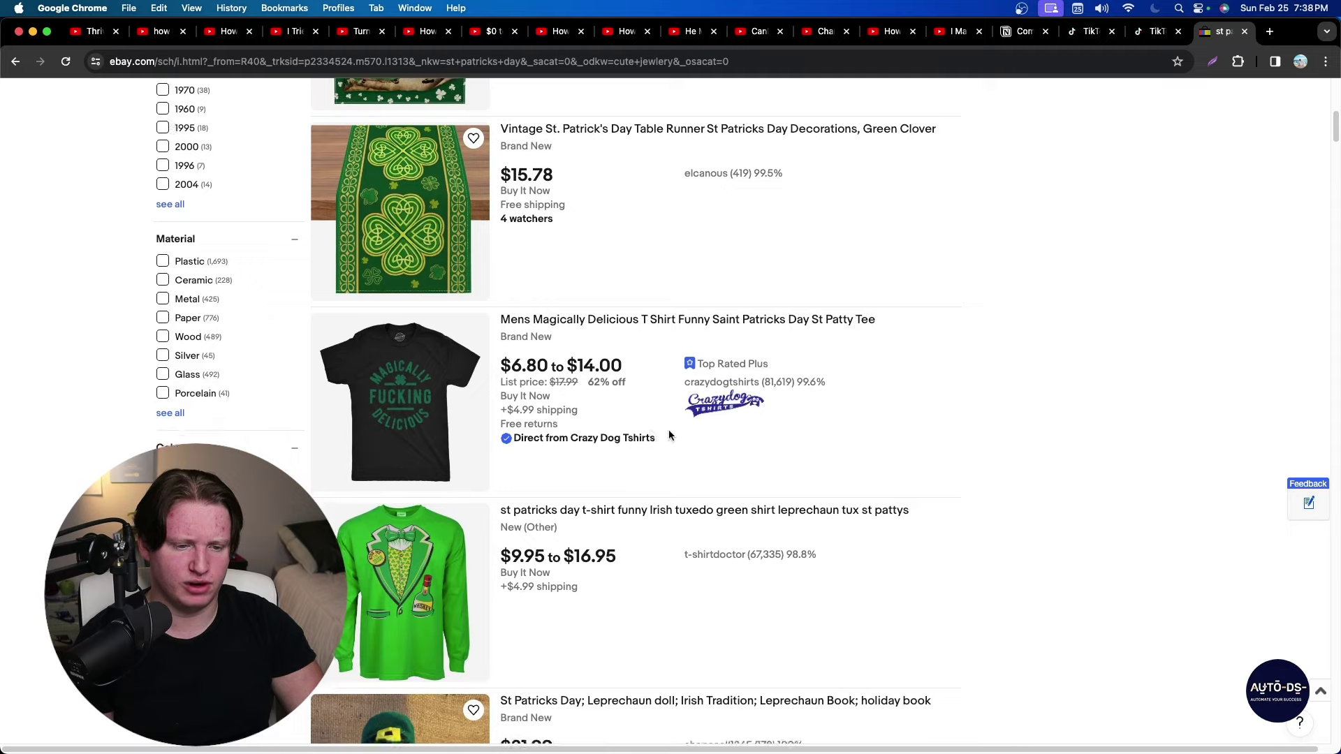
pyautogui.scroll(-1, 664, 419)
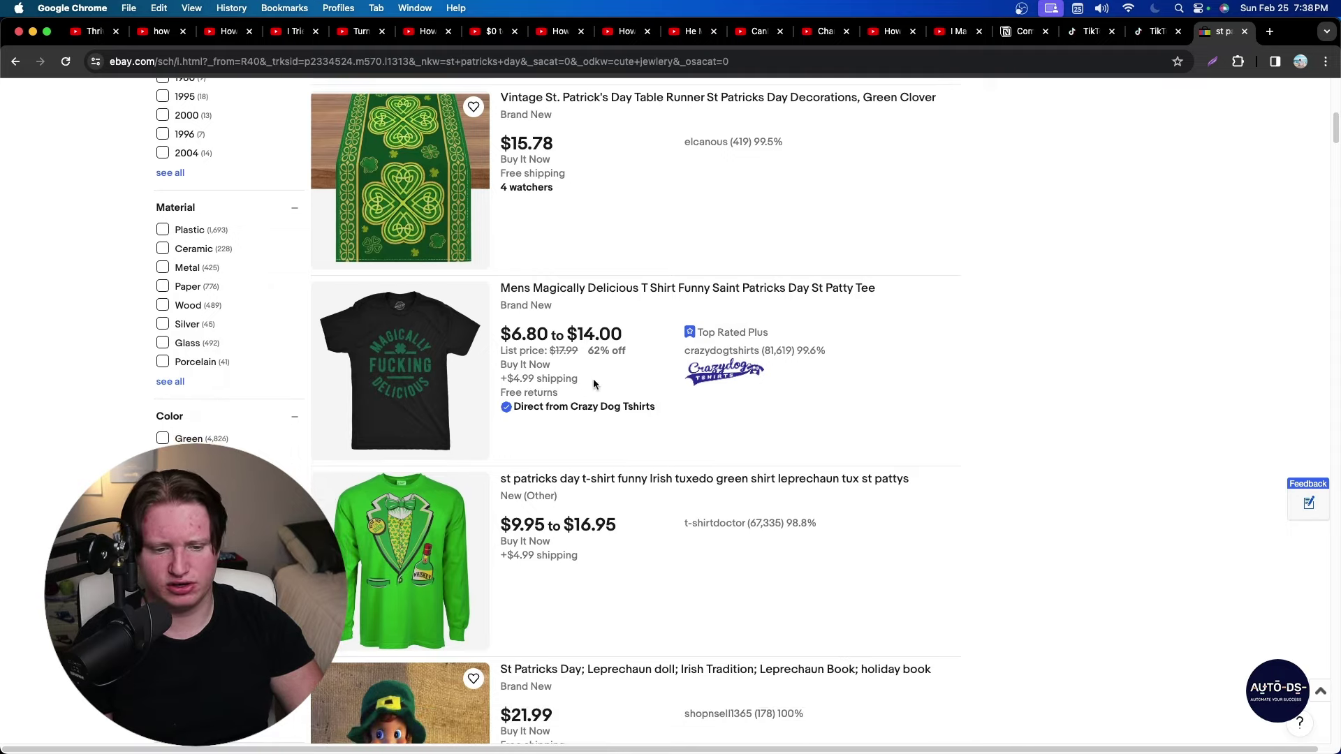
pyautogui.moveTo(571, 408); pyautogui.dragTo(656, 407)
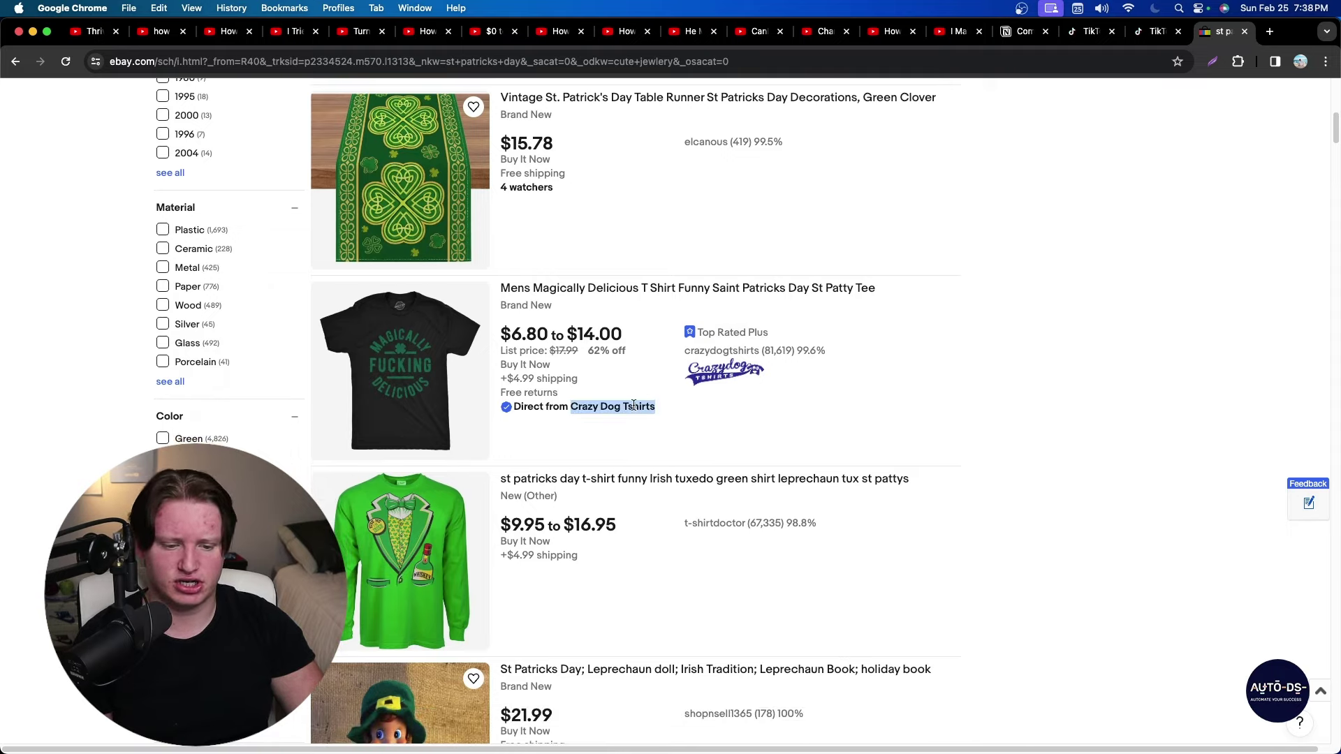
pyautogui.click(601, 432)
pyautogui.scroll(-3, 601, 433)
pyautogui.scroll(10, 601, 433)
pyautogui.scroll(-8, 134, 389)
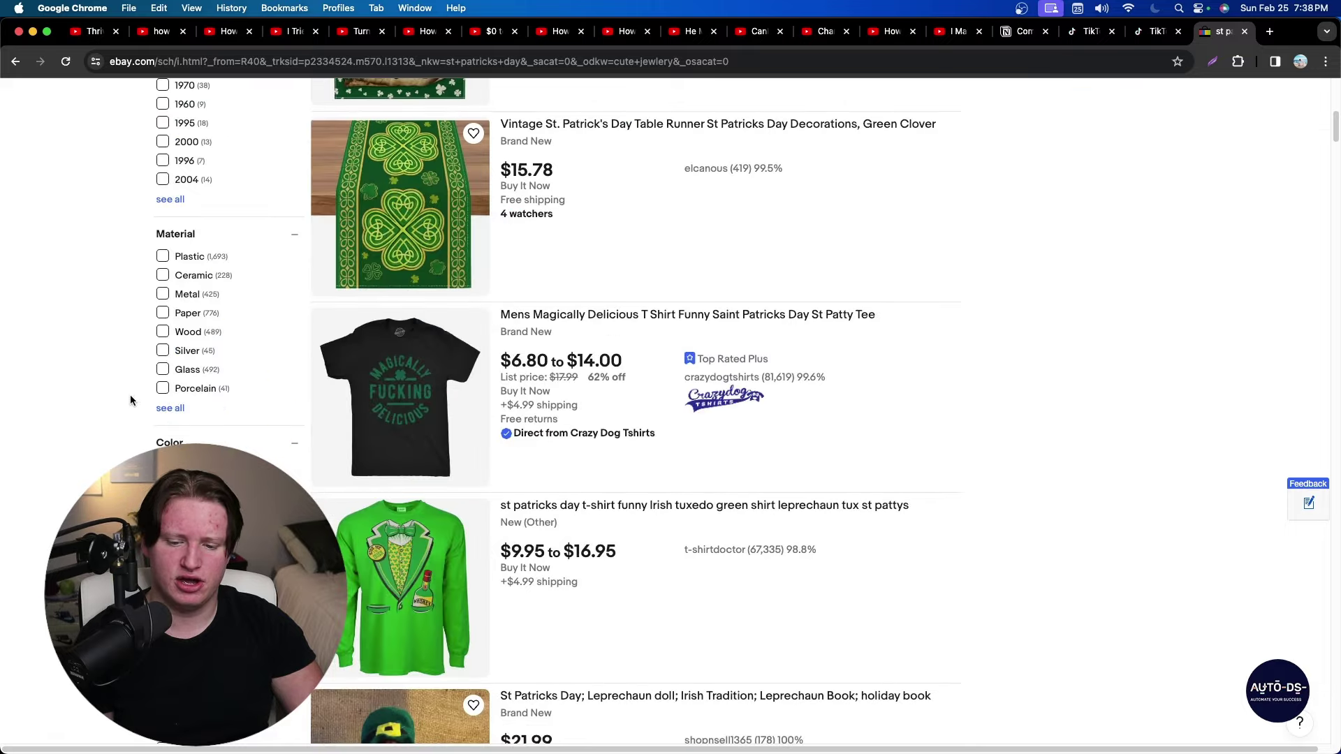
# Filter the St. Patrick's Day search results to listings with Free Returns.
pyautogui.scroll(-10, 151, 422)
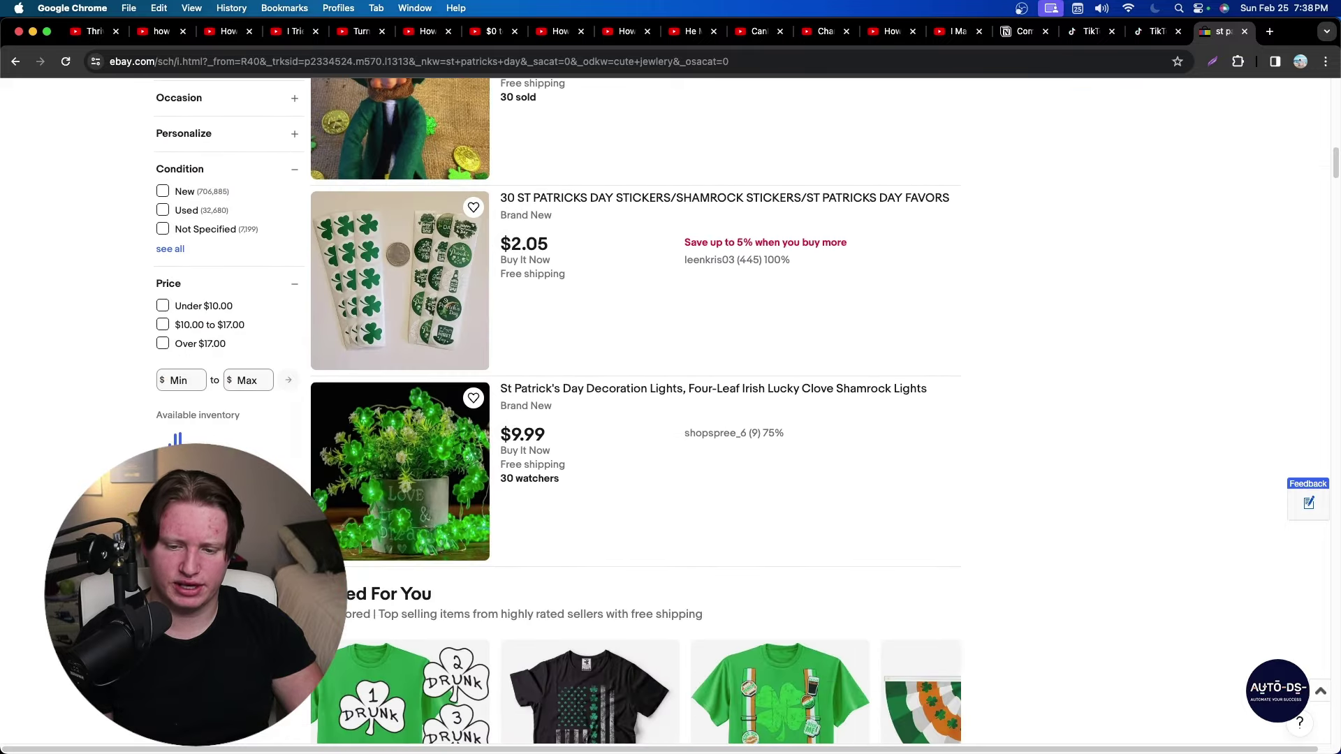
pyautogui.scroll(-1, 146, 497)
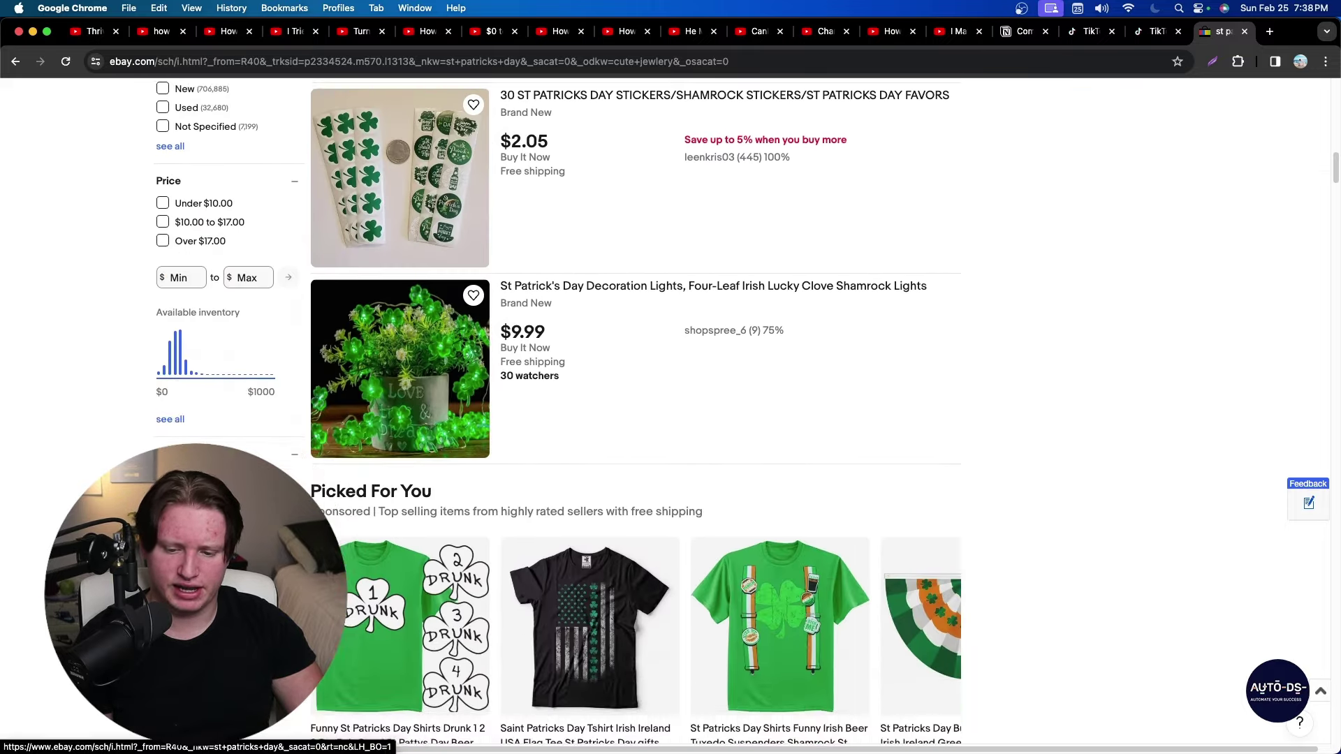
pyautogui.scroll(-1, 146, 498)
pyautogui.scroll(-3, 145, 498)
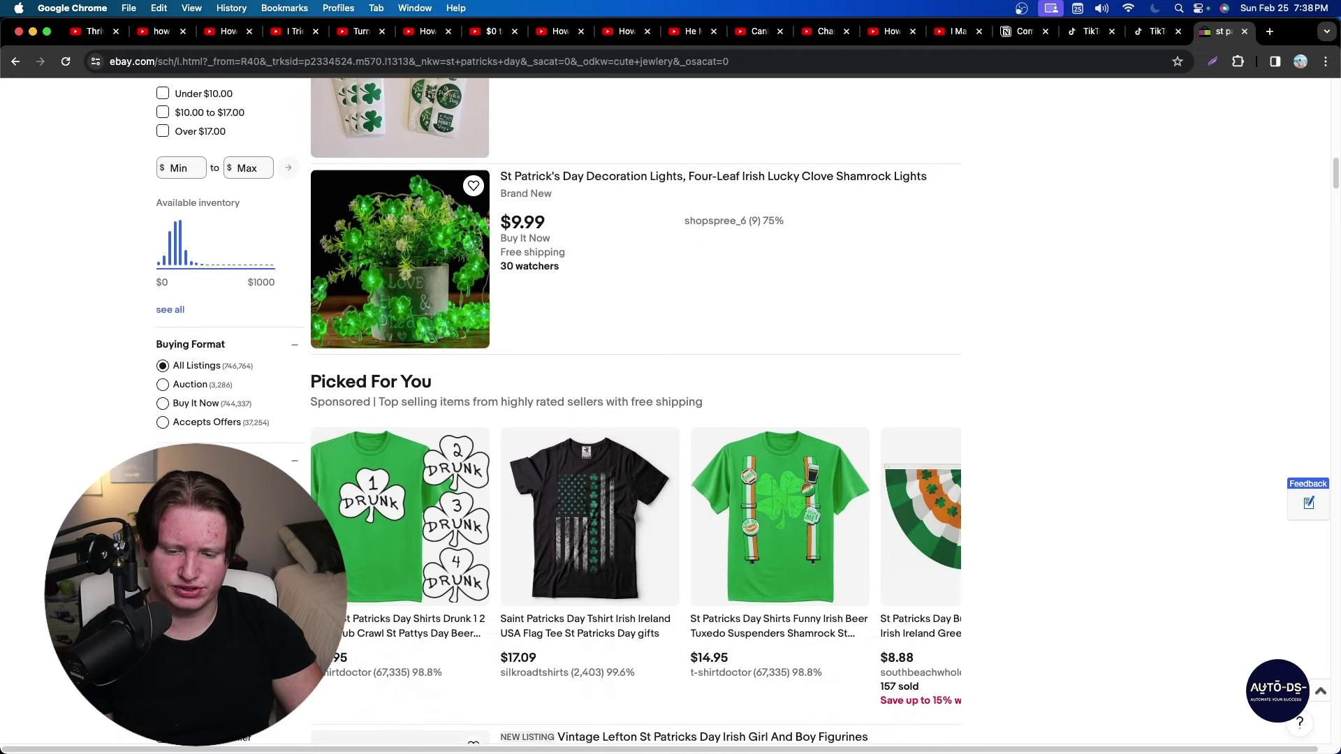
pyautogui.scroll(-3, 146, 497)
pyautogui.click(175, 450)
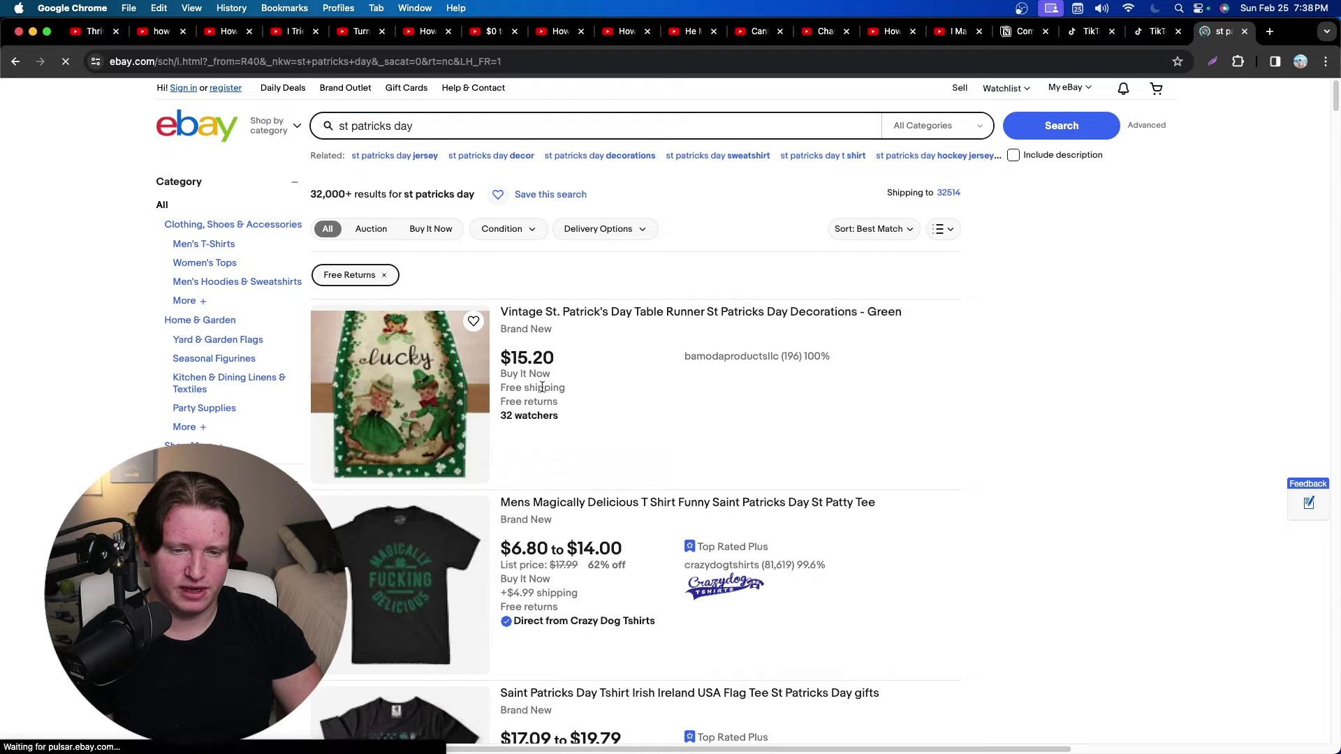
# Browse the listings with free returns for a St. Patrick's Day product to resell, comparing prices, shipping and sellers.
pyautogui.scroll(-12, 417, 345)
pyautogui.scroll(-20, 417, 345)
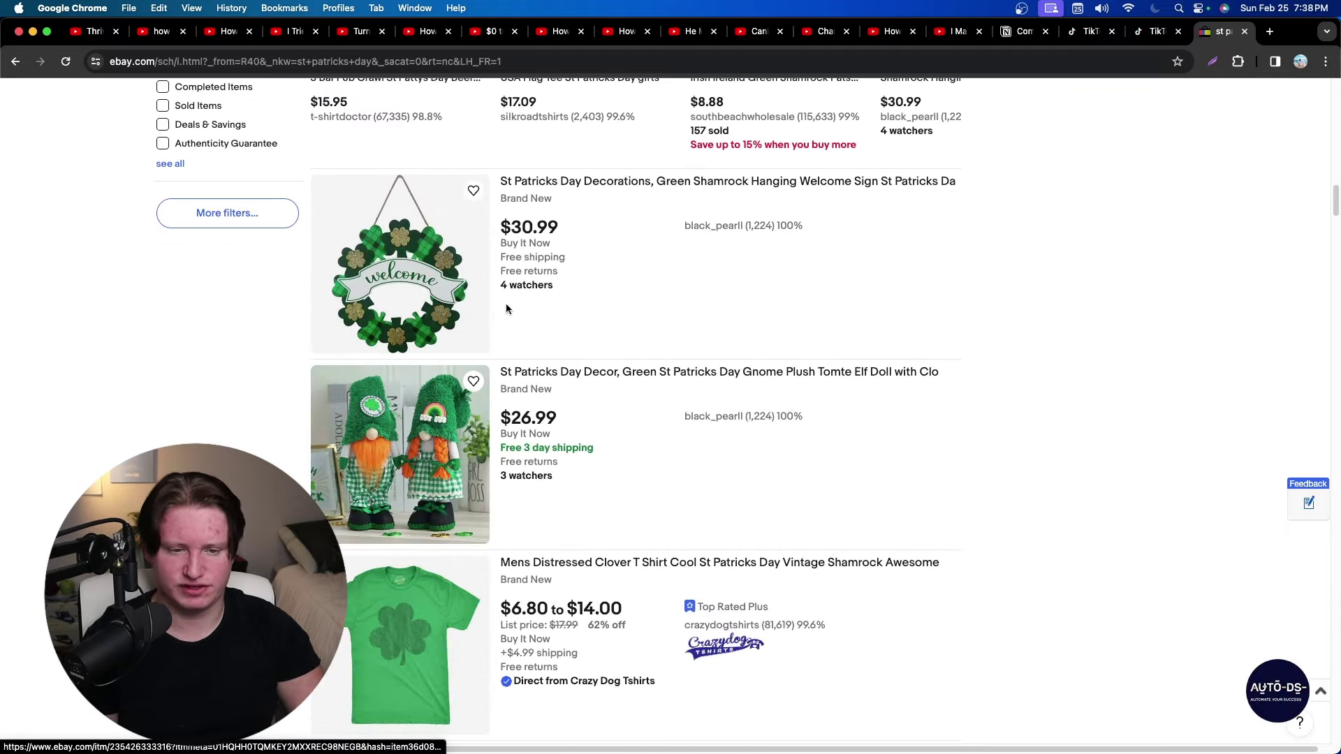
pyautogui.scroll(-9, 501, 299)
pyautogui.scroll(-7, 495, 292)
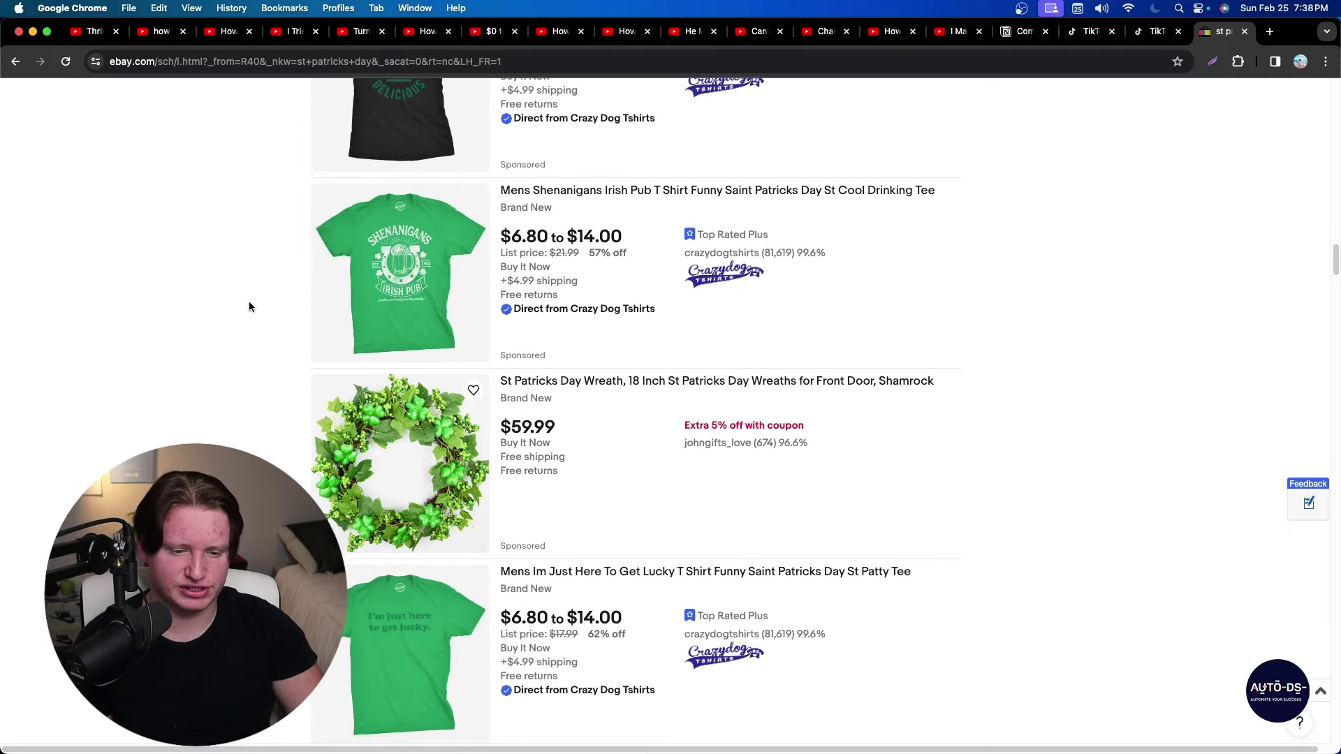
pyautogui.scroll(-3, 377, 271)
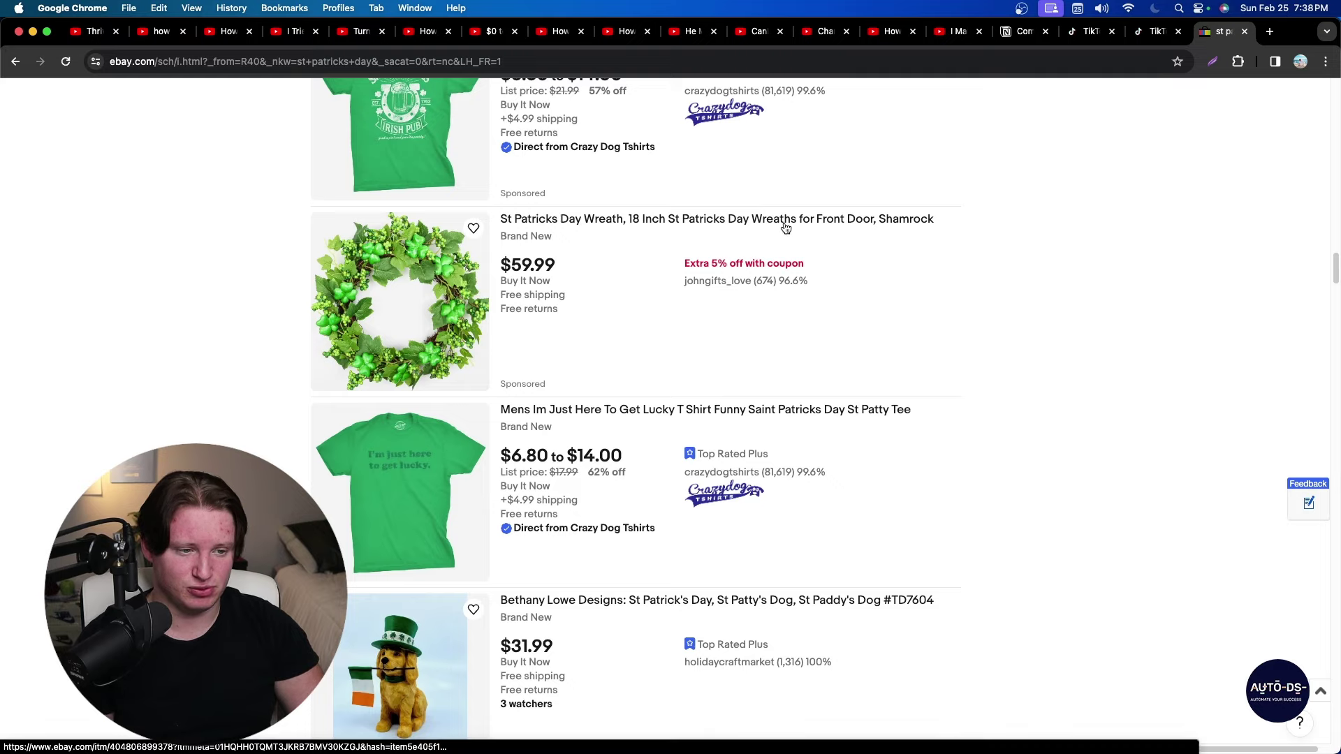
# Examine further St. Patrick's Day listings with free returns and the sorting and layout options for the results.
pyautogui.scroll(-8, 233, 308)
pyautogui.scroll(-3, 223, 314)
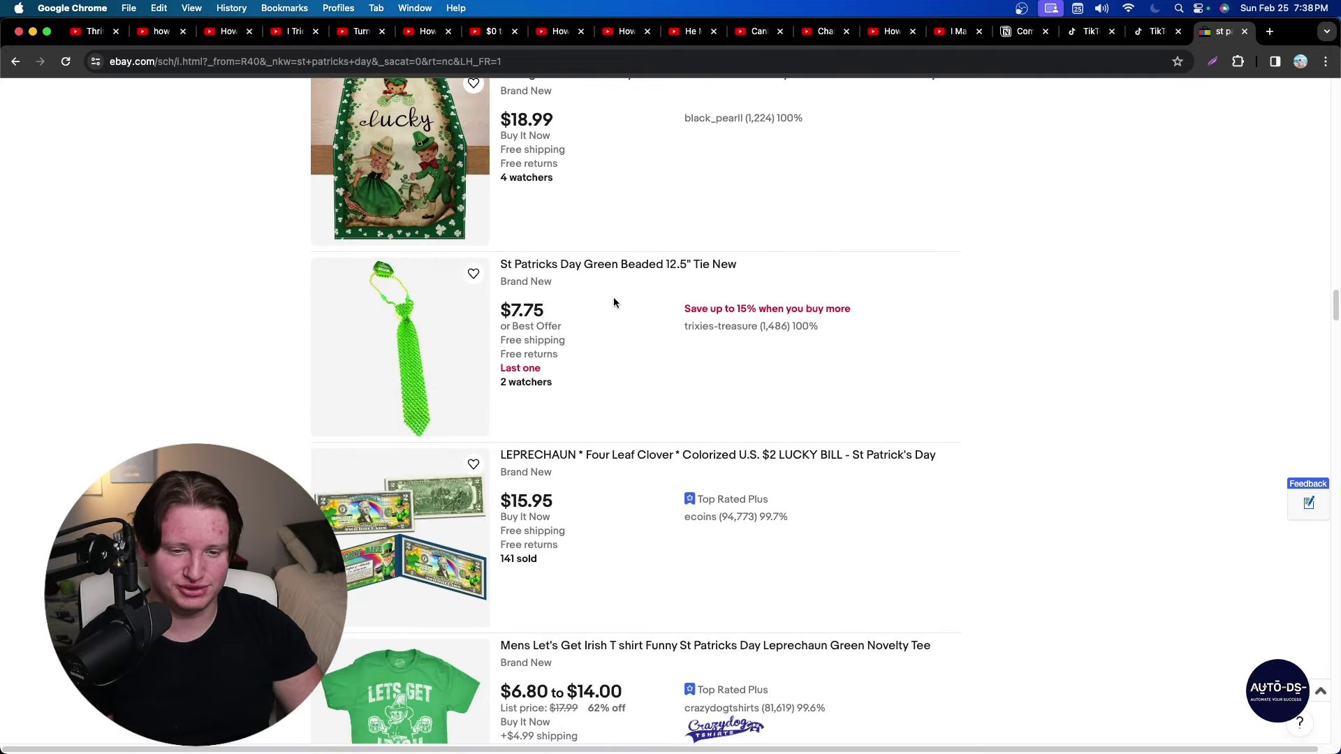
pyautogui.scroll(-20, 244, 340)
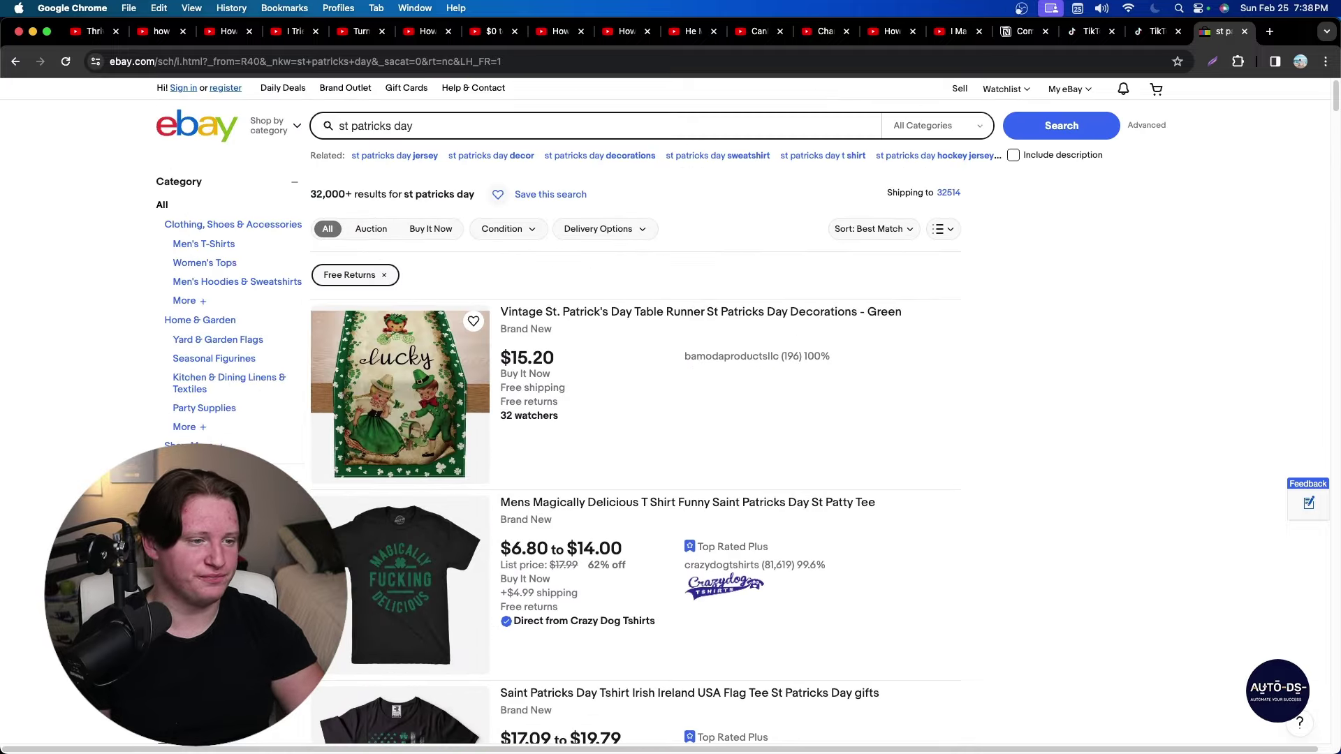
pyautogui.press('super+f')
pyautogui.press('Escape')
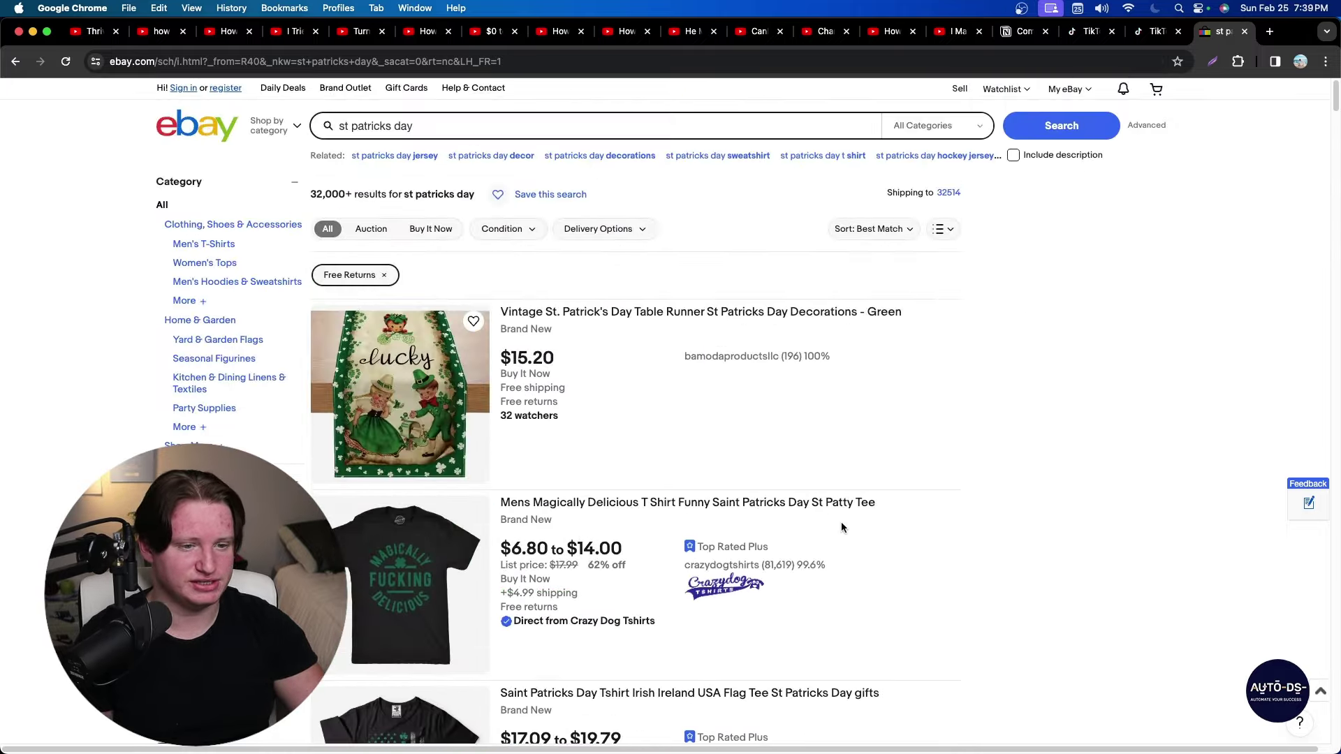
pyautogui.click(866, 229)
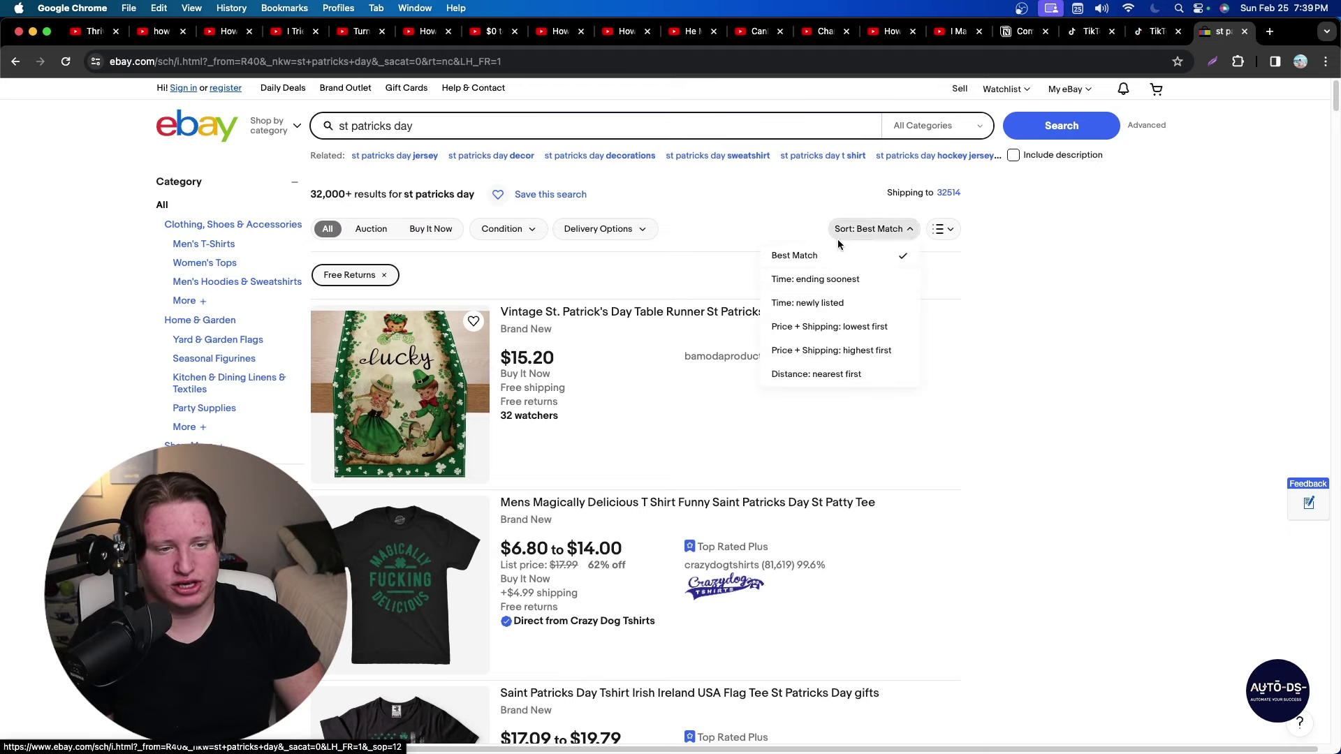
pyautogui.click(1016, 275)
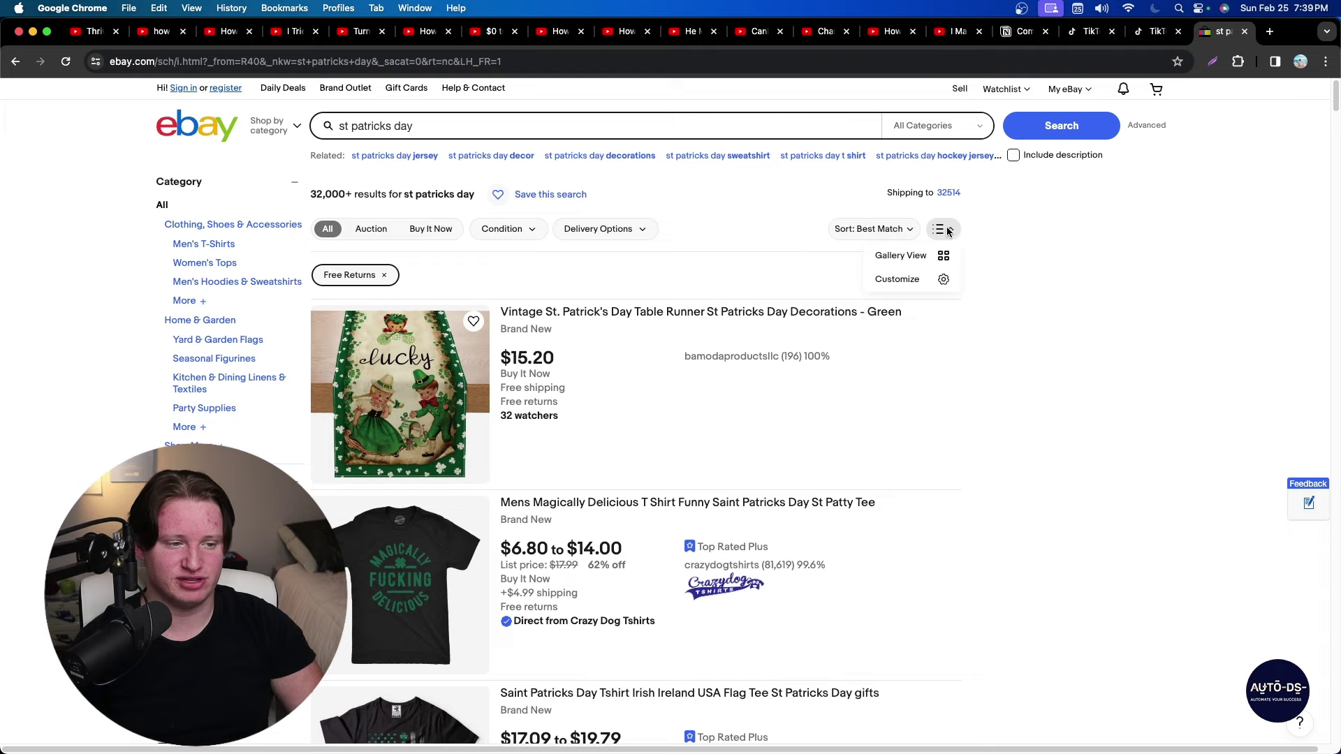
pyautogui.scroll(-5, 741, 412)
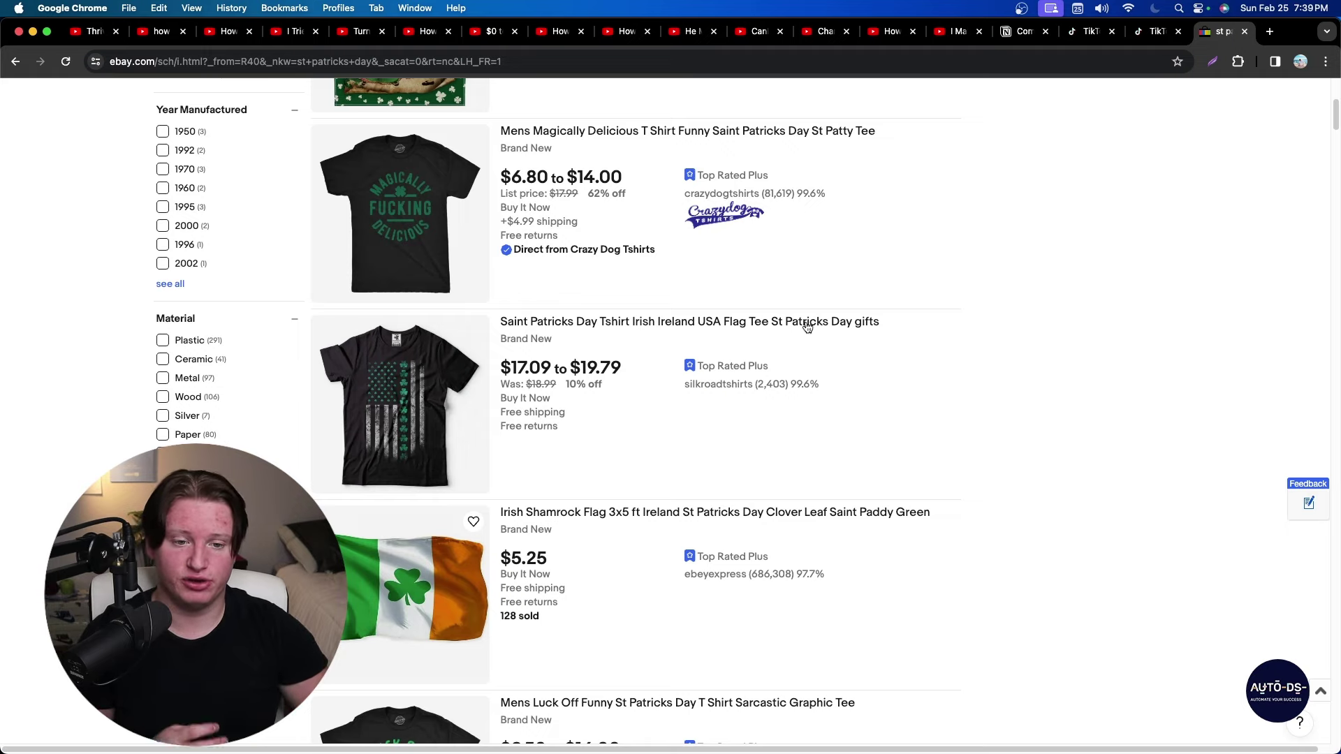
pyautogui.scroll(5, 908, 419)
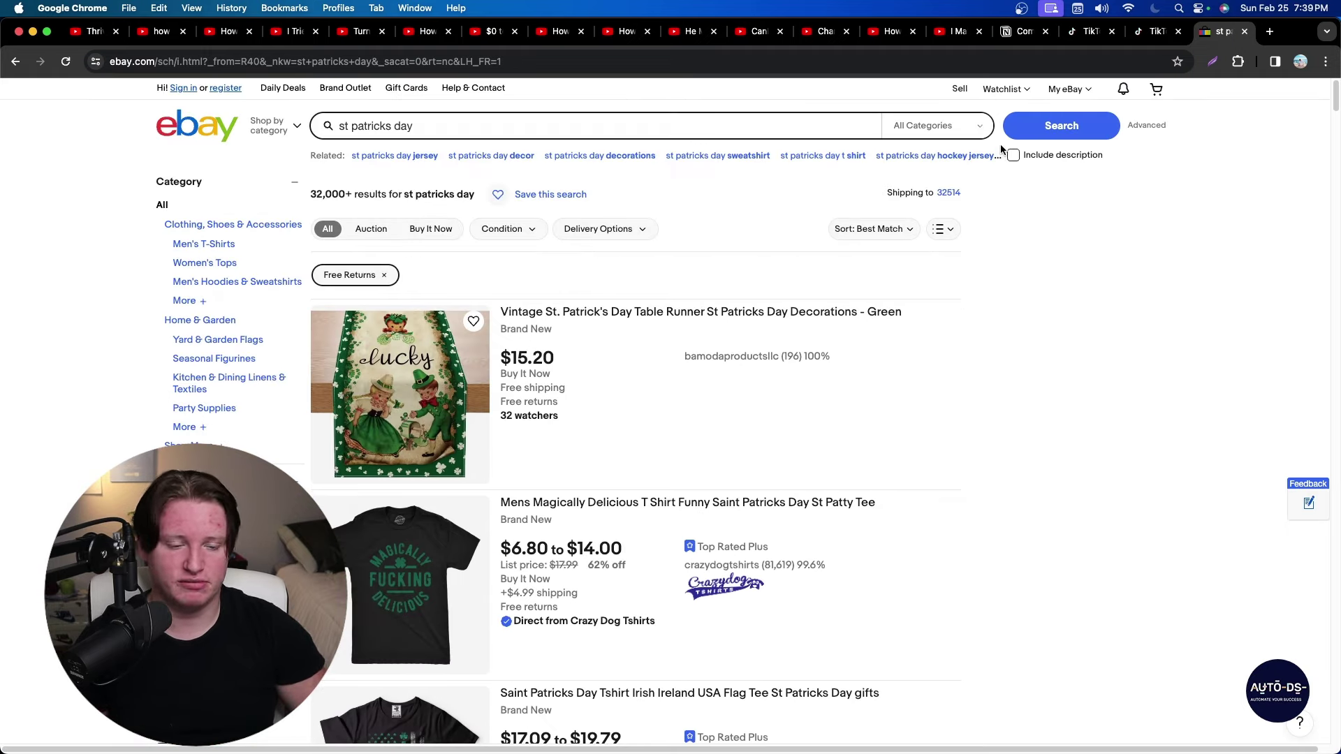
# Return to the eBay home page and look through its trending products and Today's Deals.
pyautogui.click(203, 136)
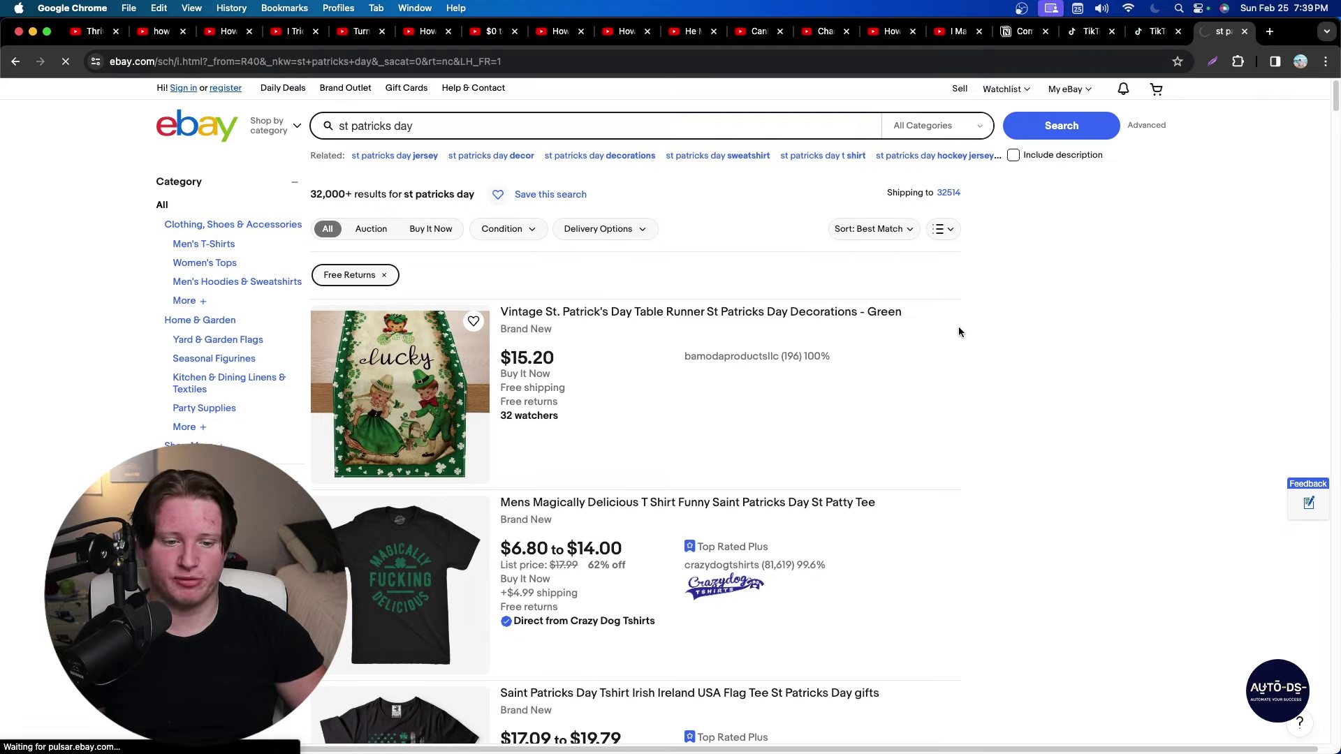
pyautogui.scroll(-5, 266, 419)
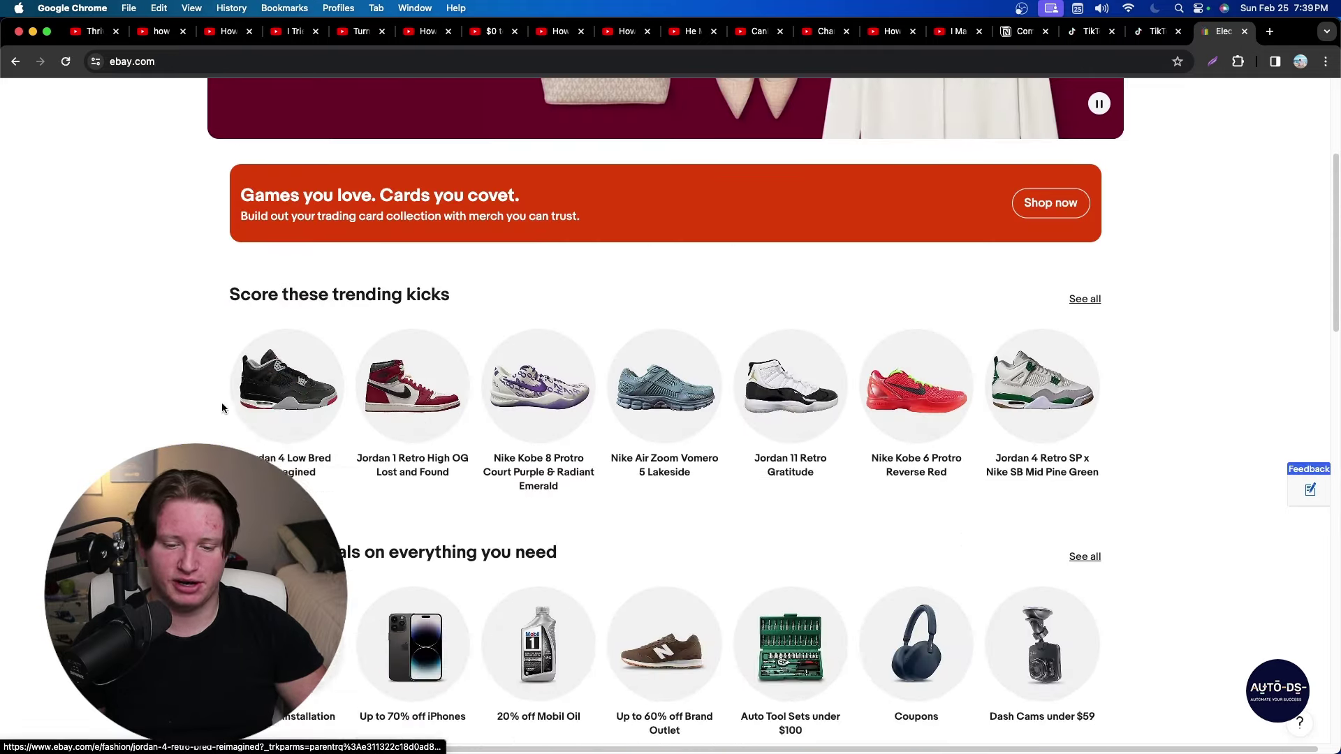
pyautogui.scroll(-4, 221, 403)
pyautogui.scroll(-5, 206, 408)
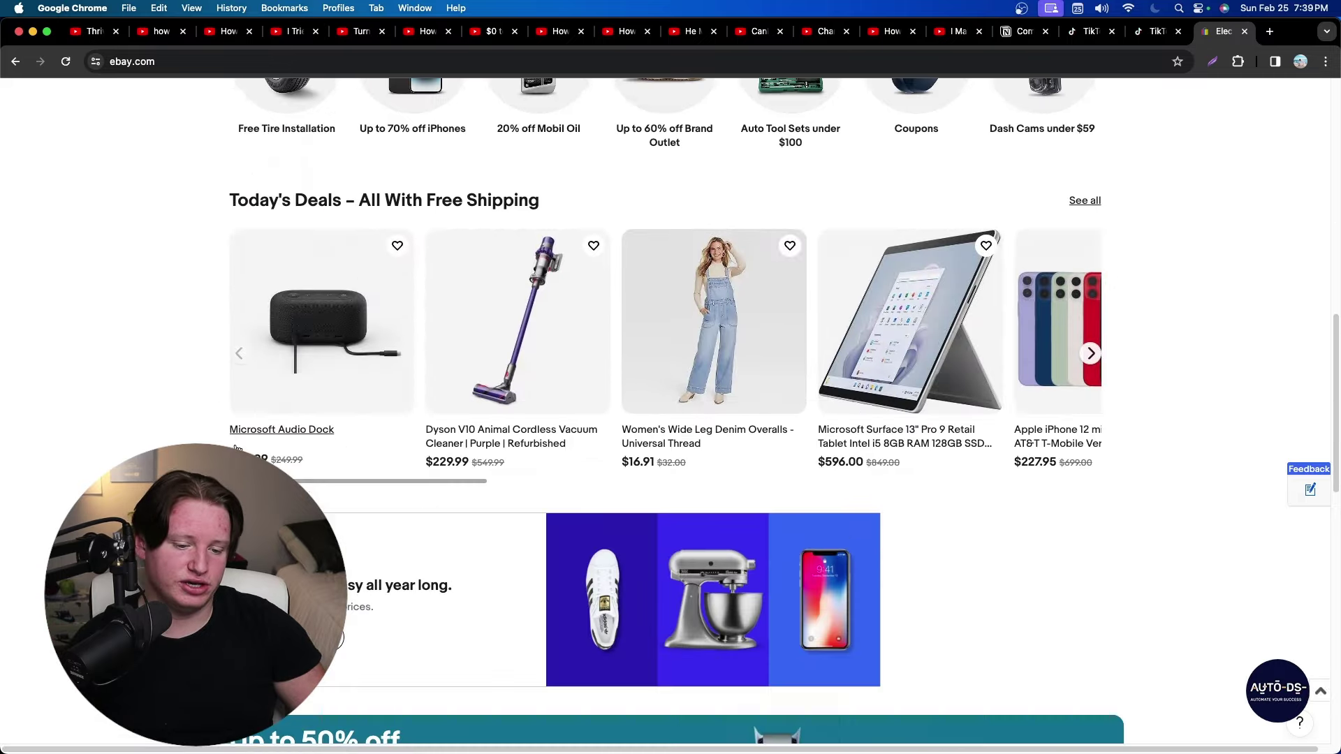
pyautogui.scroll(-10, 236, 449)
pyautogui.scroll(12, 852, 597)
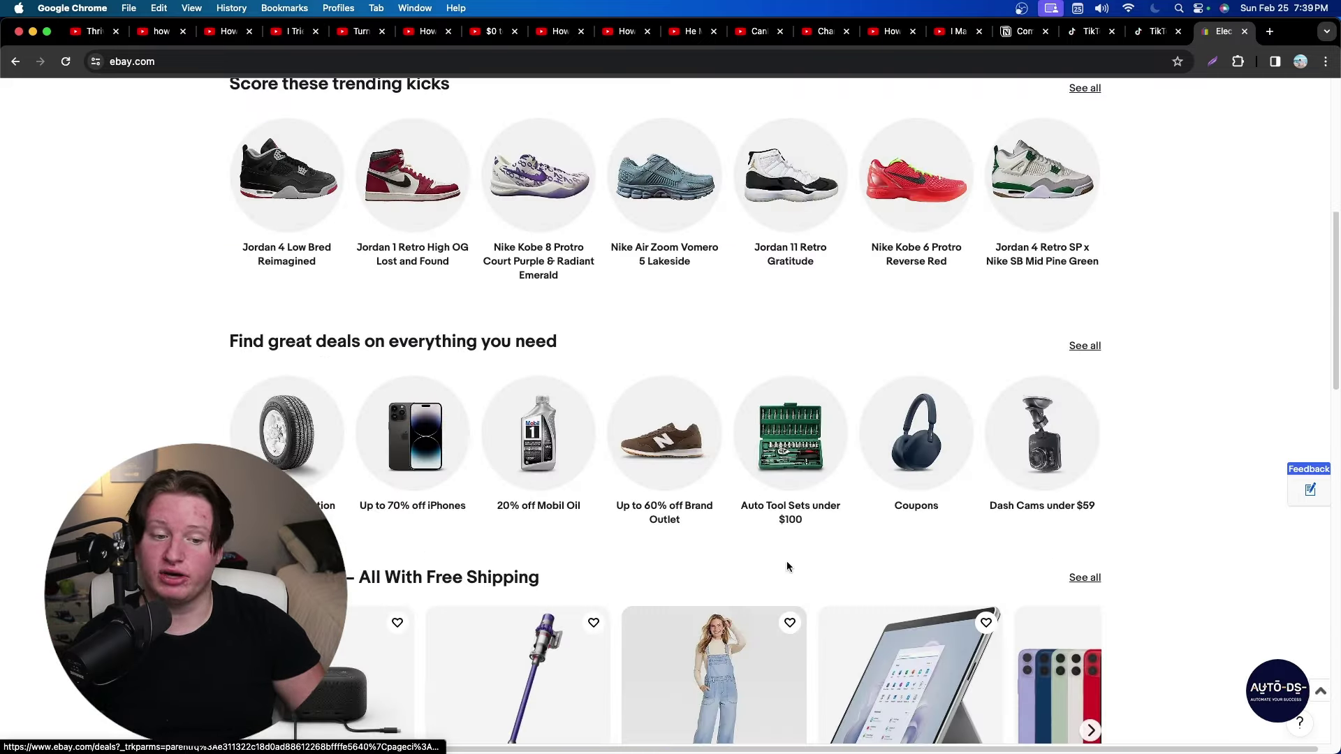
pyautogui.scroll(10, 787, 561)
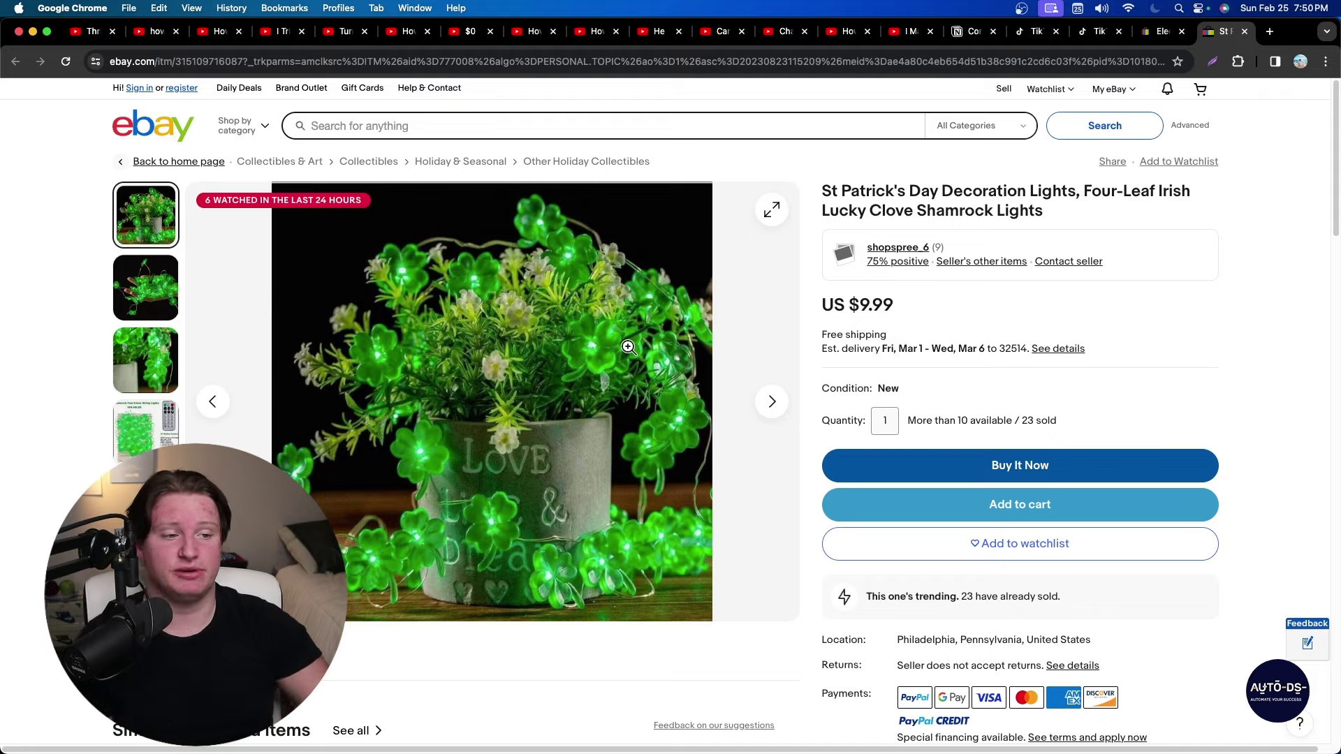
# Close the eBay home page and switch to the Add new product form in TikTok Seller Center.
pyautogui.click(1150, 35)
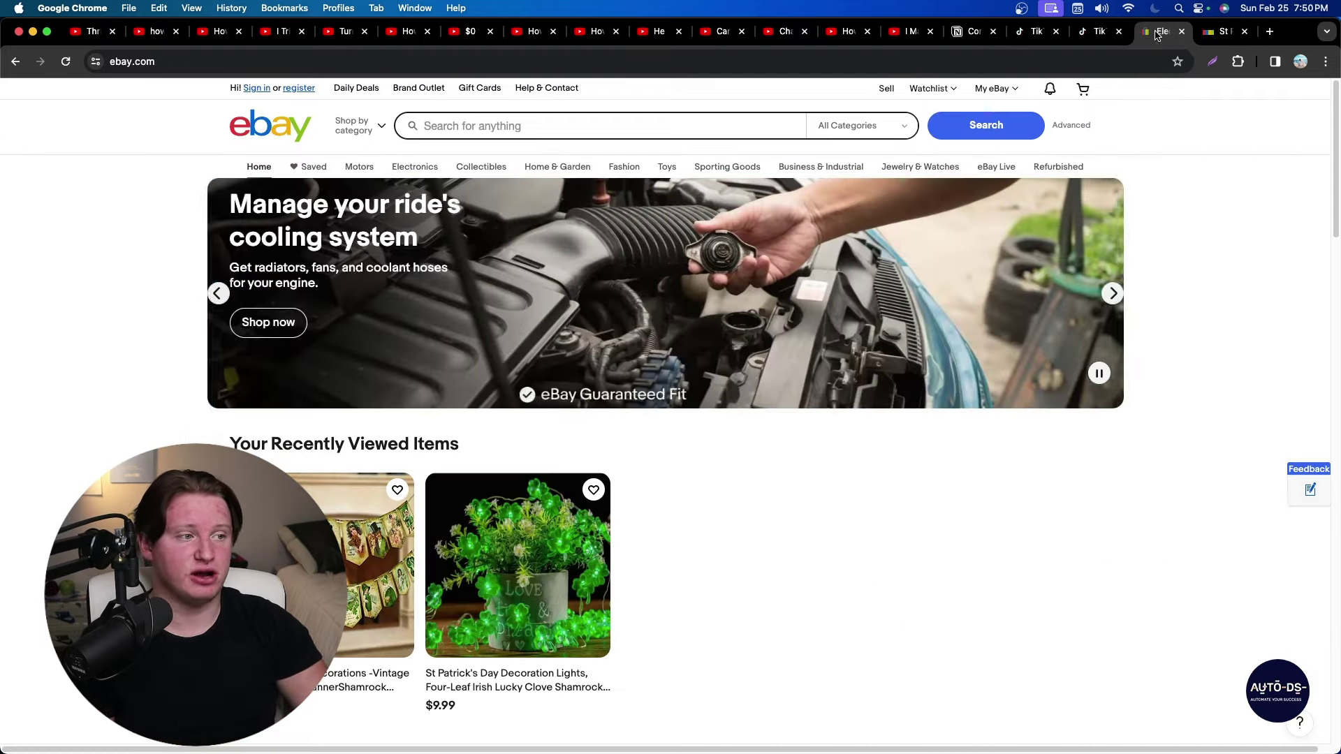
pyautogui.press('super+w')
pyautogui.click(1148, 39)
pyautogui.click(662, 329)
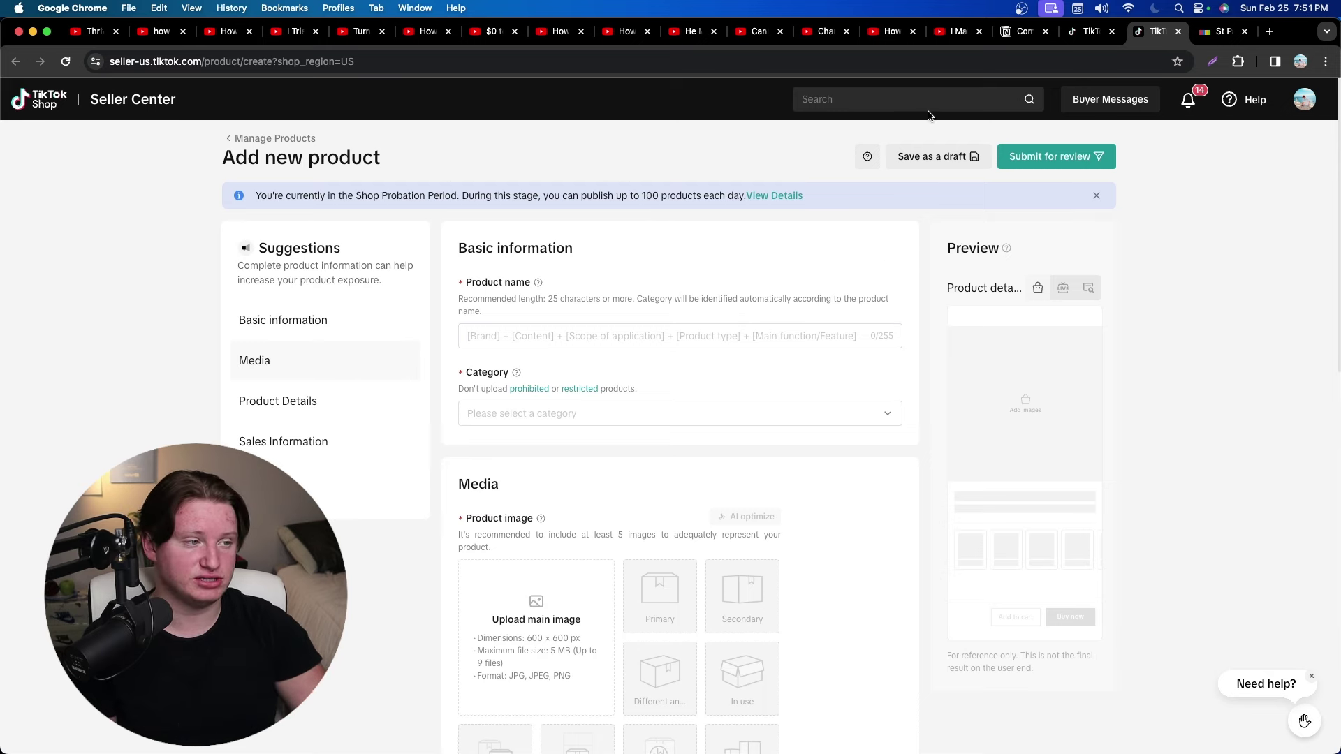
# Copy the eBay listing's title "St Patrick's Day Decoration Lights, Four-Leaf Irish Lucky Clove Shamrock Lights" into the product name of the TikTok Shop form.
pyautogui.click(1216, 33)
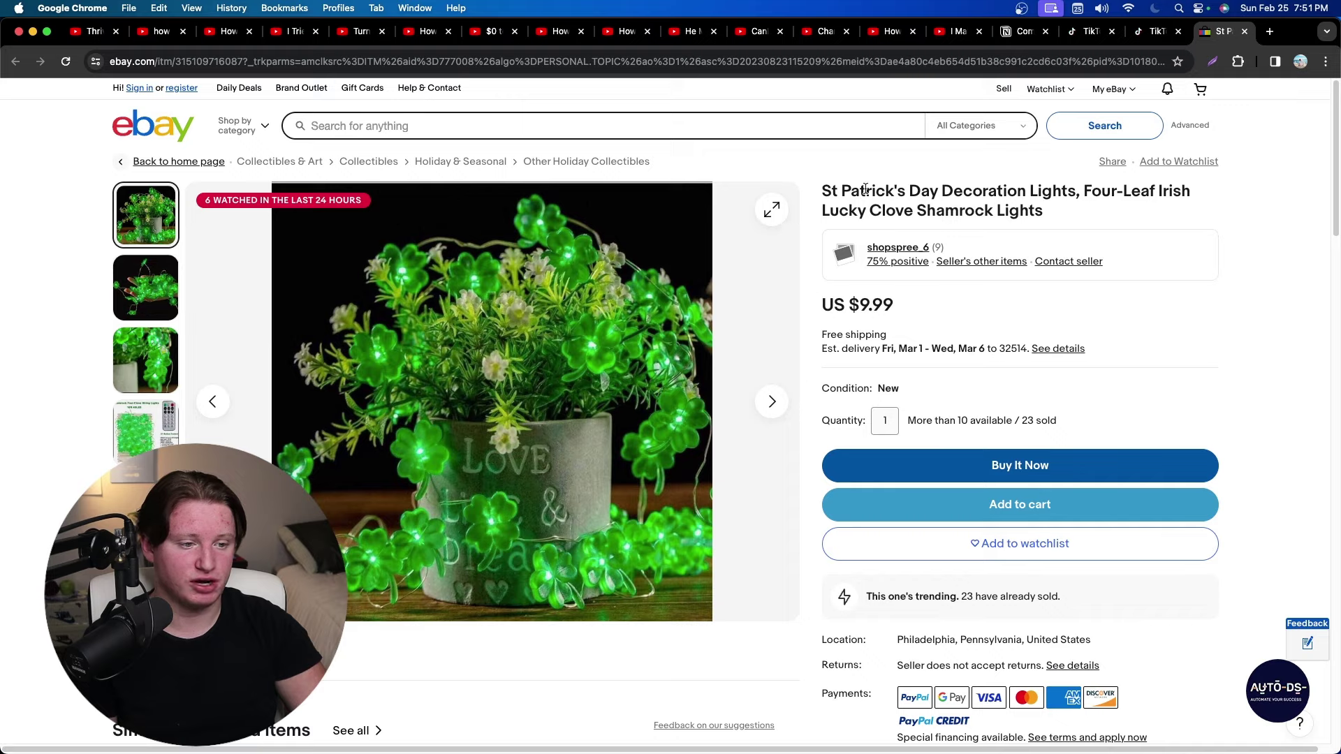
pyautogui.tripleClick(987, 192)
pyautogui.press('super+c')
pyautogui.click(1158, 31)
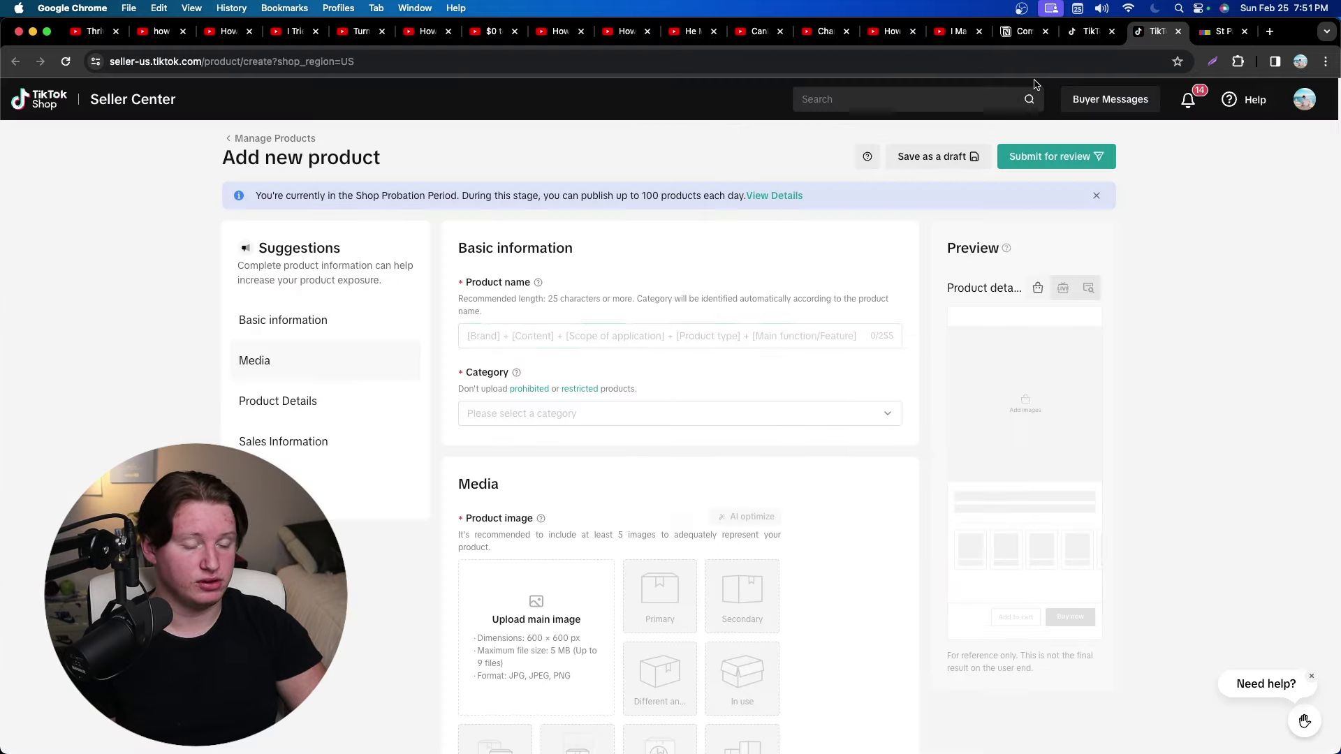
pyautogui.click(530, 336)
pyautogui.press('super+v')
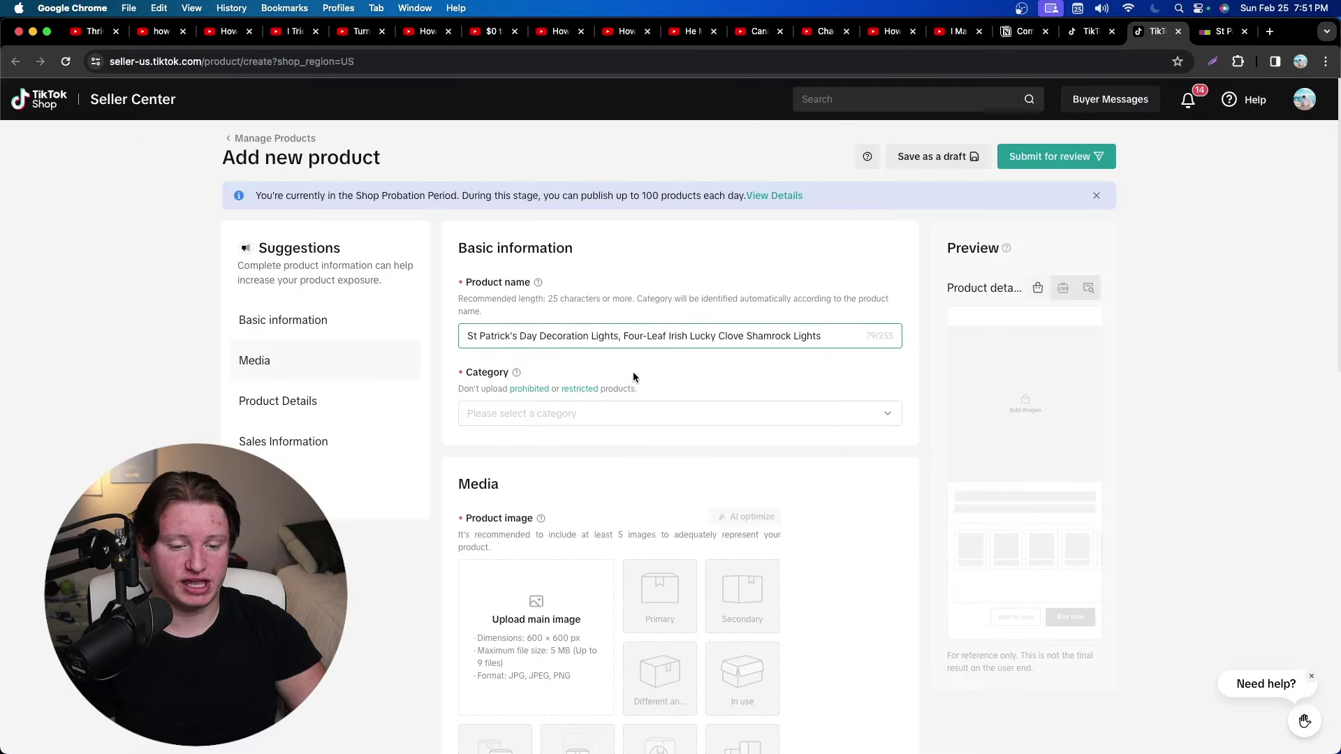
# Keep the suggested Festive Decorations category and set the product's brand to No brand.
pyautogui.click(570, 412)
pyautogui.scroll(-5, 593, 380)
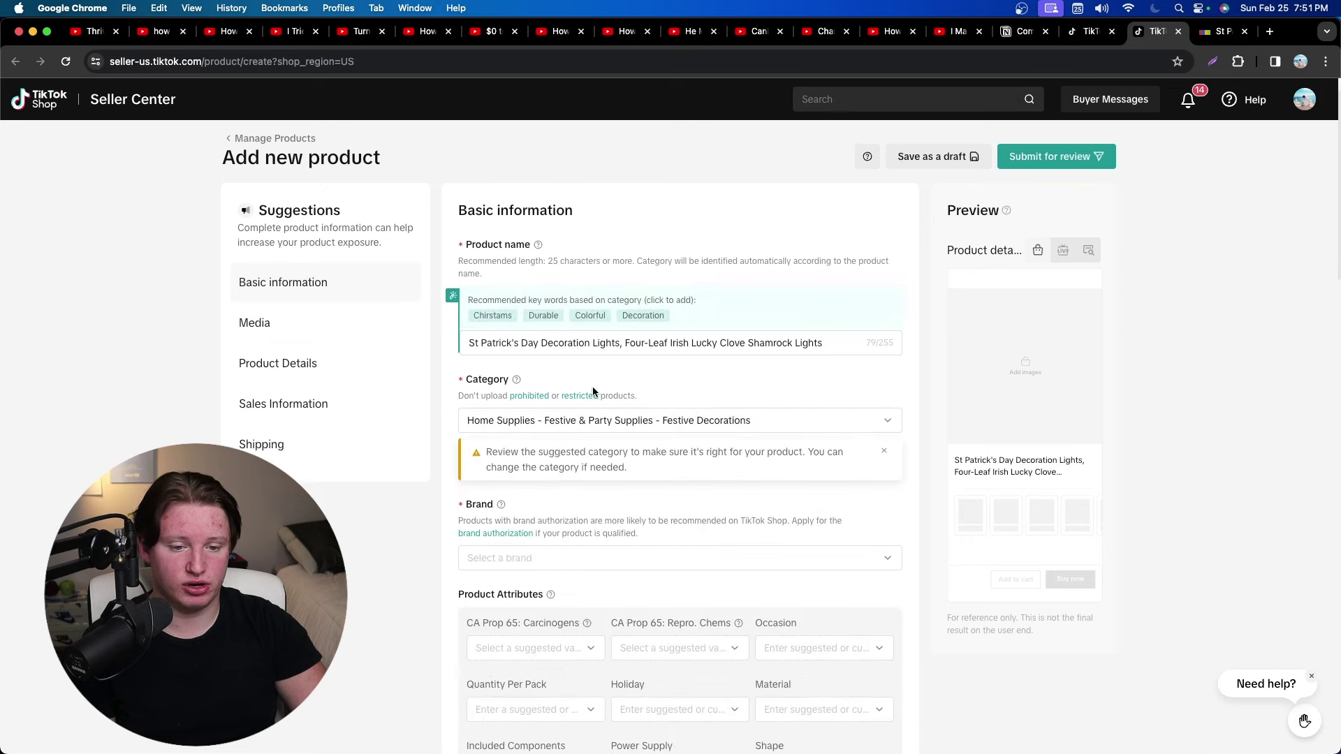
pyautogui.scroll(-1, 599, 383)
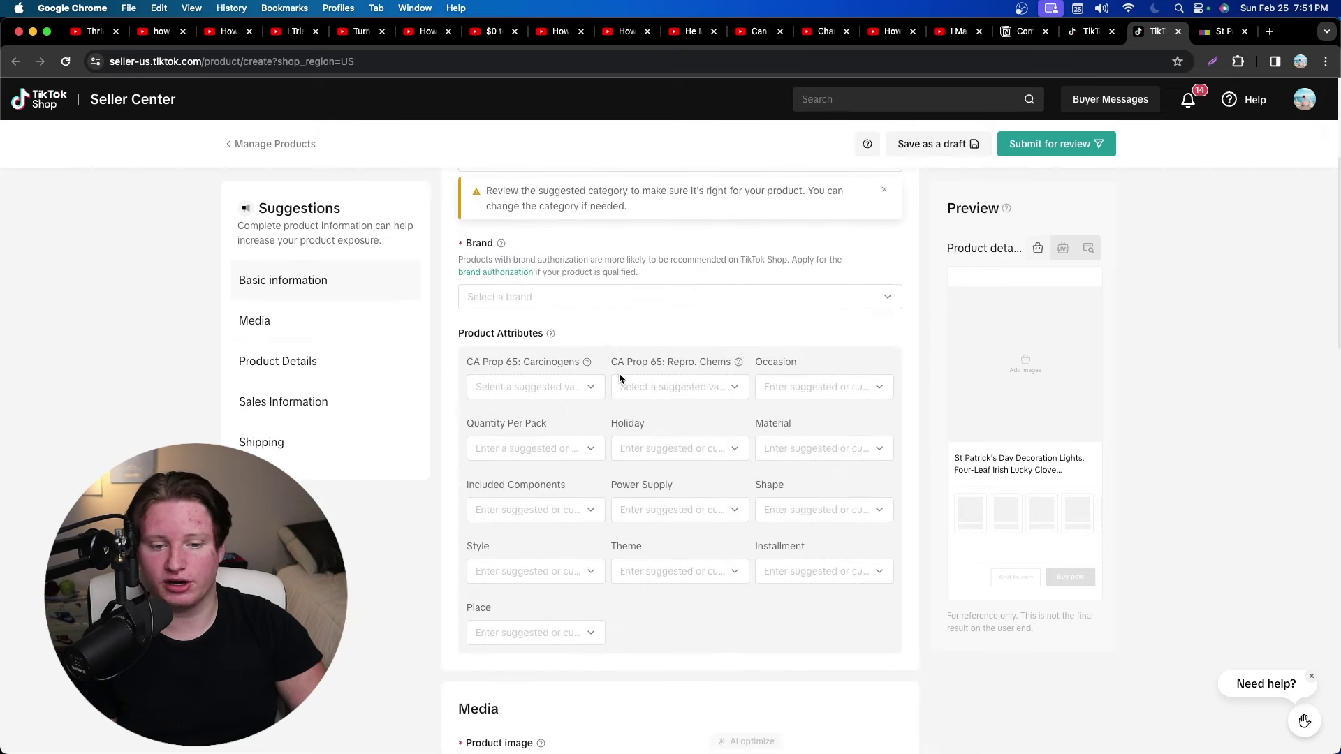
pyautogui.click(635, 299)
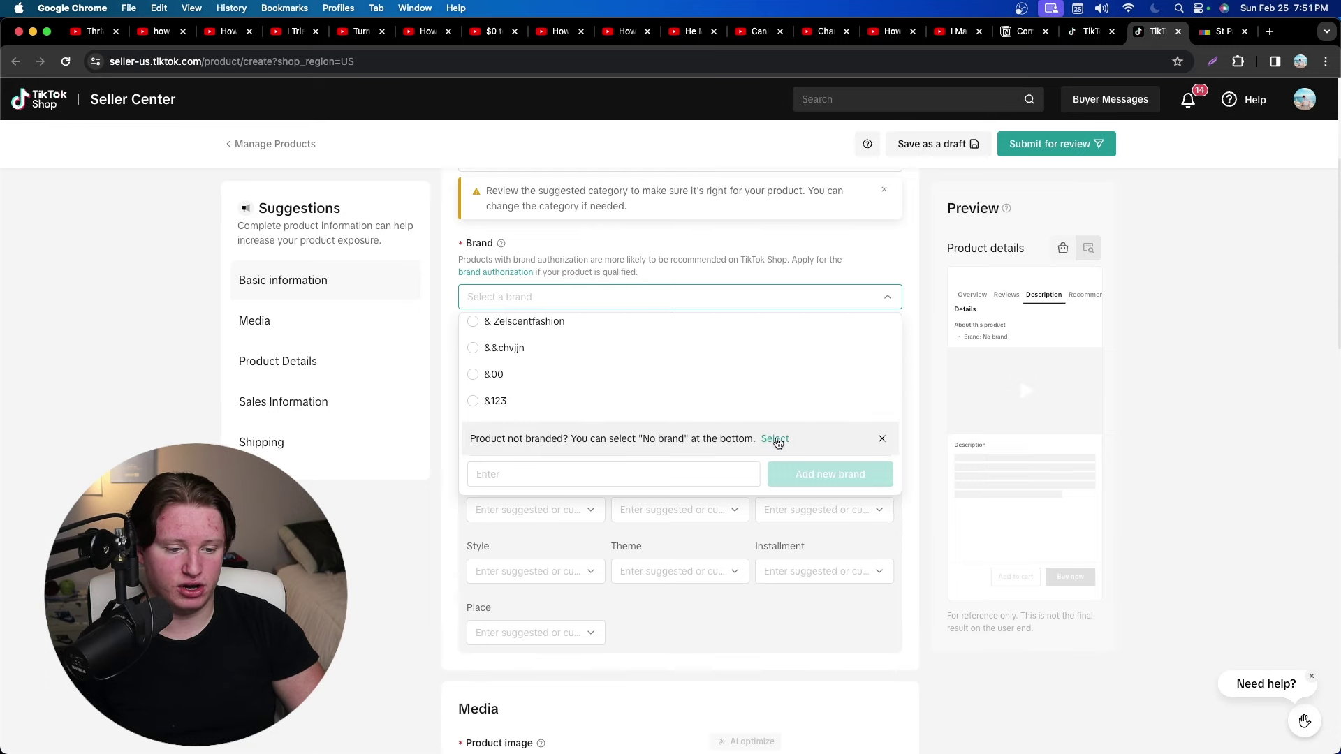
pyautogui.click(776, 441)
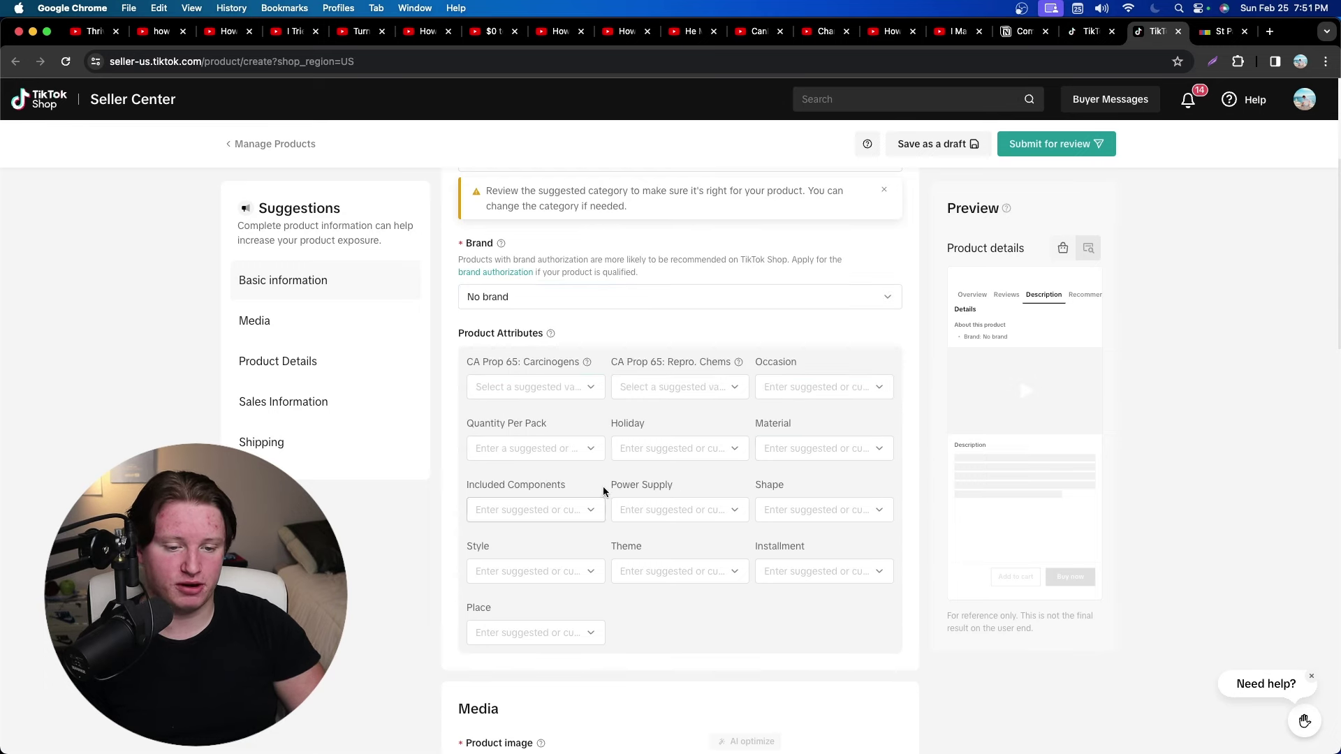
# Examine the form's product image requirements and the photos in the eBay listing for the shamrock lights.
pyautogui.scroll(-1, 698, 419)
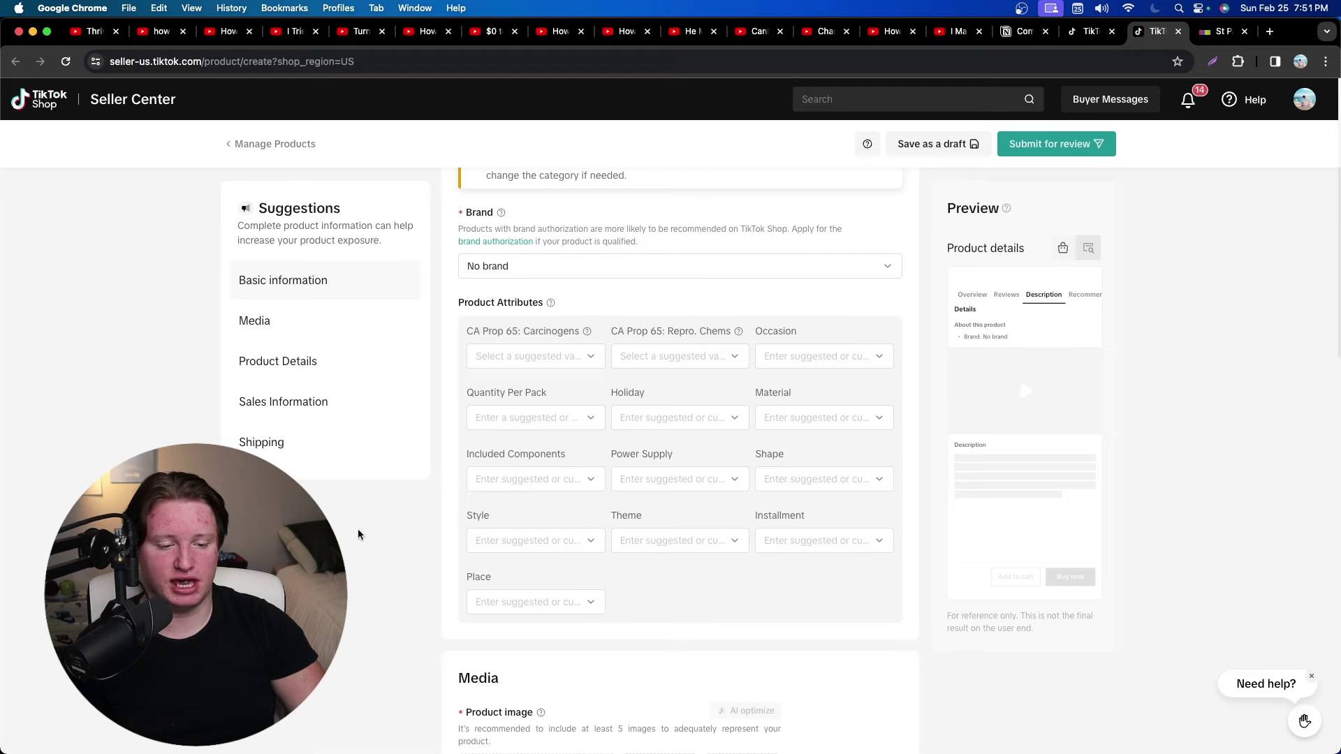
pyautogui.scroll(-5, 520, 403)
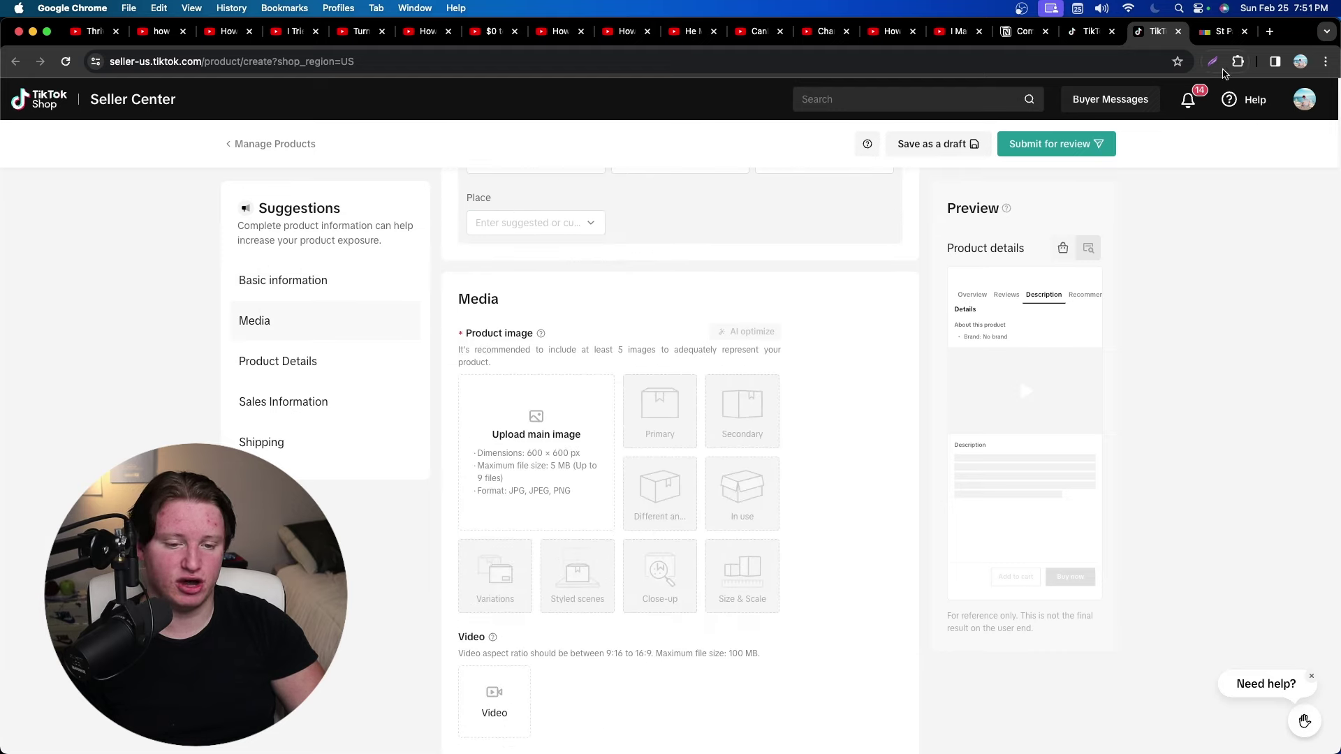
pyautogui.click(1223, 31)
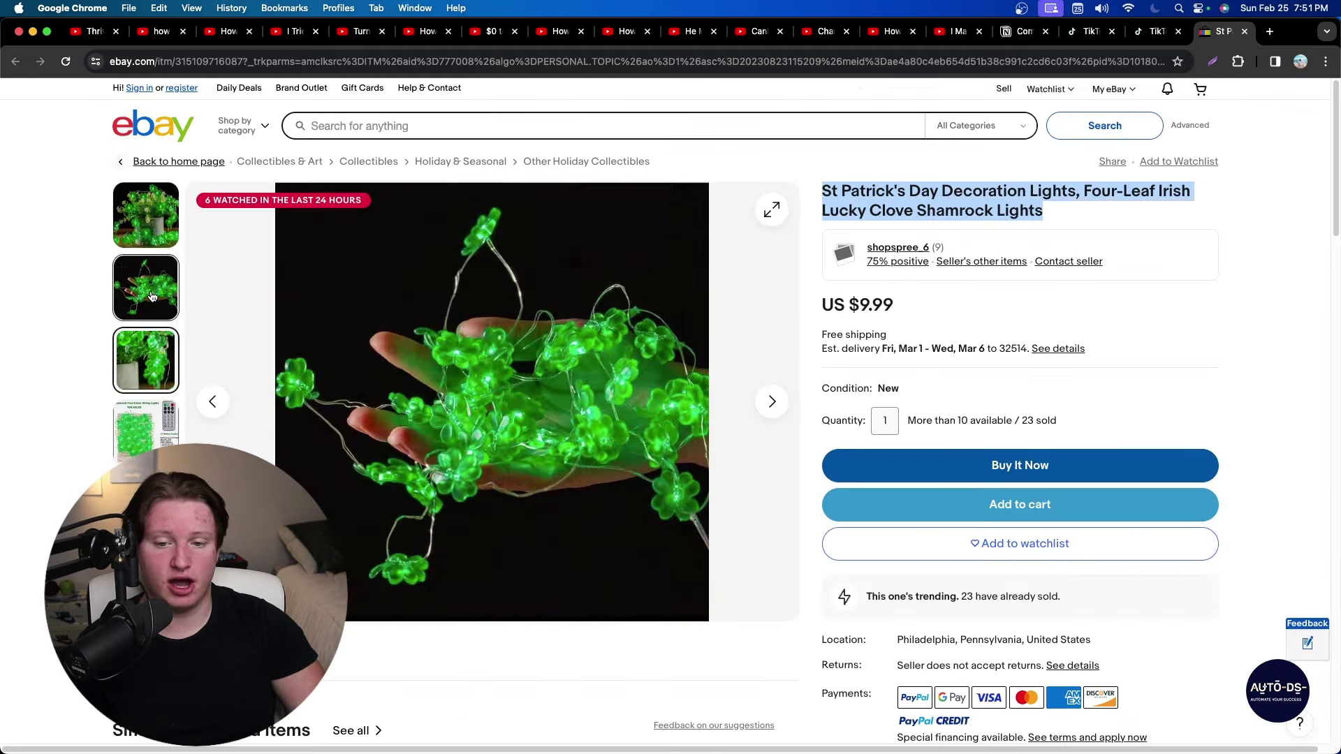
pyautogui.moveTo(167, 434)
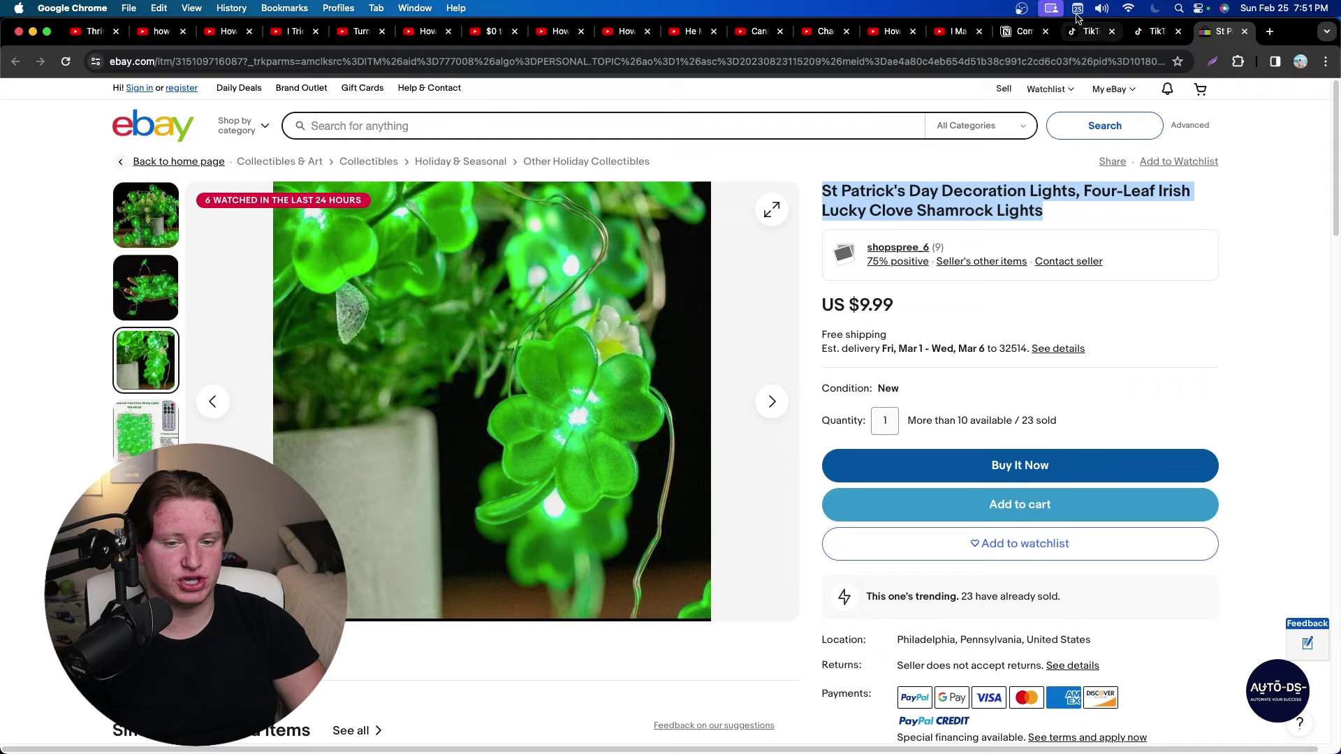
pyautogui.click(1152, 31)
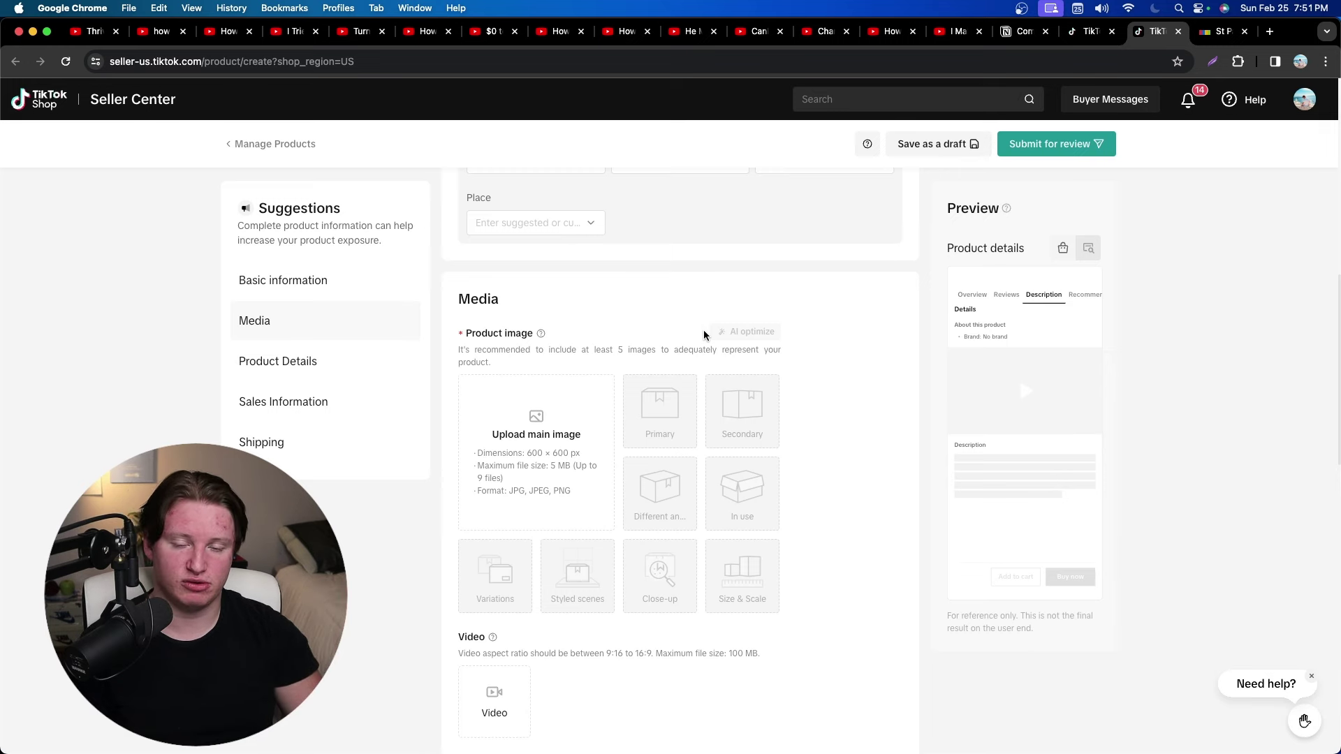
# Copy the seller's item description from the eBay listing into the product description of the TikTok Shop form.
pyautogui.scroll(-7, 706, 343)
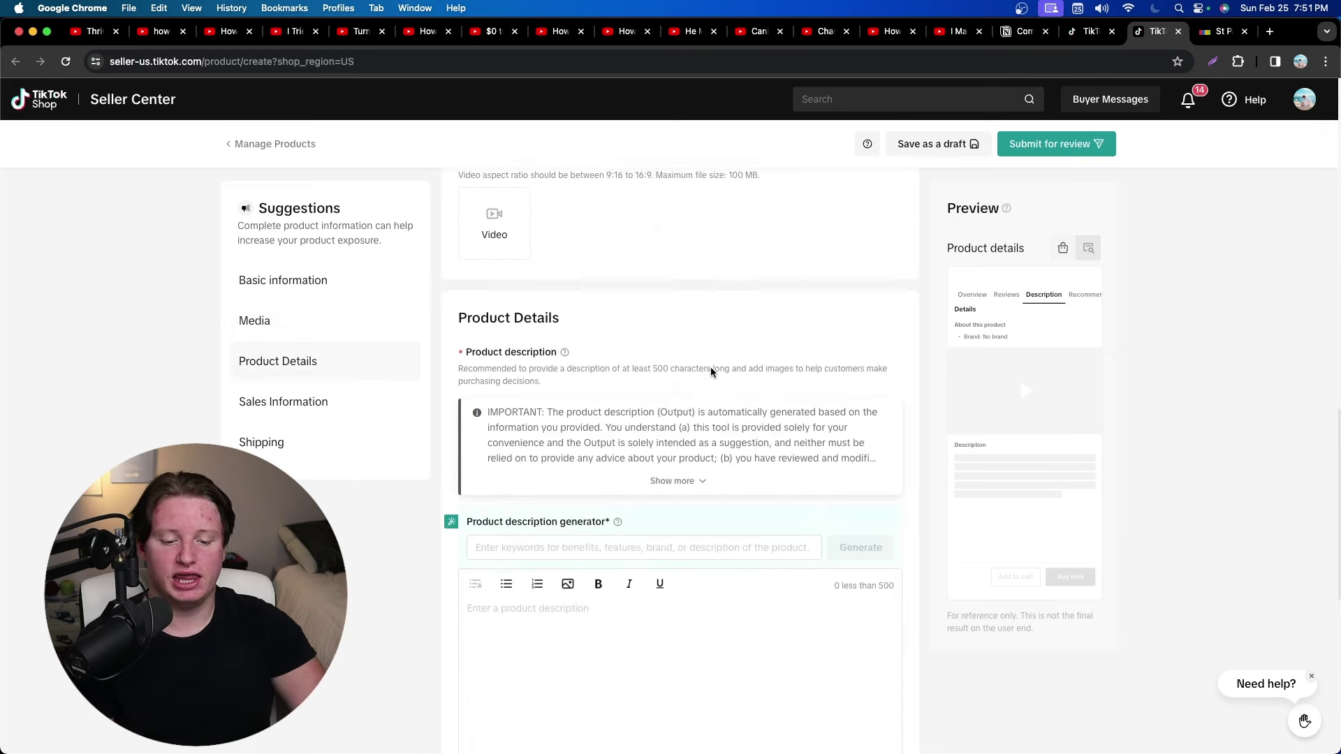
pyautogui.scroll(-3, 733, 360)
pyautogui.hotkey('ctrl', 'Tab')
pyautogui.scroll(-7, 540, 398)
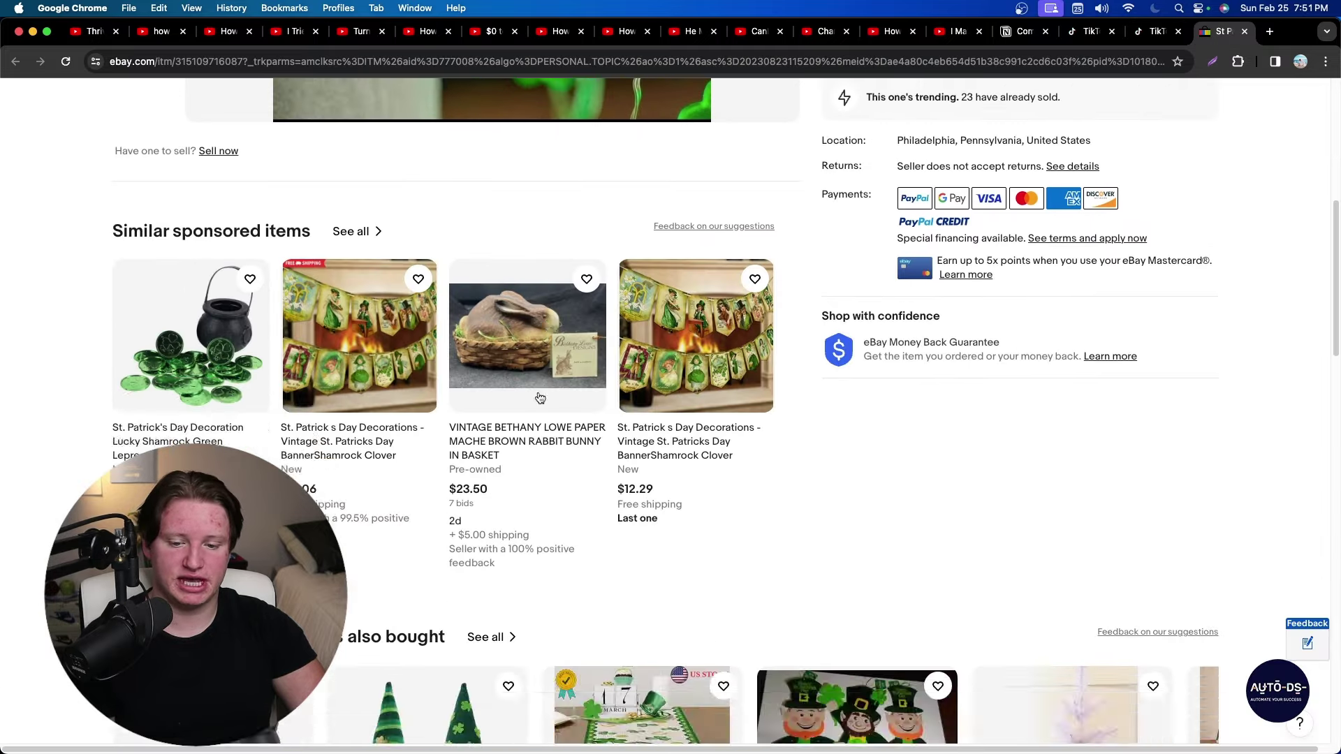
pyautogui.scroll(-12, 540, 398)
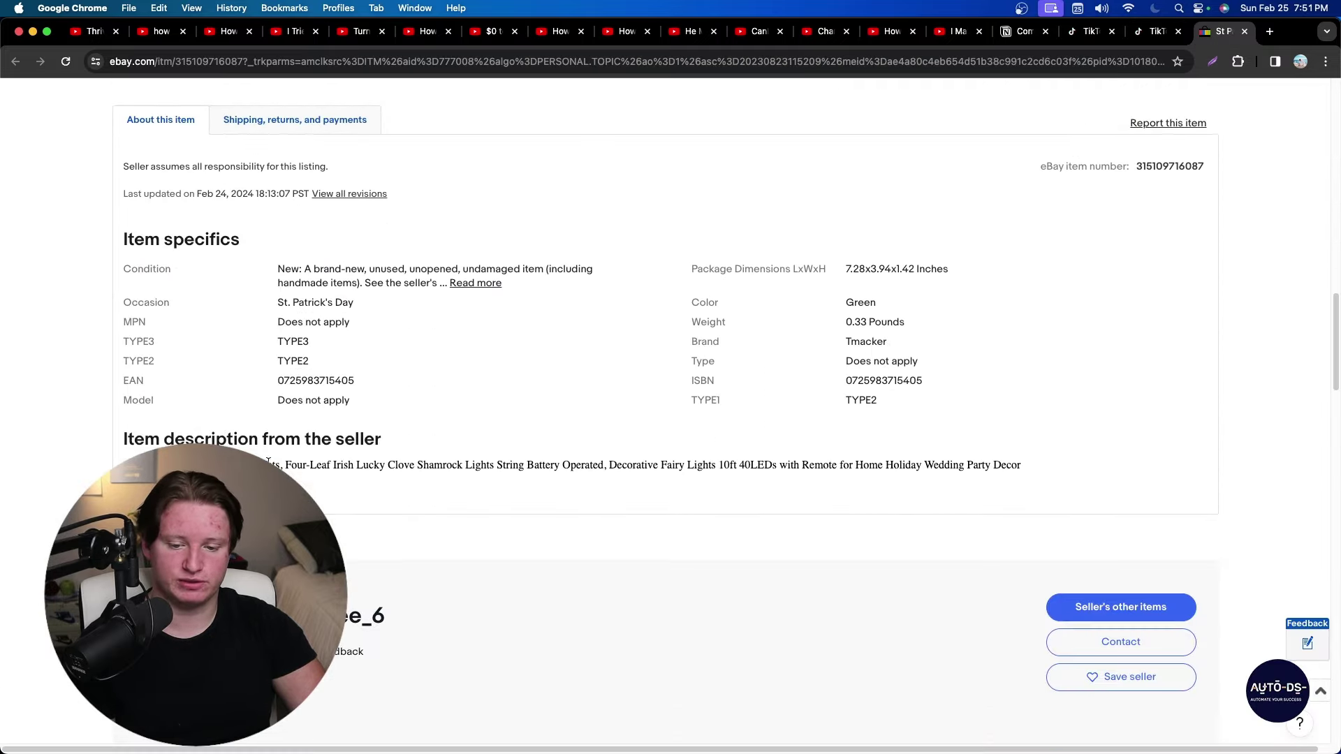
pyautogui.tripleClick(269, 462)
pyautogui.press('super+c')
pyautogui.hotkey('ctrl', 'shift', 'Tab')
pyautogui.click(534, 428)
pyautogui.press('super+v')
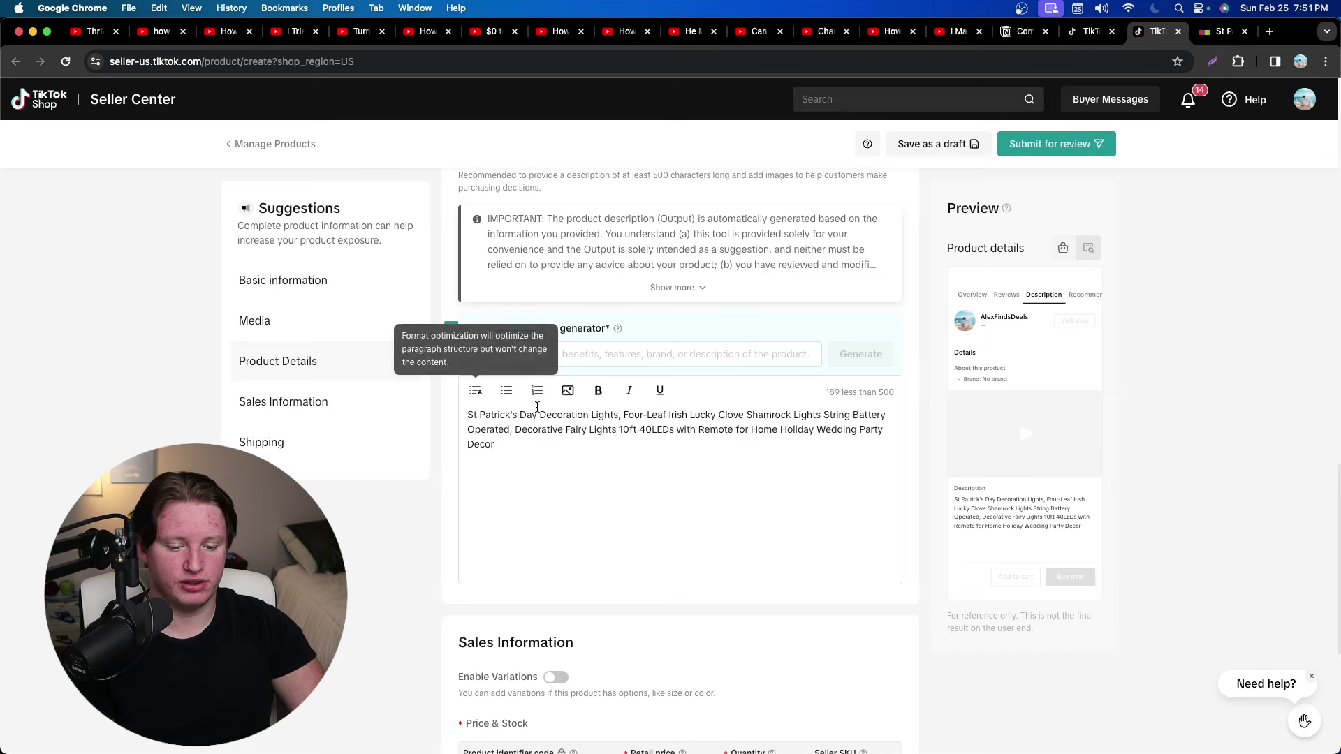
# Set the product's retail price to $24.99 and look over the rest of the product form.
pyautogui.scroll(-5, 536, 410)
pyautogui.click(640, 445)
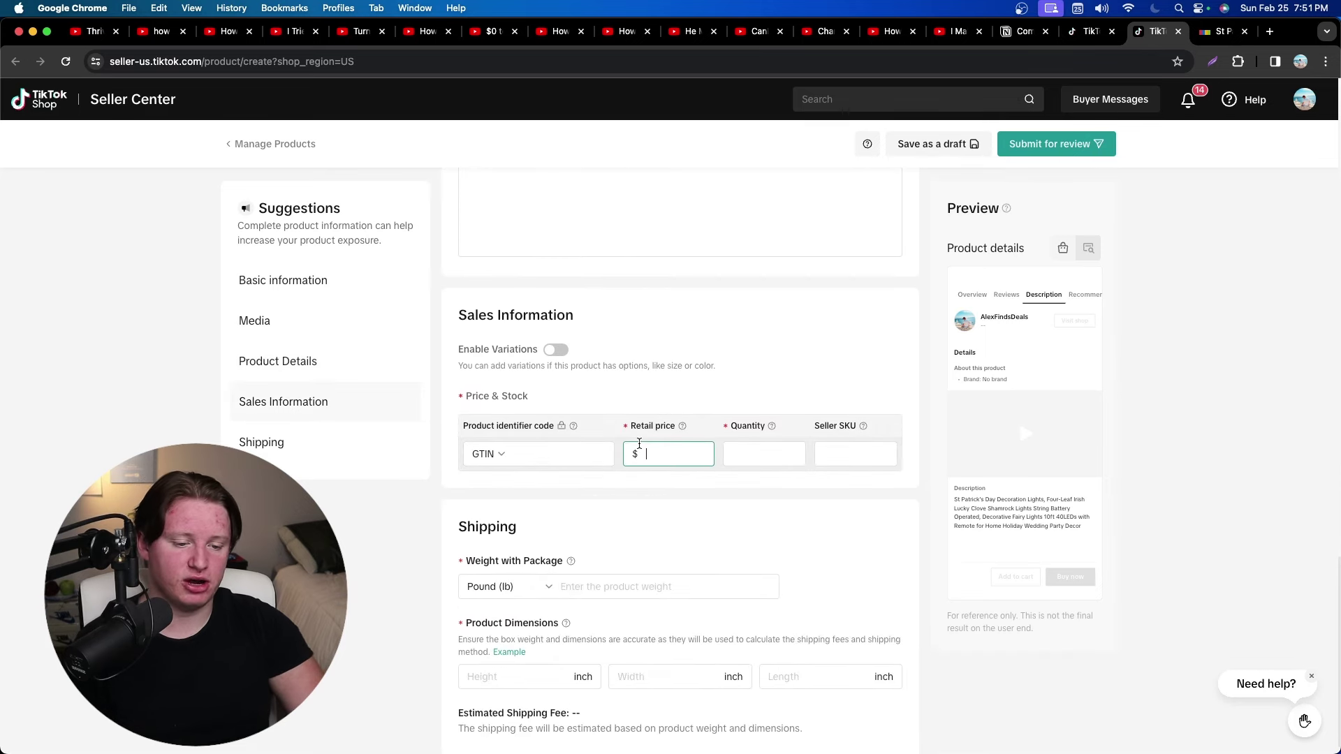
pyautogui.write('29')
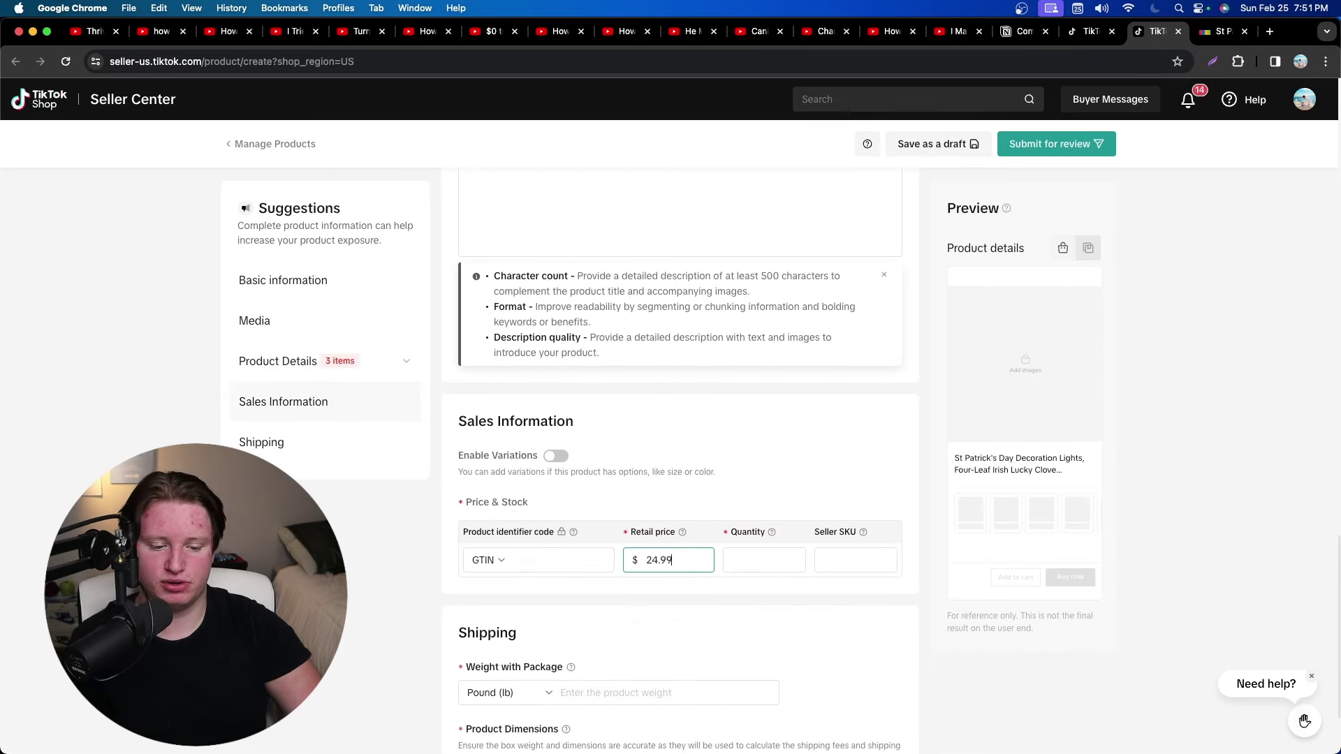
pyautogui.click(772, 390)
pyautogui.scroll(-2, 772, 390)
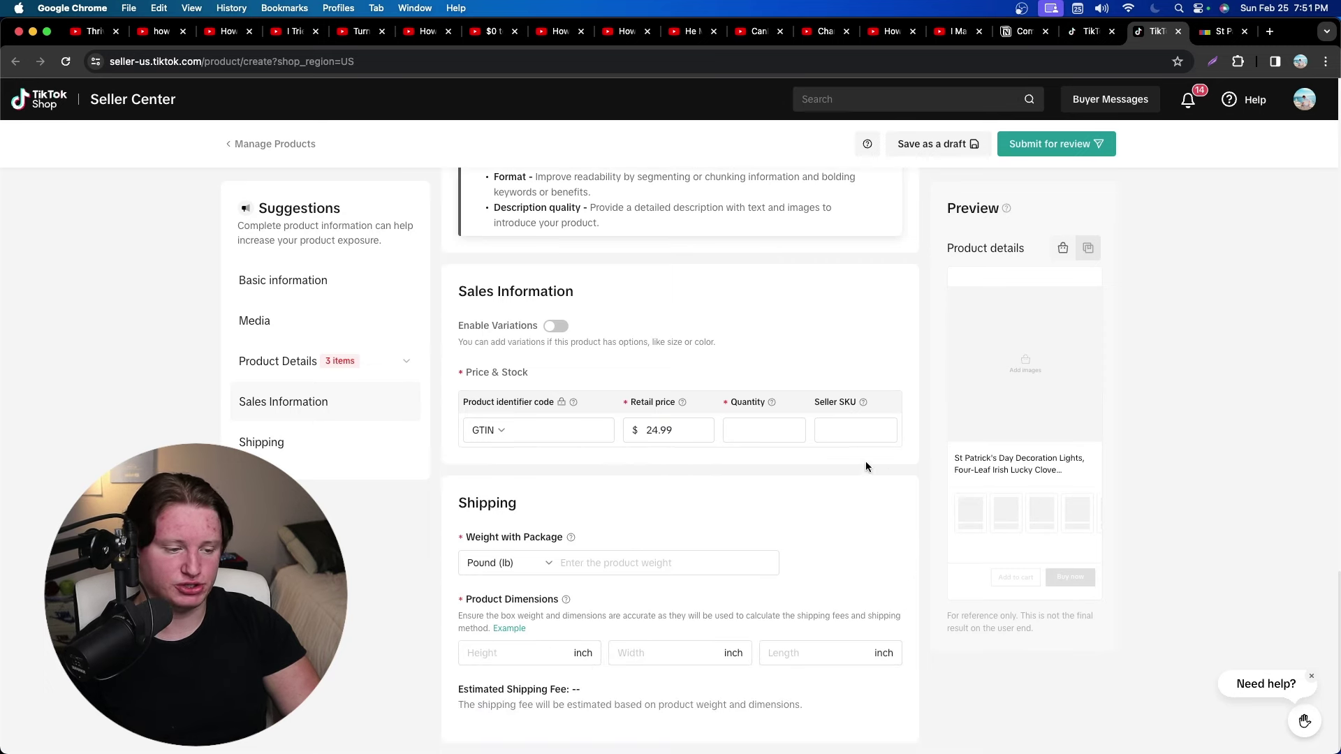
pyautogui.scroll(10, 834, 457)
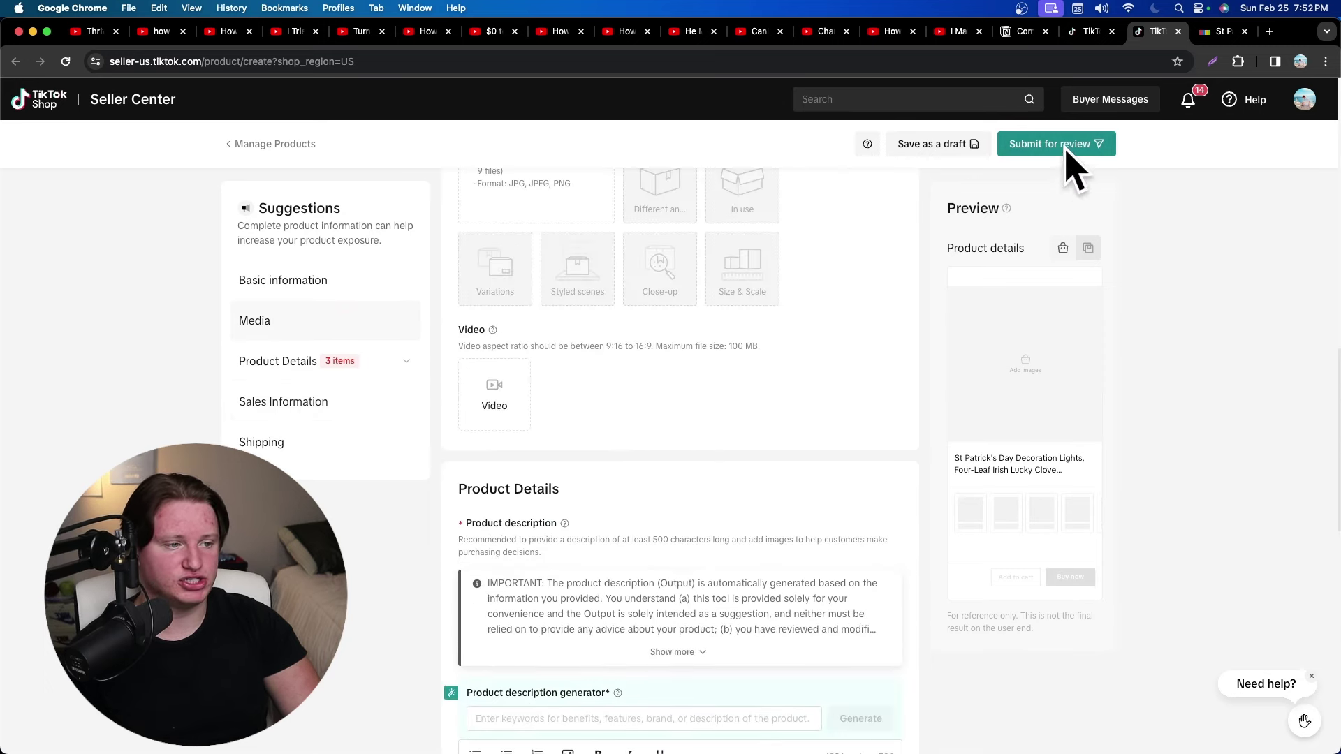
pyautogui.scroll(10, 832, 600)
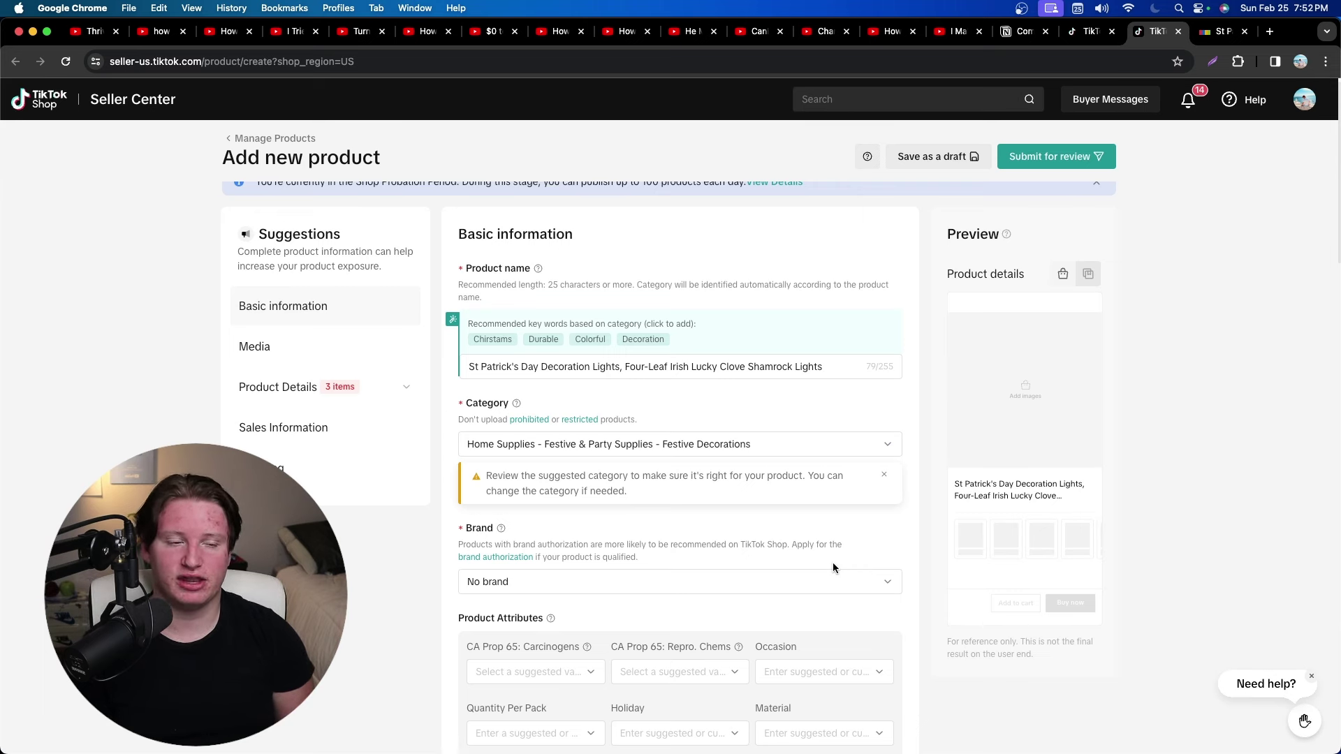
# Leave the eBay listing for the eBay home page and return to the TikTok Shop new product form.
pyautogui.click(1222, 31)
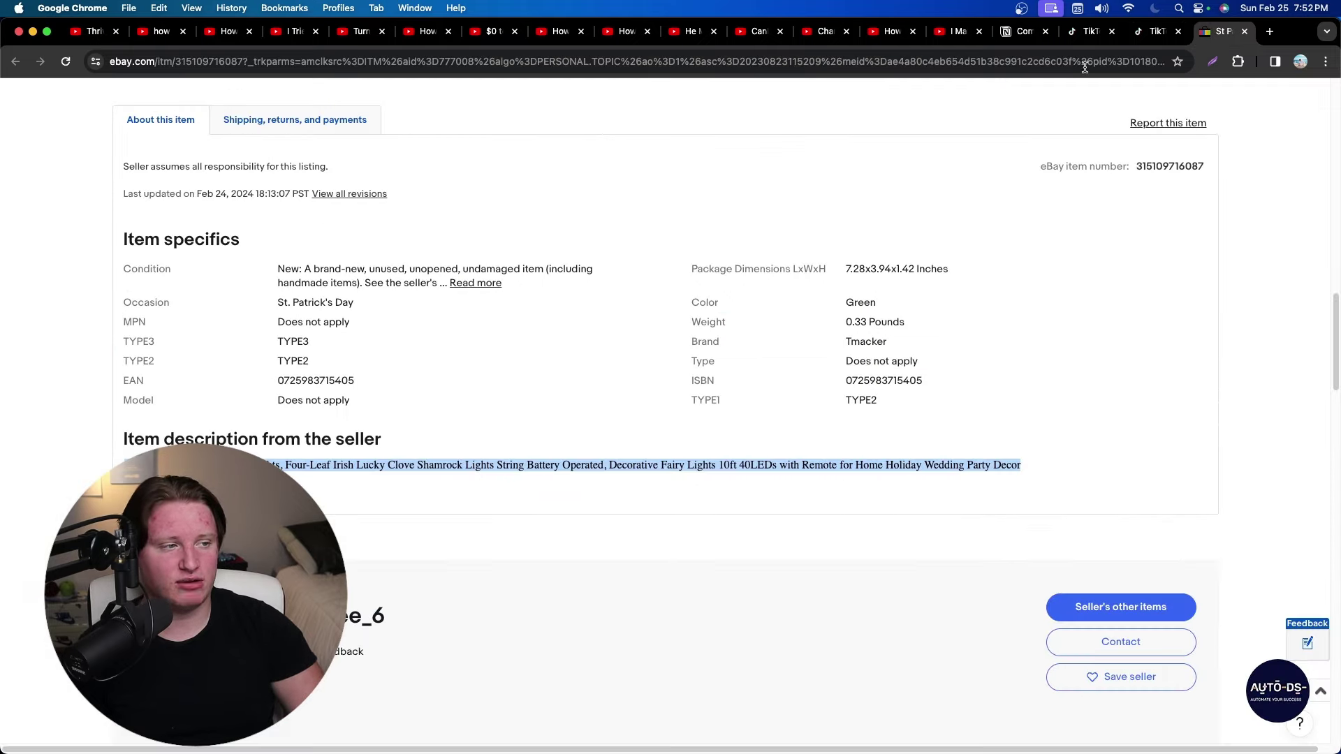
pyautogui.scroll(15, 518, 521)
pyautogui.click(188, 141)
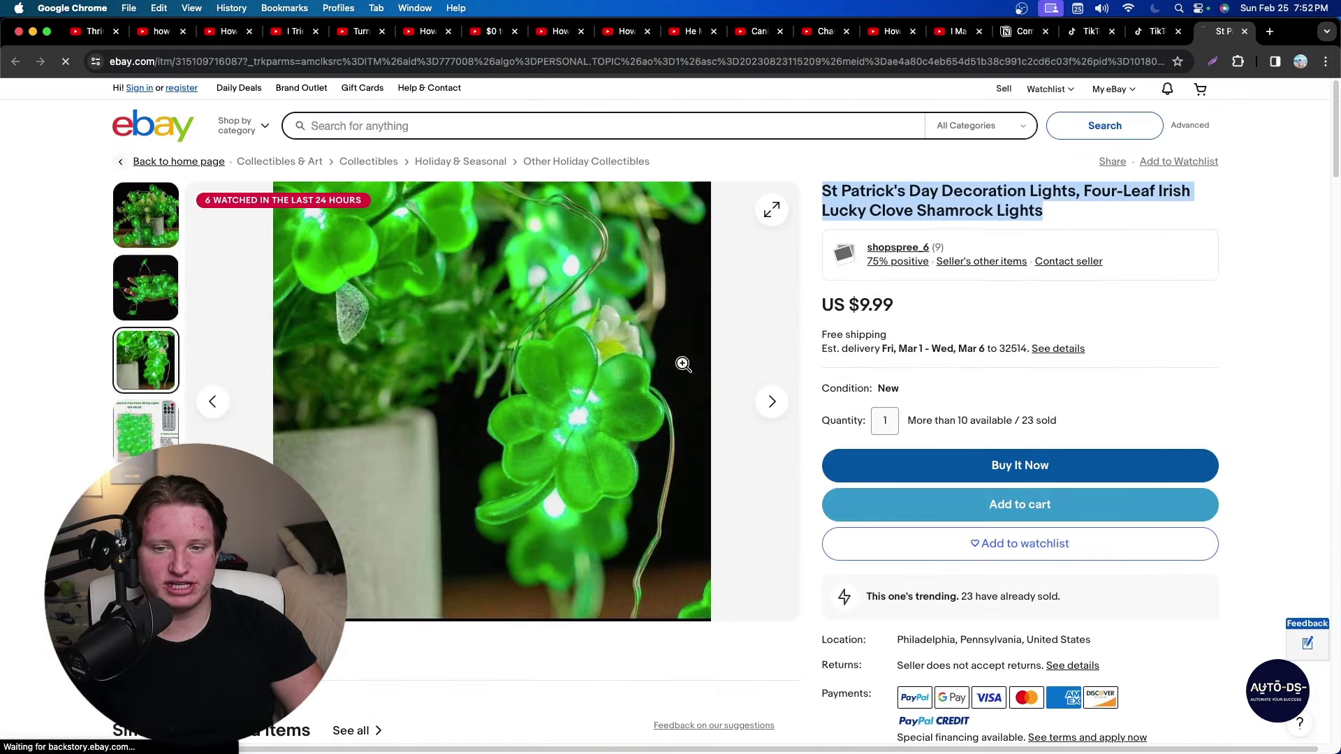
pyautogui.click(1150, 35)
pyautogui.scroll(1, 822, 204)
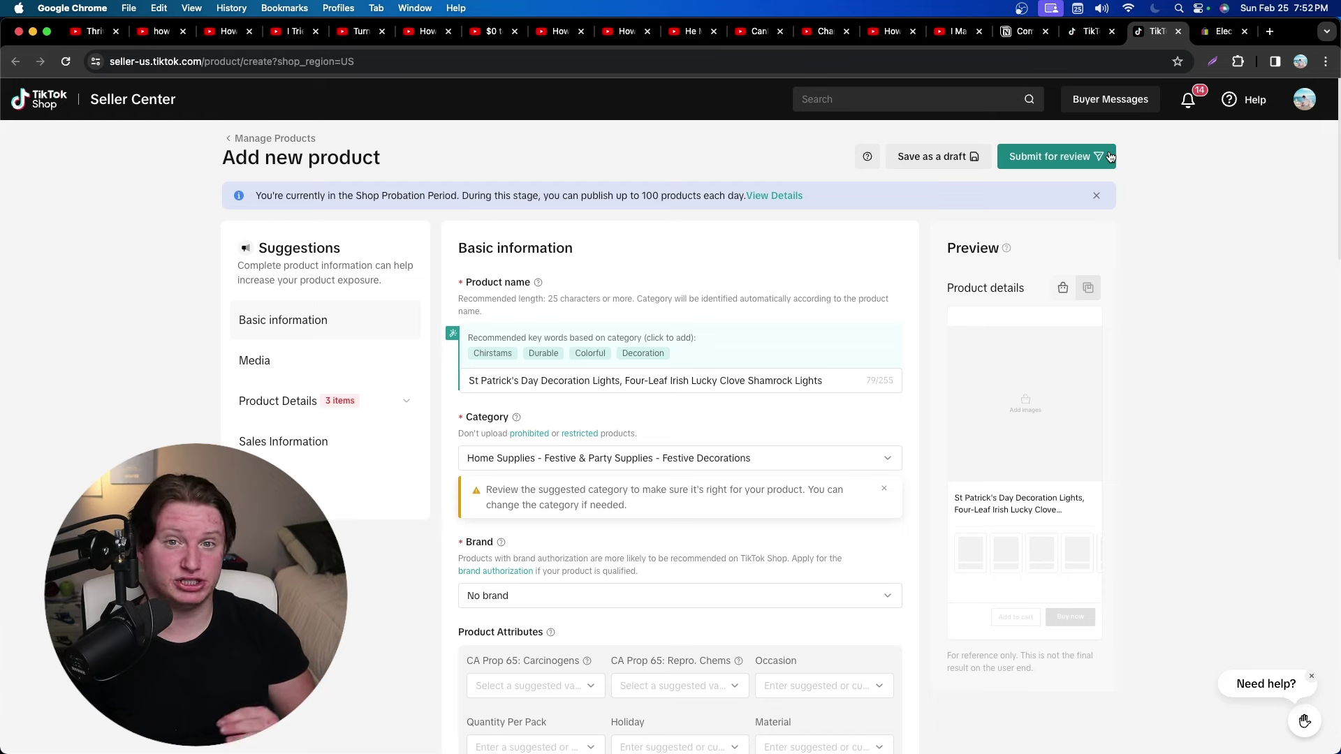
# Switch to the Manage Products page and look over the shop's product list.
pyautogui.click(1089, 31)
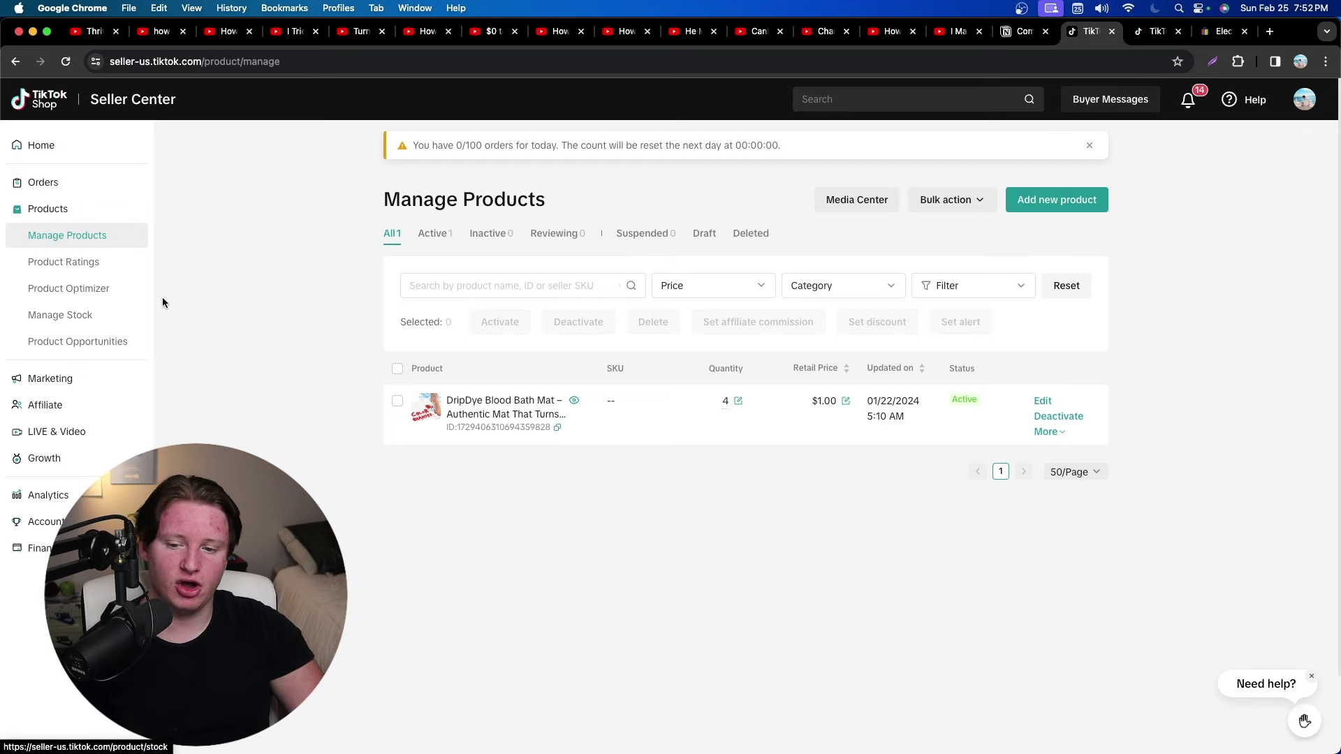
pyautogui.scroll(-1, 112, 349)
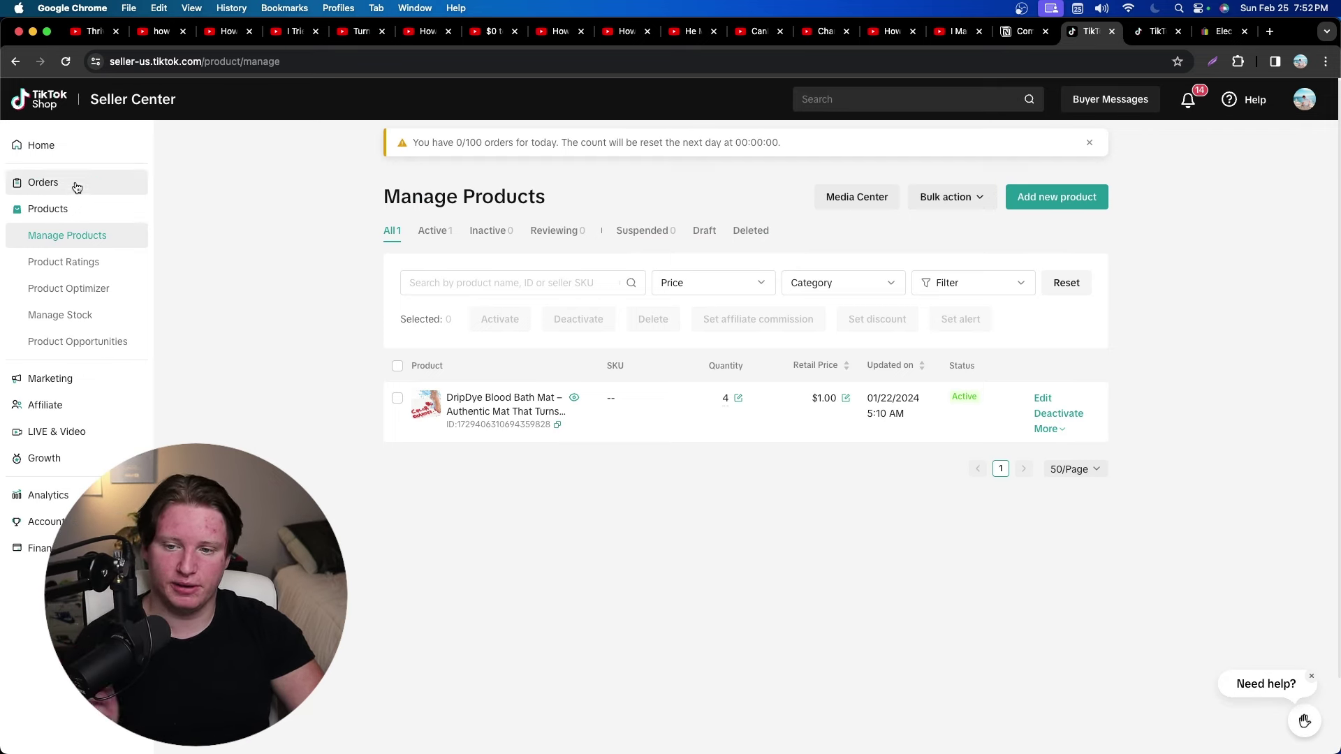
pyautogui.scroll(-1, 112, 340)
pyautogui.scroll(-1, 105, 350)
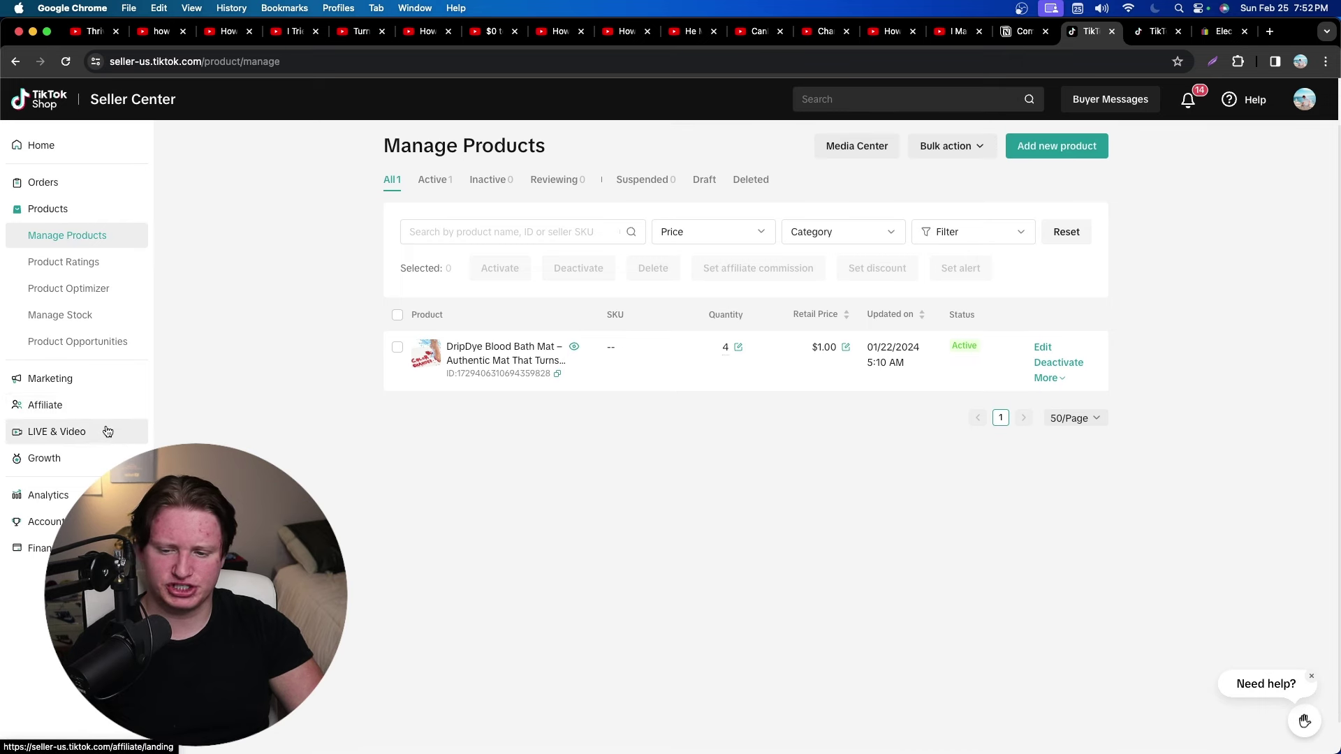
# Open the Seller Center home page and examine the notice about the shop's daily order limit.
pyautogui.click(70, 148)
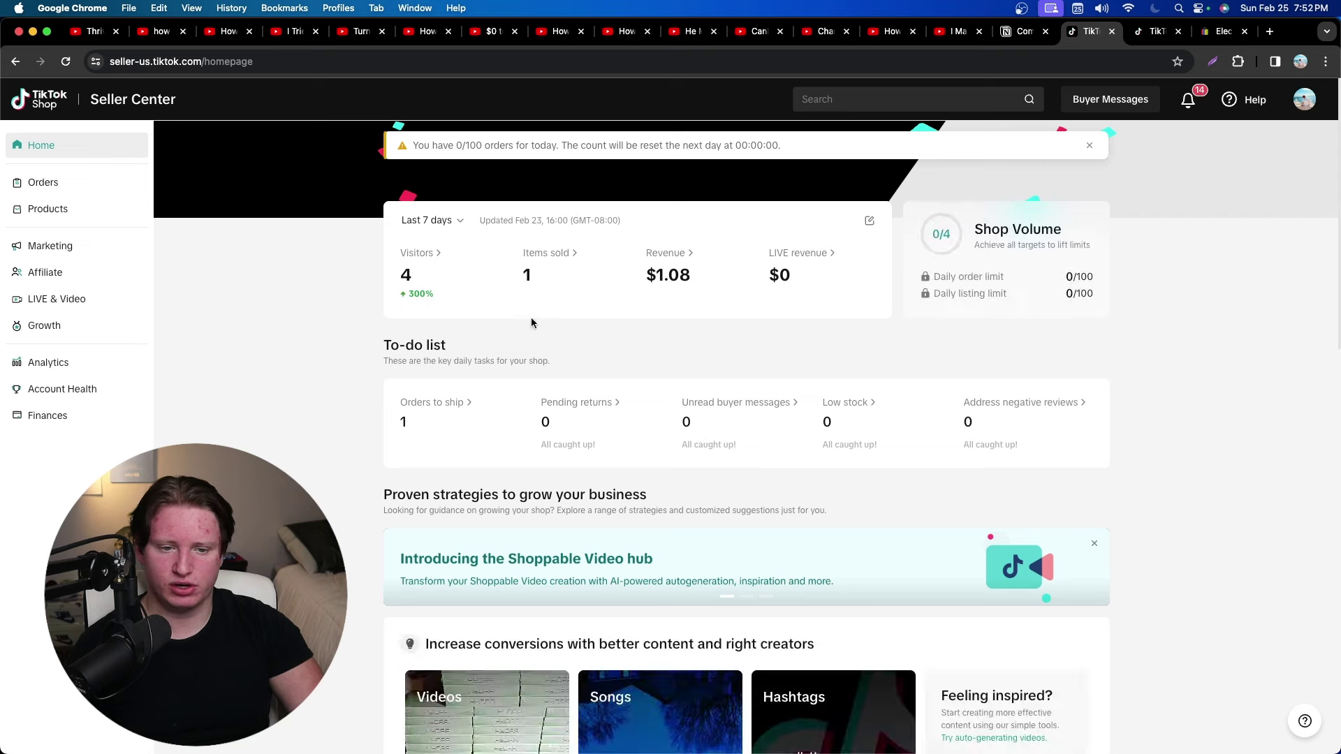
pyautogui.moveTo(662, 250)
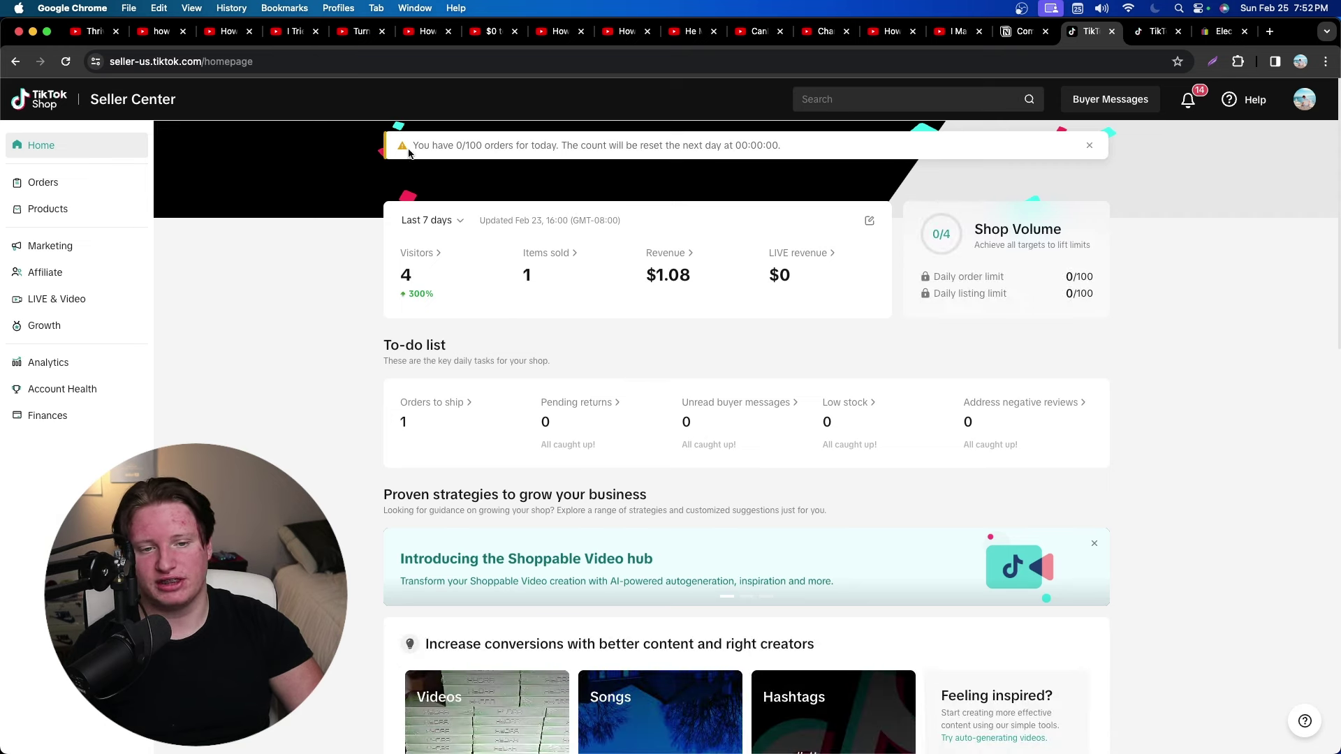
pyautogui.moveTo(411, 146); pyautogui.dragTo(683, 160)
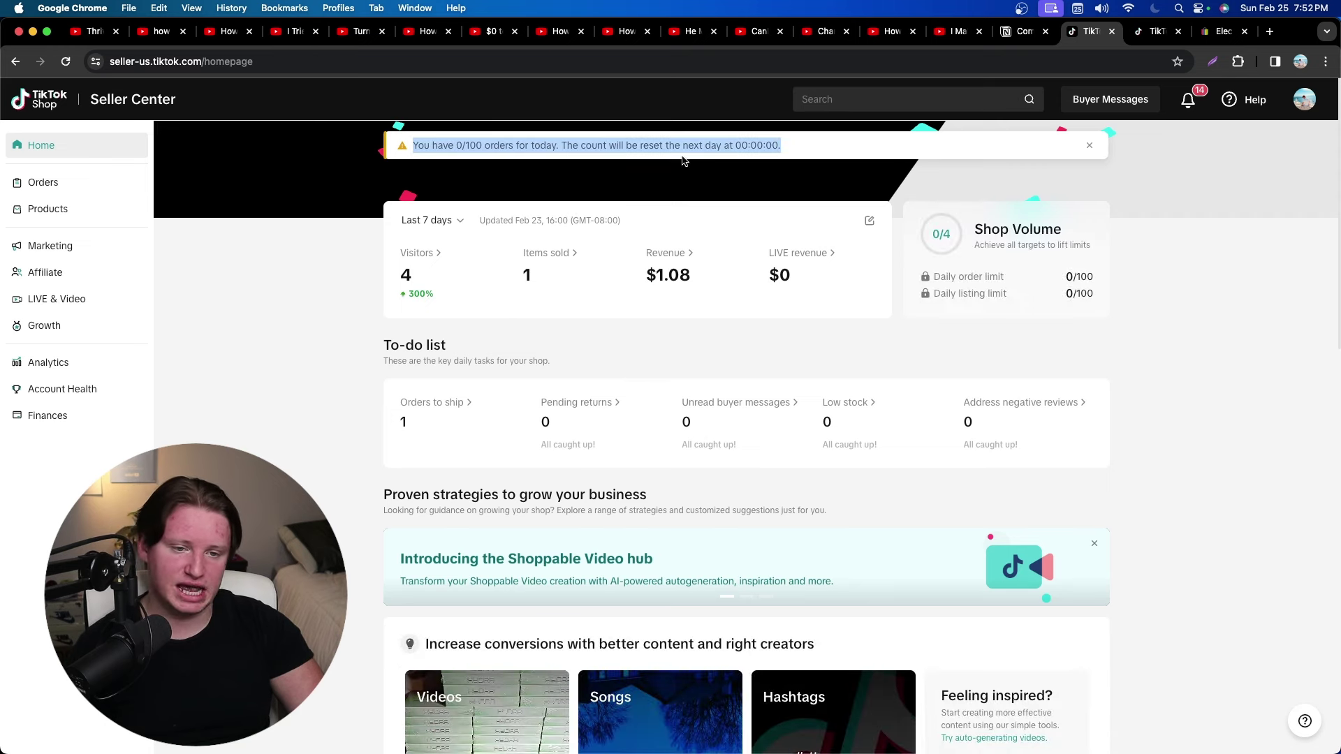
pyautogui.click(818, 139)
pyautogui.tripleClick(479, 154)
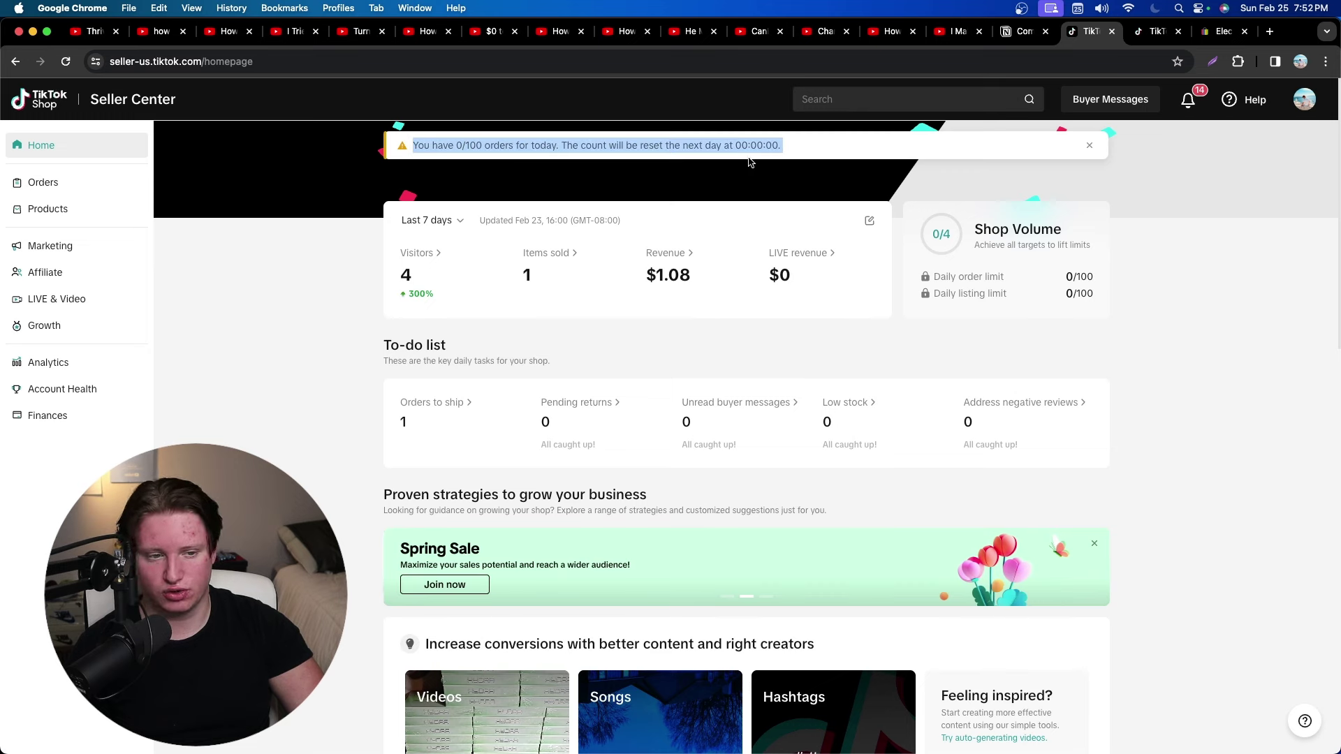
pyautogui.click(810, 143)
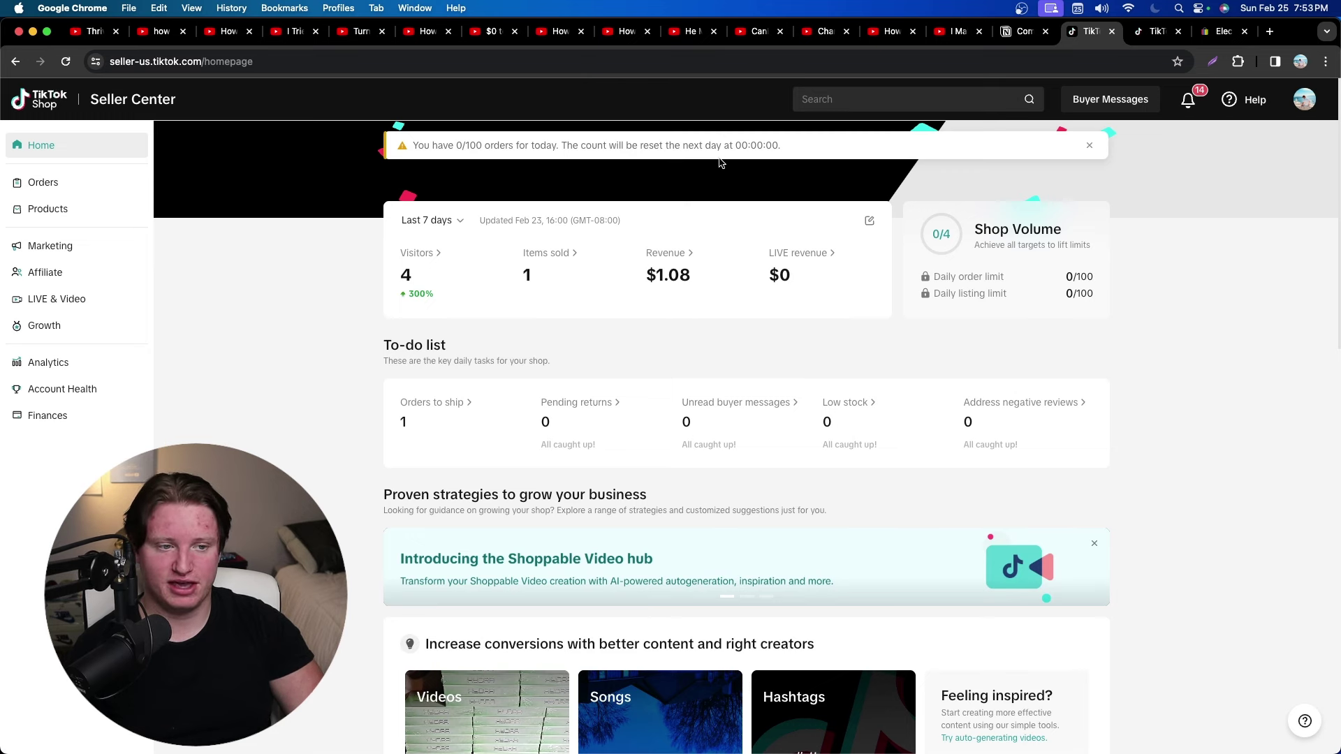
pyautogui.tripleClick(671, 146)
pyautogui.click(852, 137)
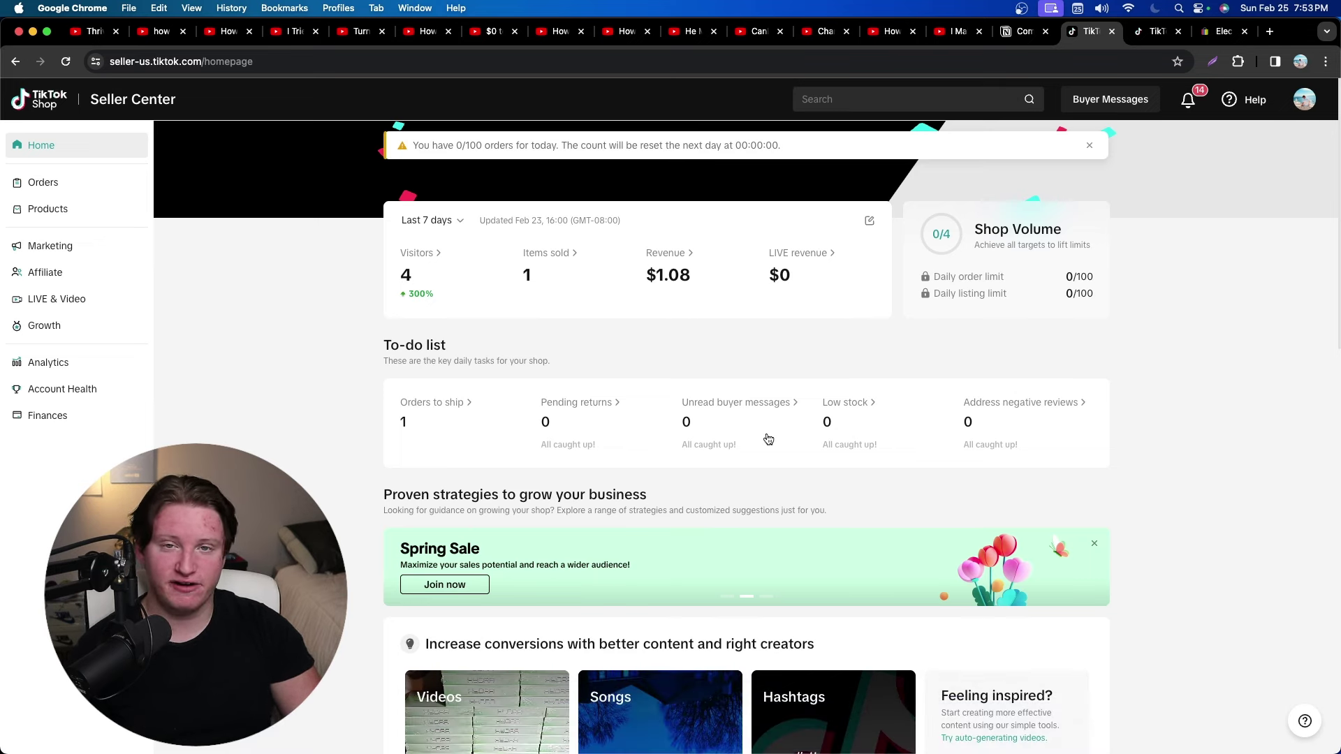
pyautogui.tripleClick(518, 145)
pyautogui.click(748, 142)
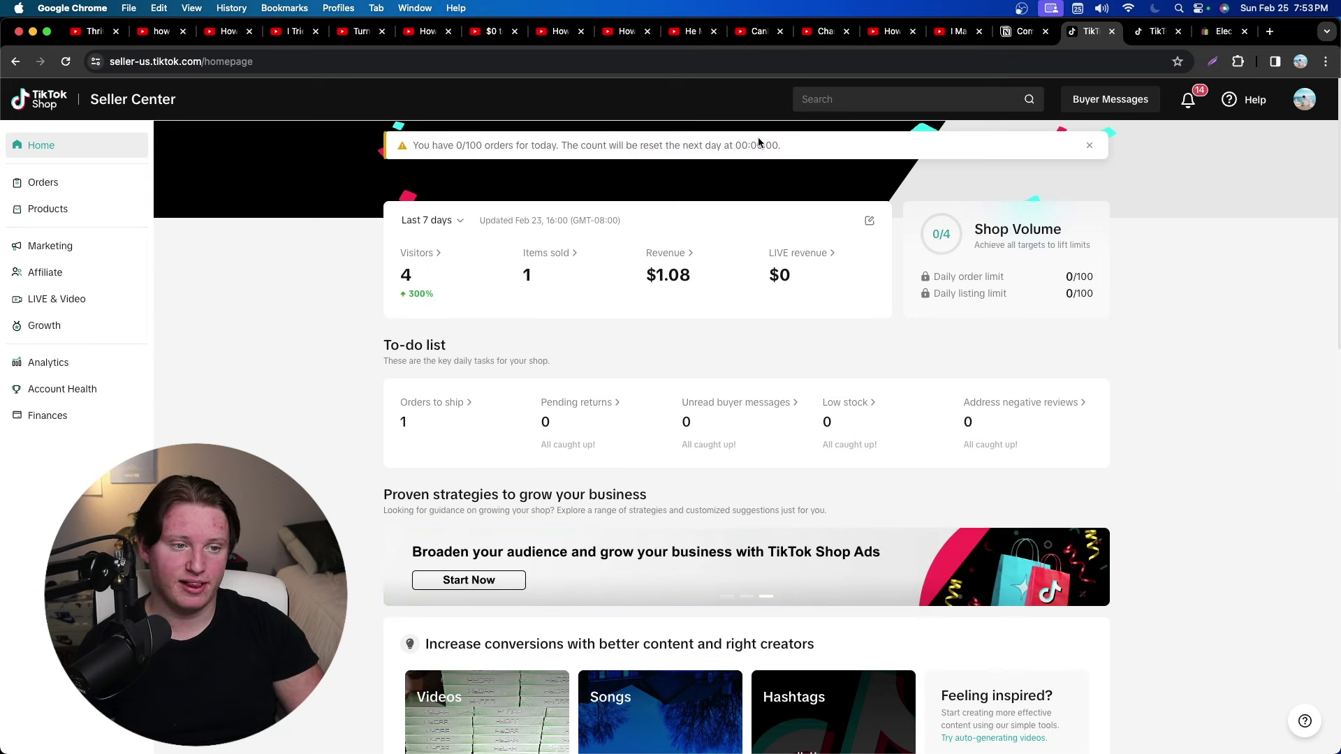
pyautogui.tripleClick(504, 145)
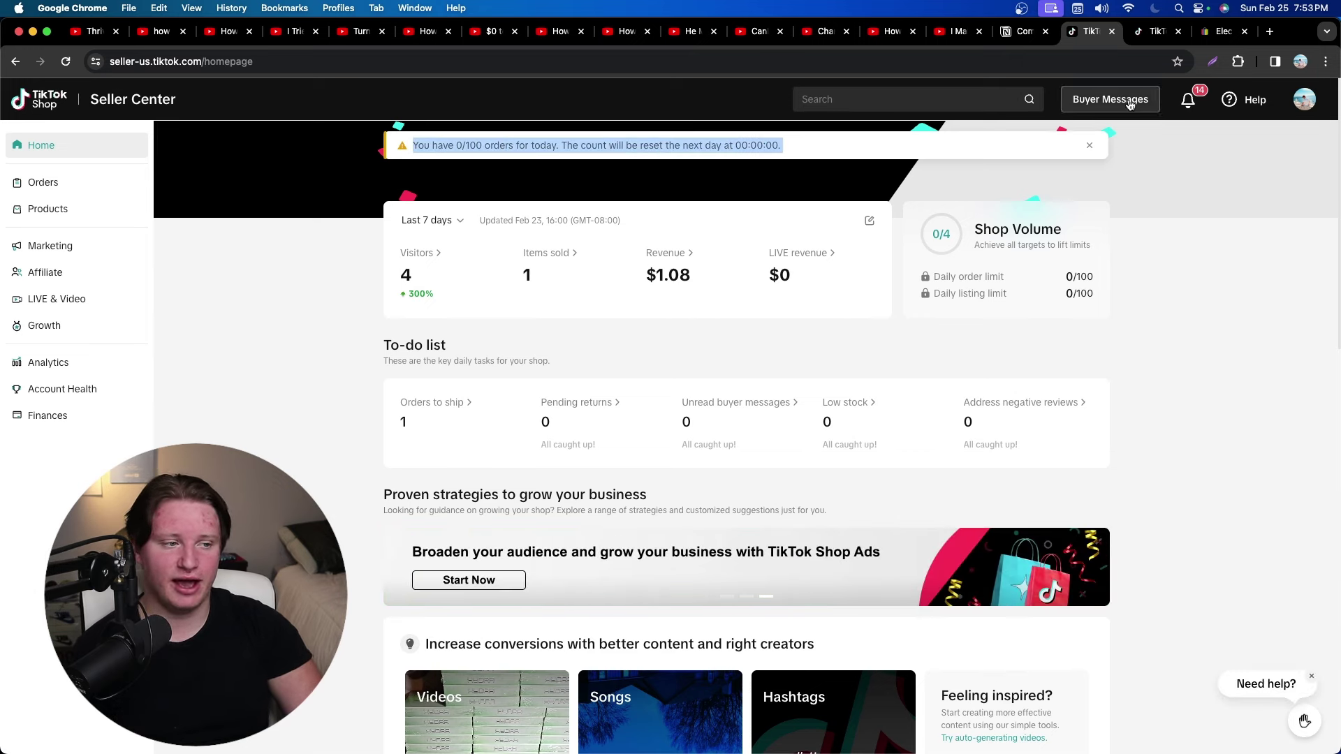
# Open the analytics behind the items sold figure and review the sales overview for the last 7 days.
pyautogui.scroll(-1, 531, 412)
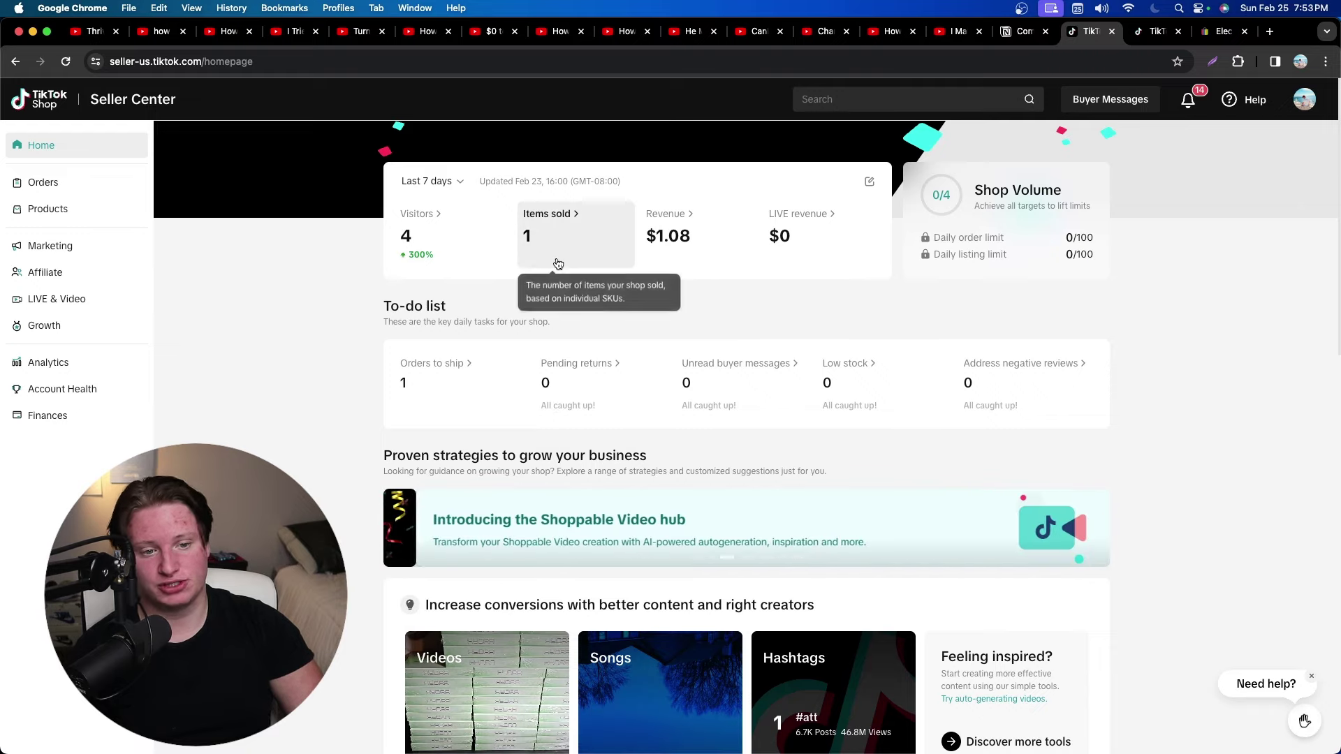
pyautogui.click(552, 243)
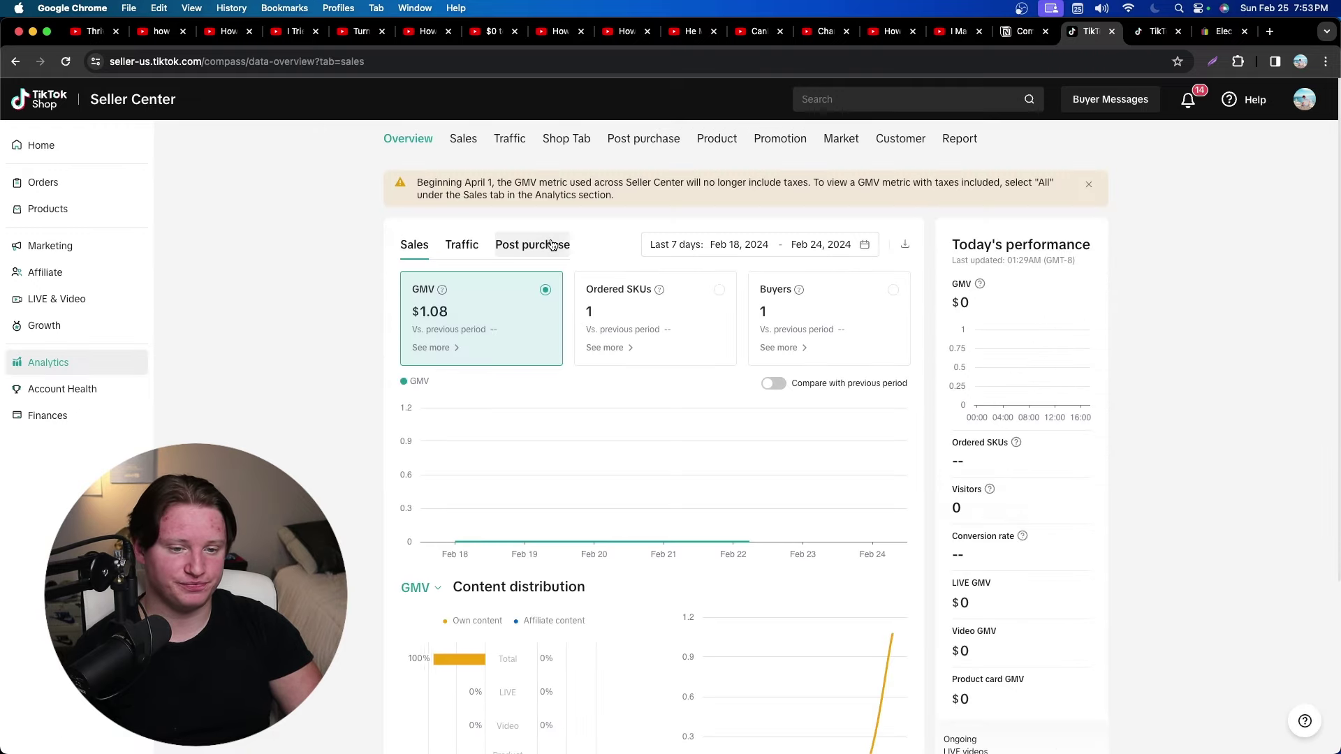
pyautogui.scroll(-5, 614, 342)
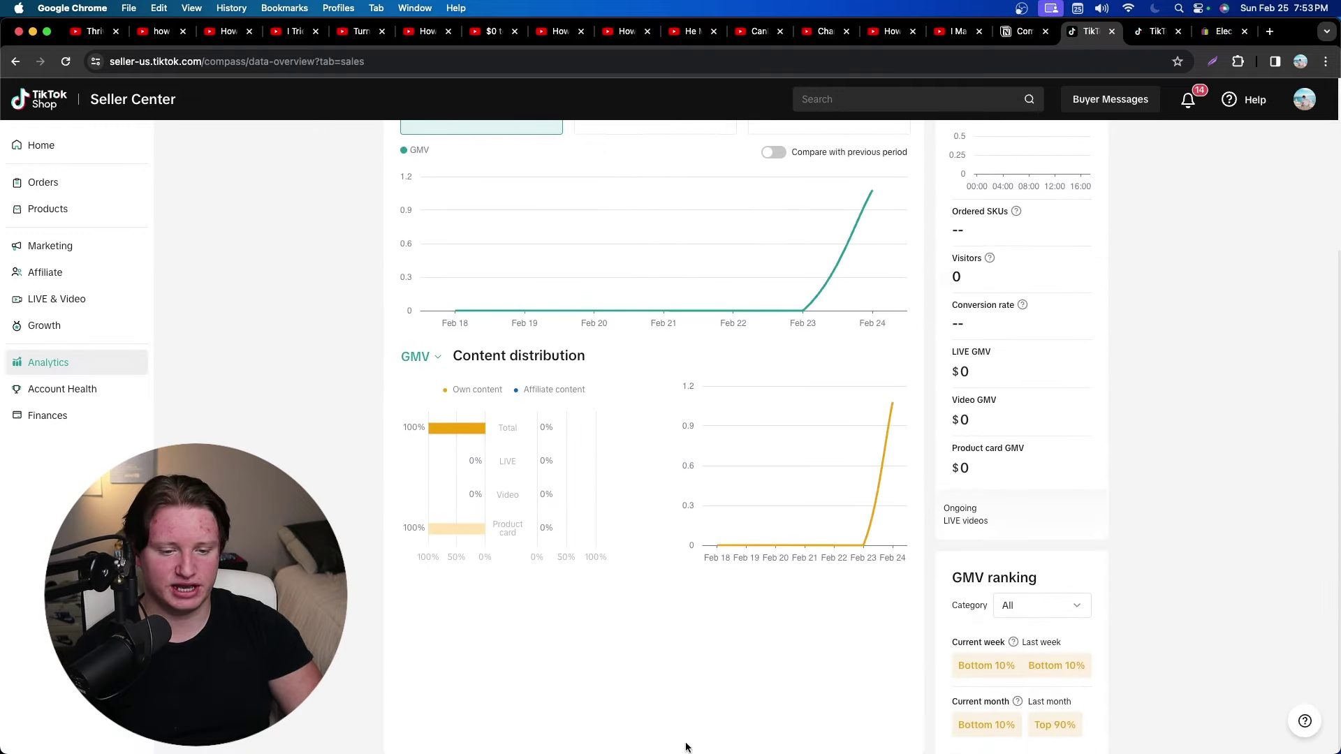
pyautogui.scroll(3, 593, 337)
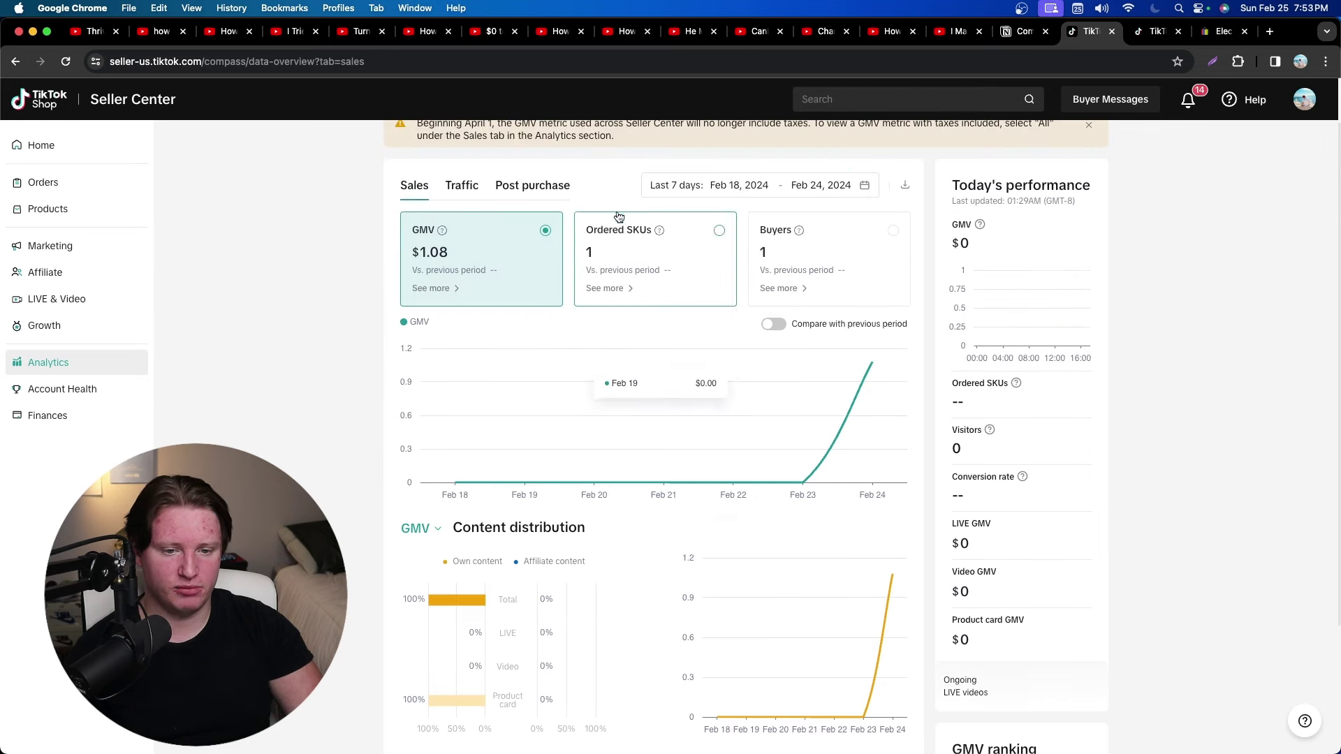
# Review the traffic analytics, covering average CTR per day, average CVR per day and the content distribution charts.
pyautogui.click(472, 185)
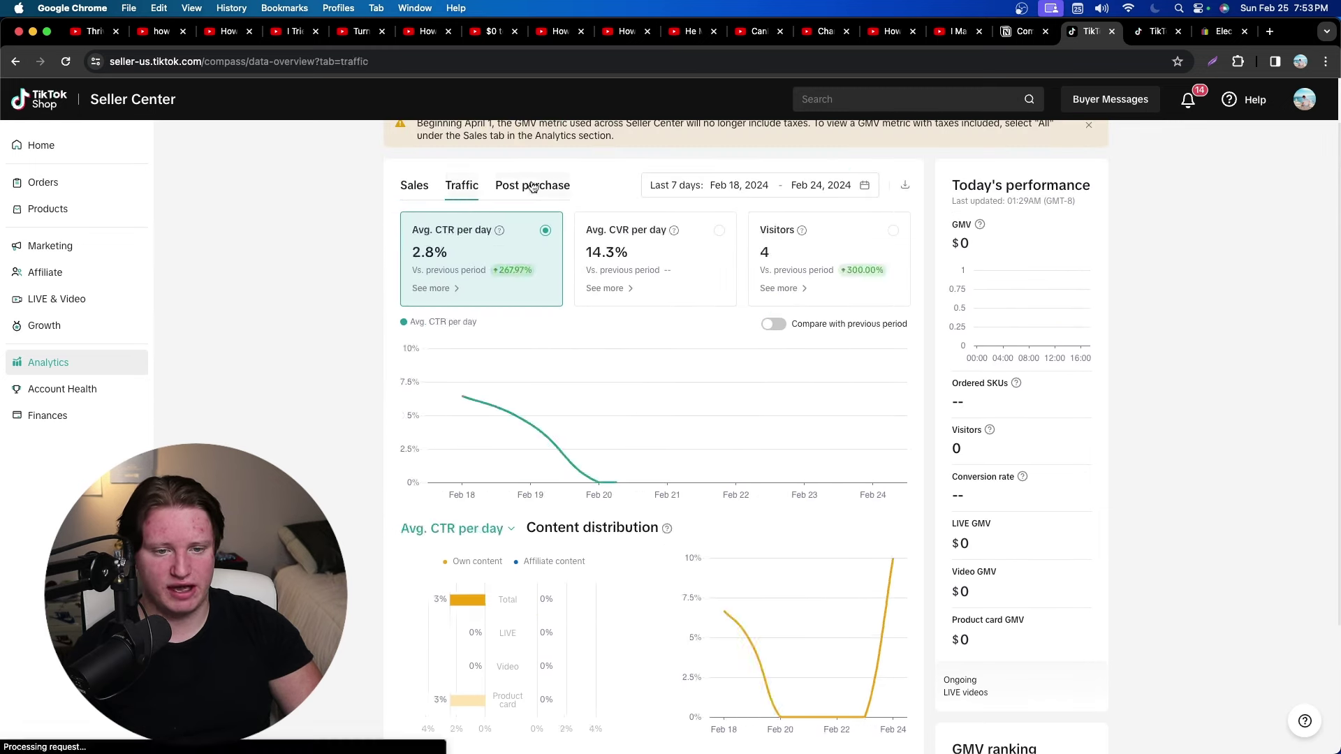
pyautogui.click(500, 186)
pyautogui.click(463, 190)
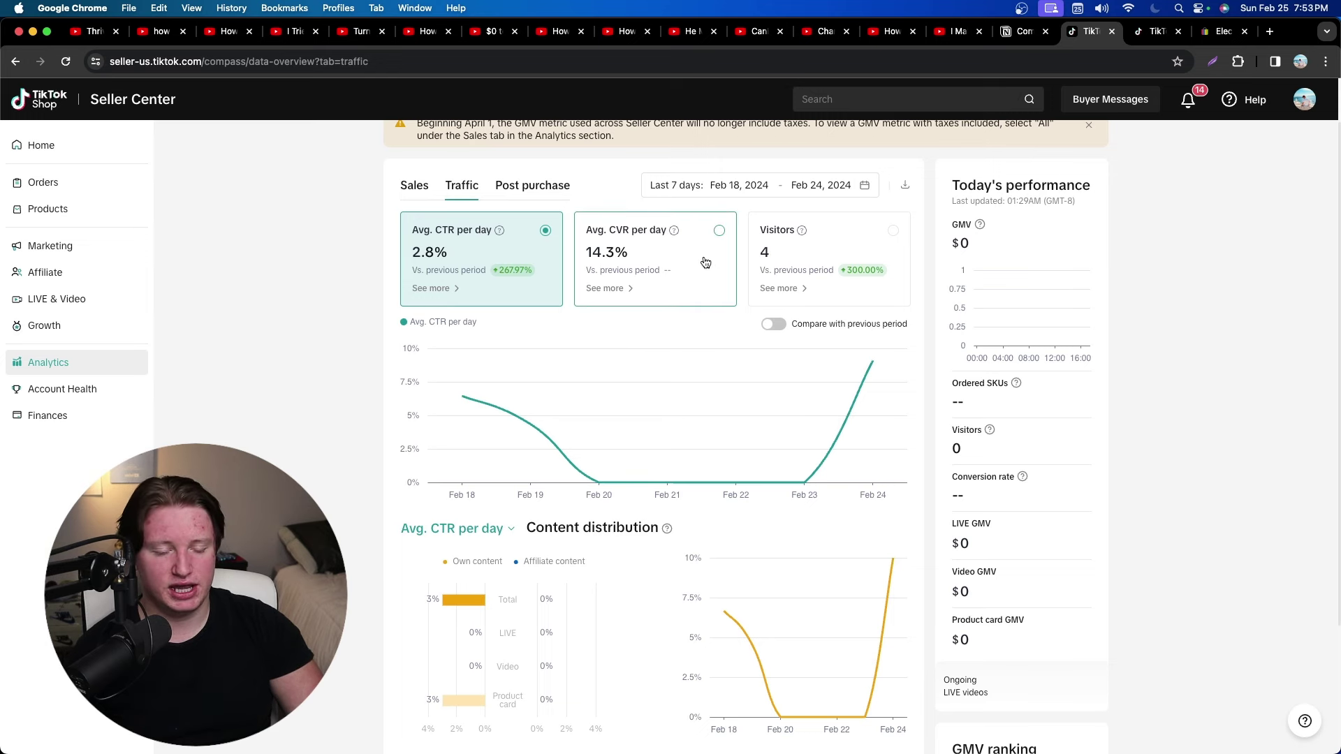
pyautogui.click(688, 243)
pyautogui.click(533, 256)
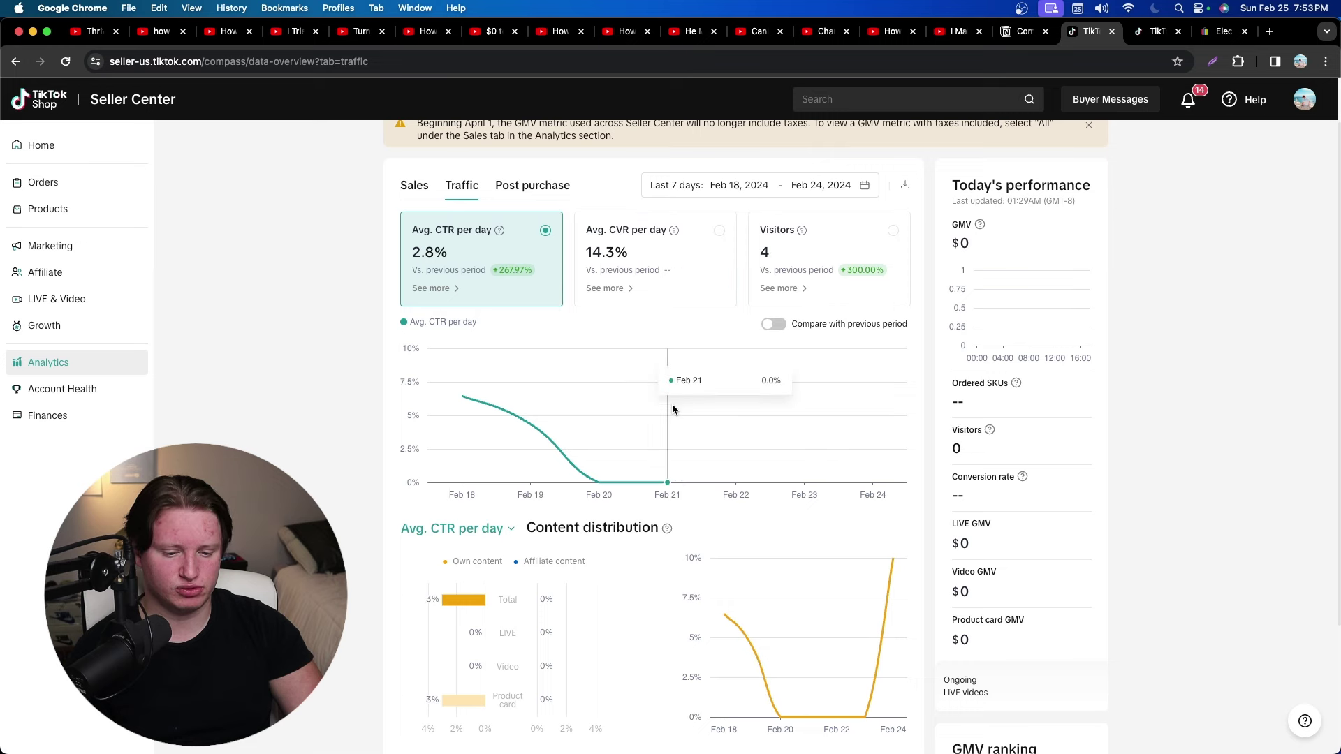
pyautogui.scroll(-2, 675, 398)
pyautogui.scroll(1, 648, 437)
pyautogui.moveTo(454, 459)
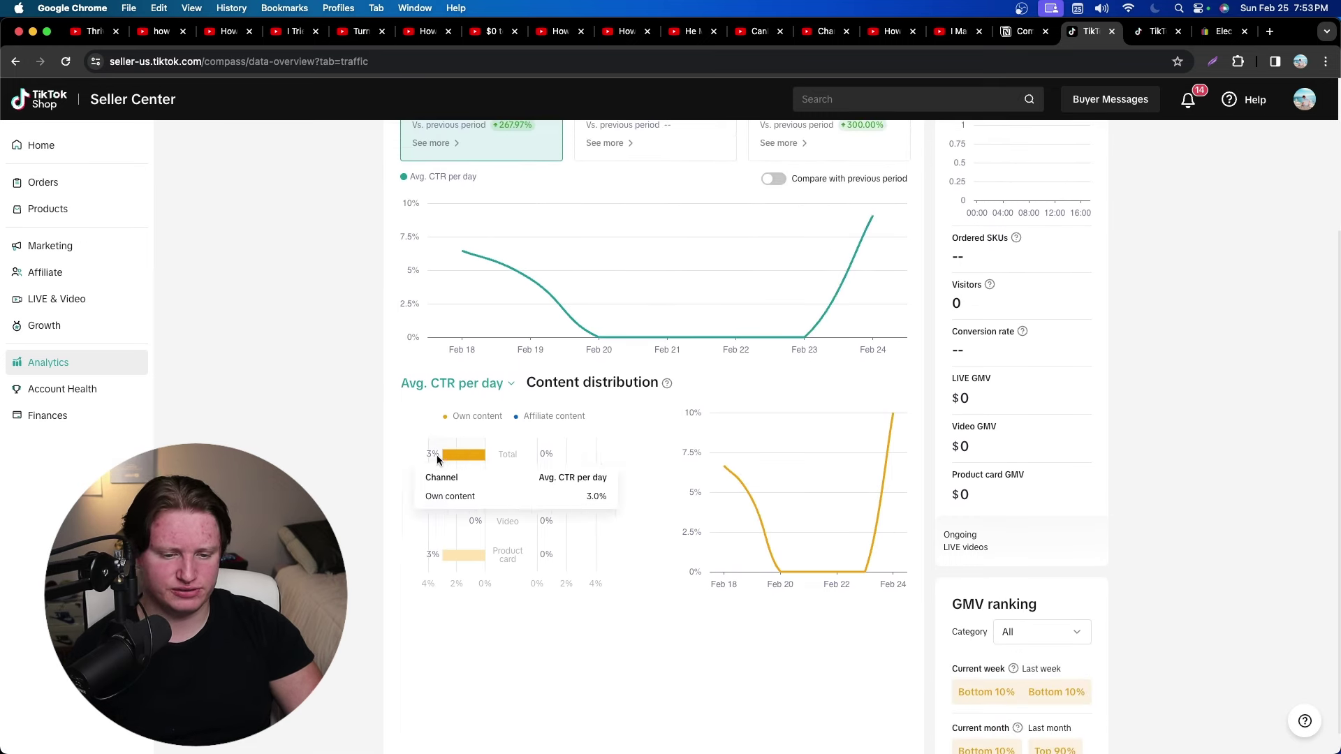
pyautogui.scroll(-1, 883, 635)
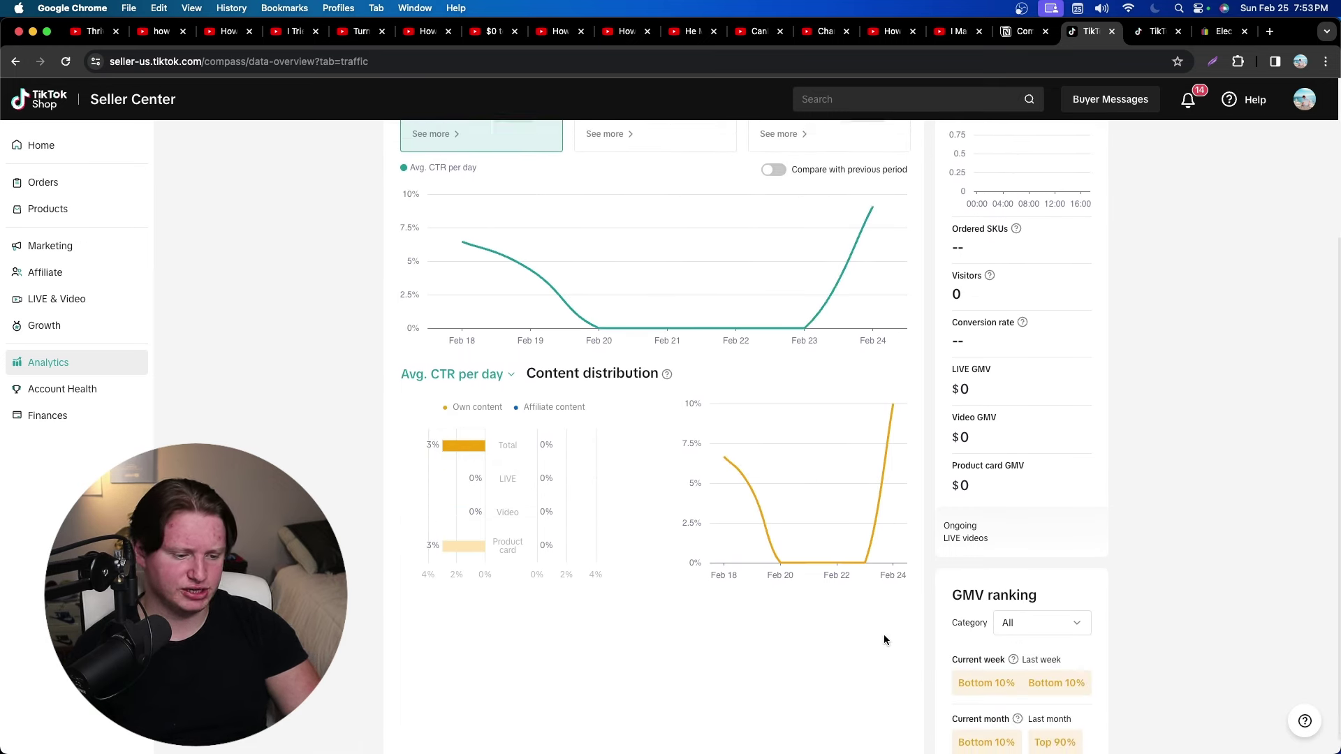
pyautogui.scroll(3, 499, 523)
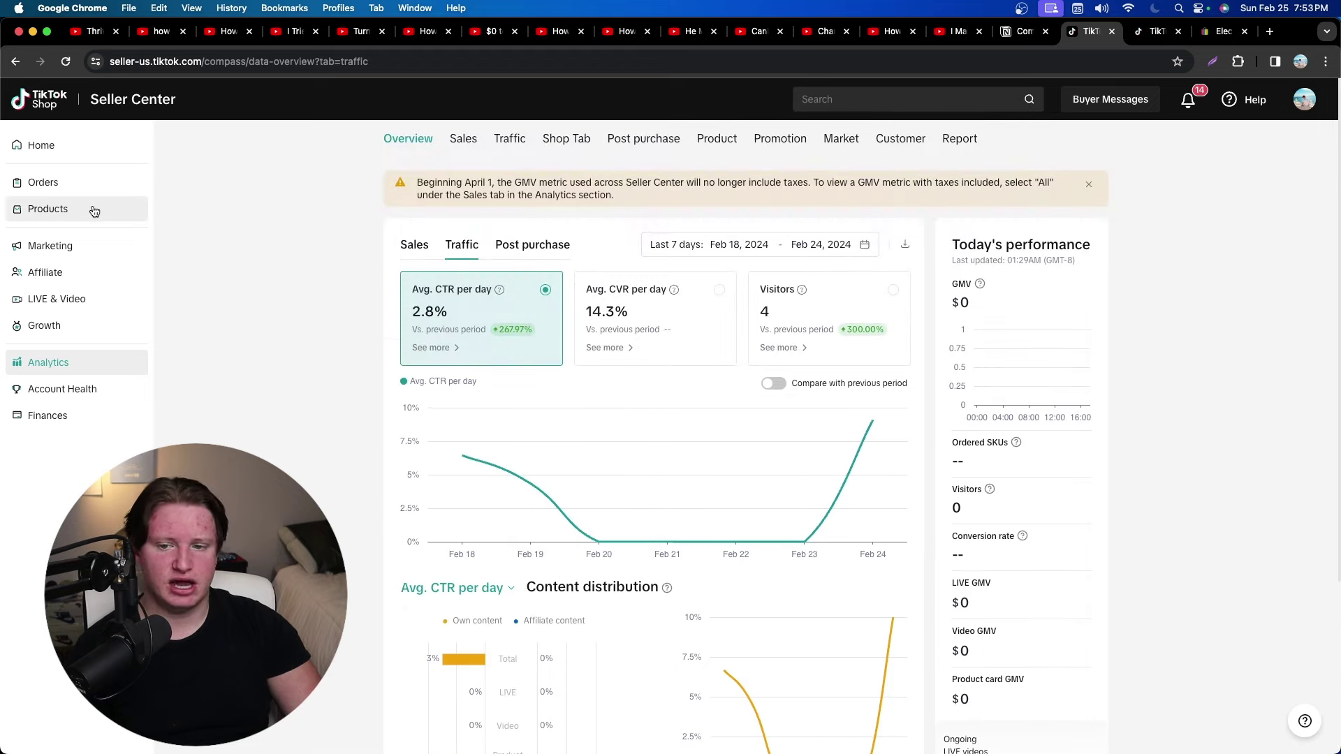
# Check the shipping method of the order awaiting shipment and open its Add tracking info form.
pyautogui.click(85, 181)
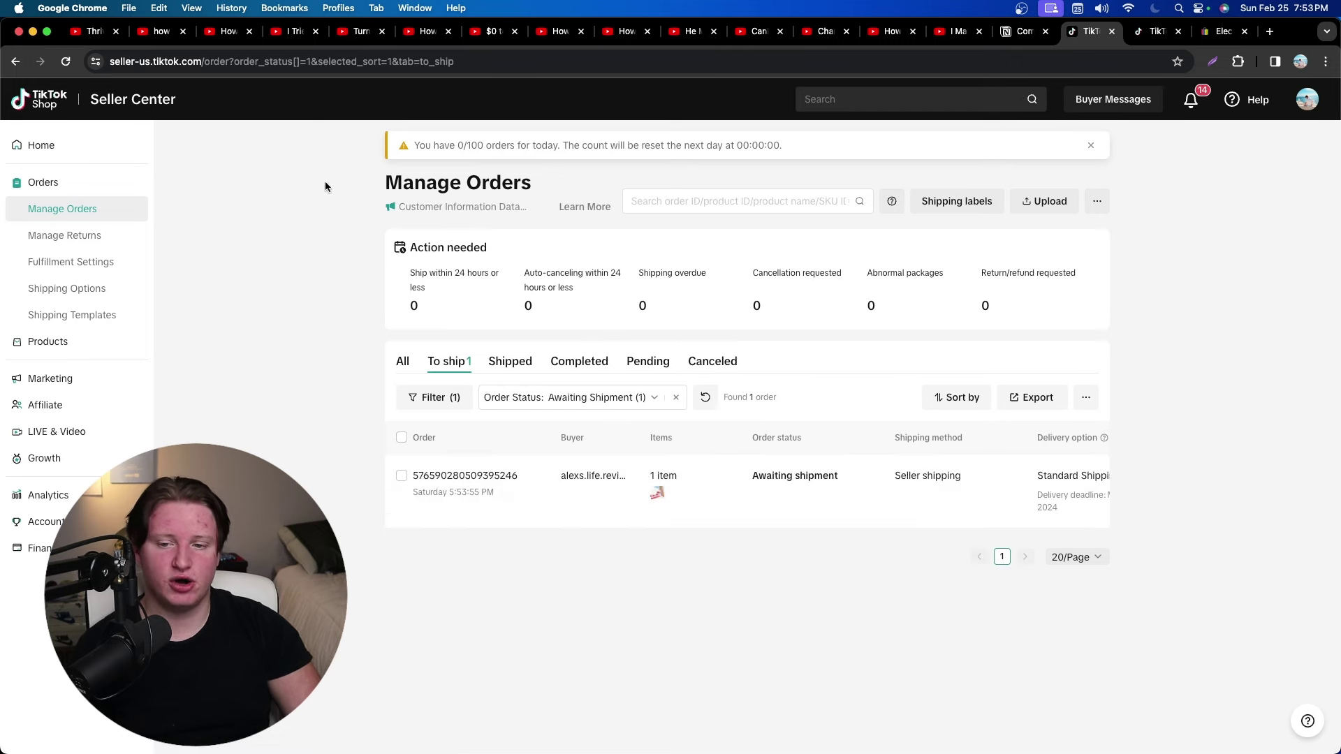
pyautogui.moveTo(946, 474)
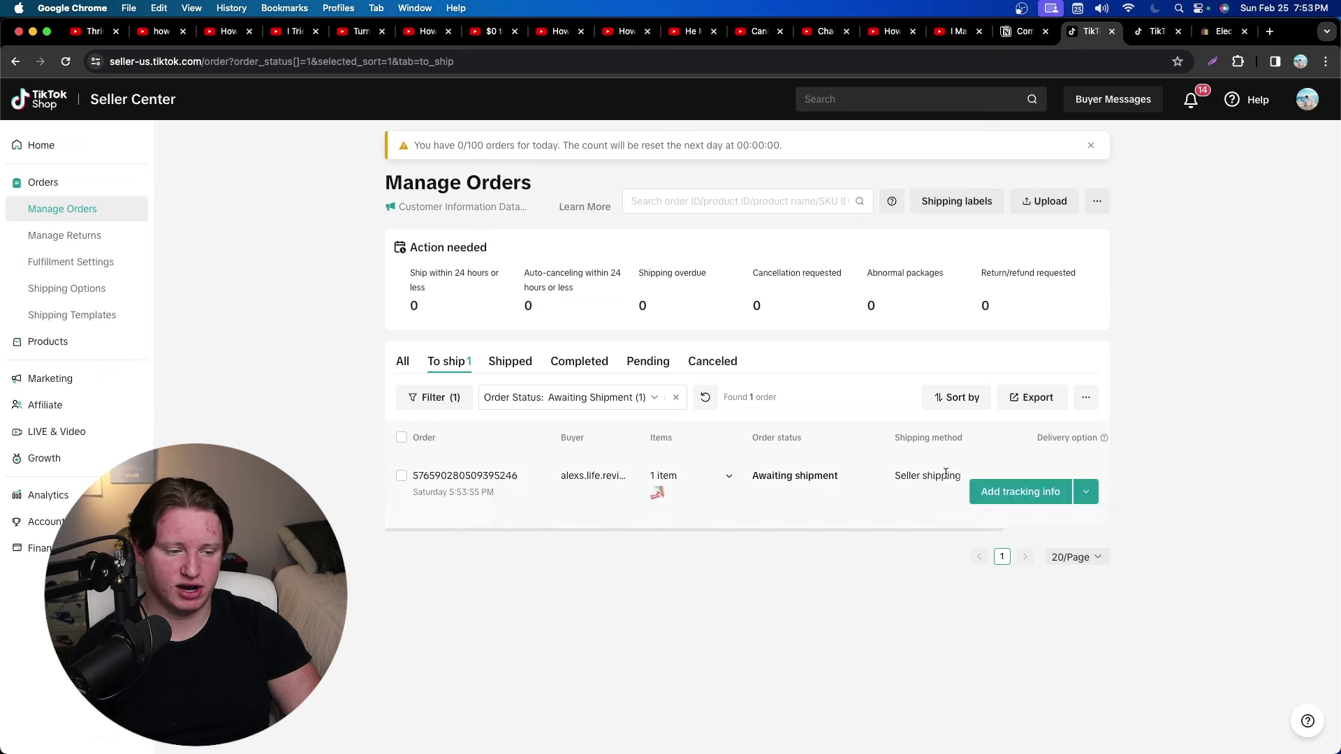
pyautogui.moveTo(893, 474); pyautogui.dragTo(971, 473)
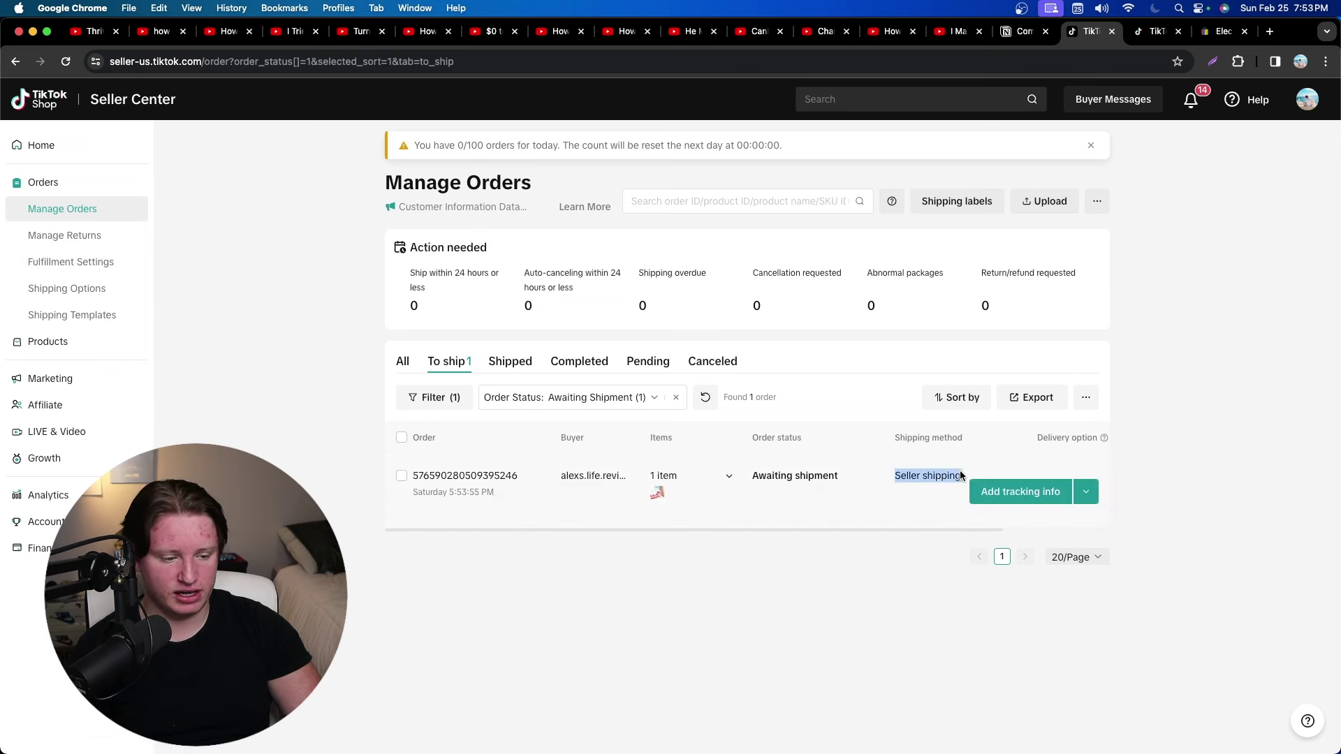
pyautogui.click(1175, 347)
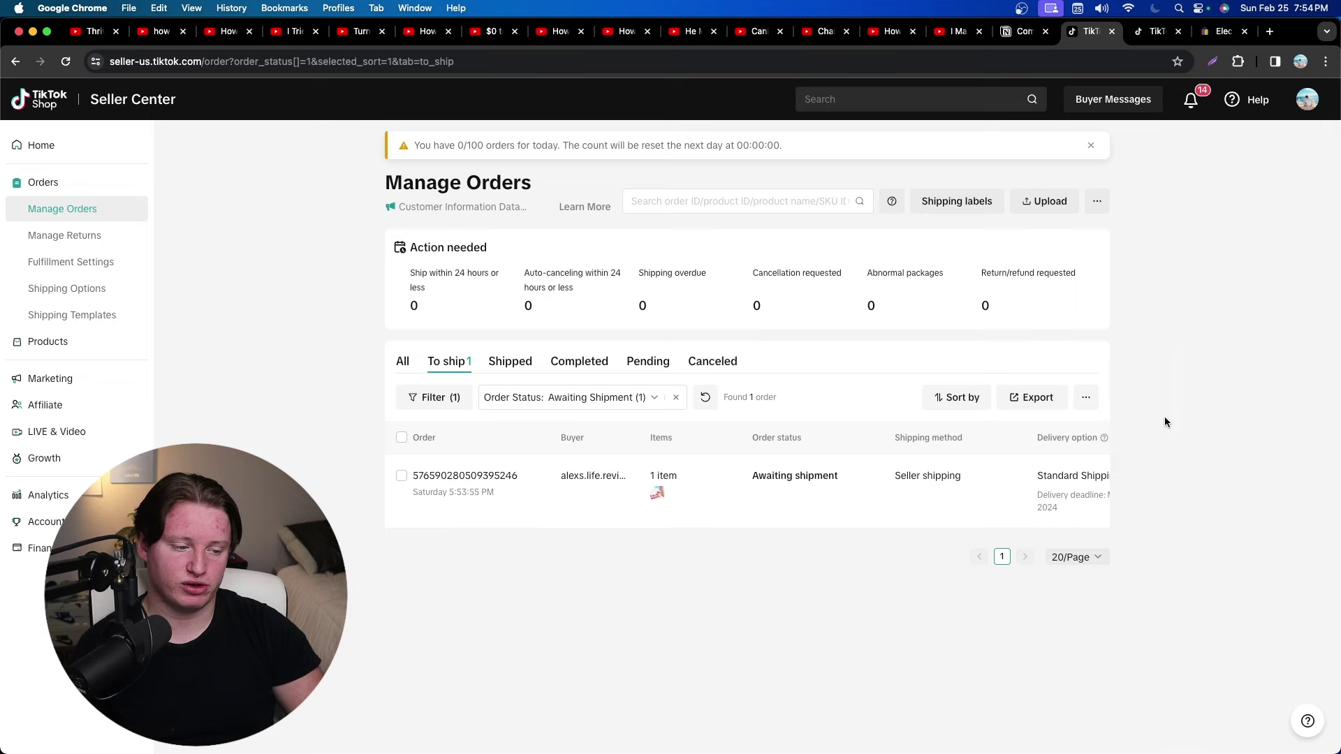
pyautogui.click(1044, 491)
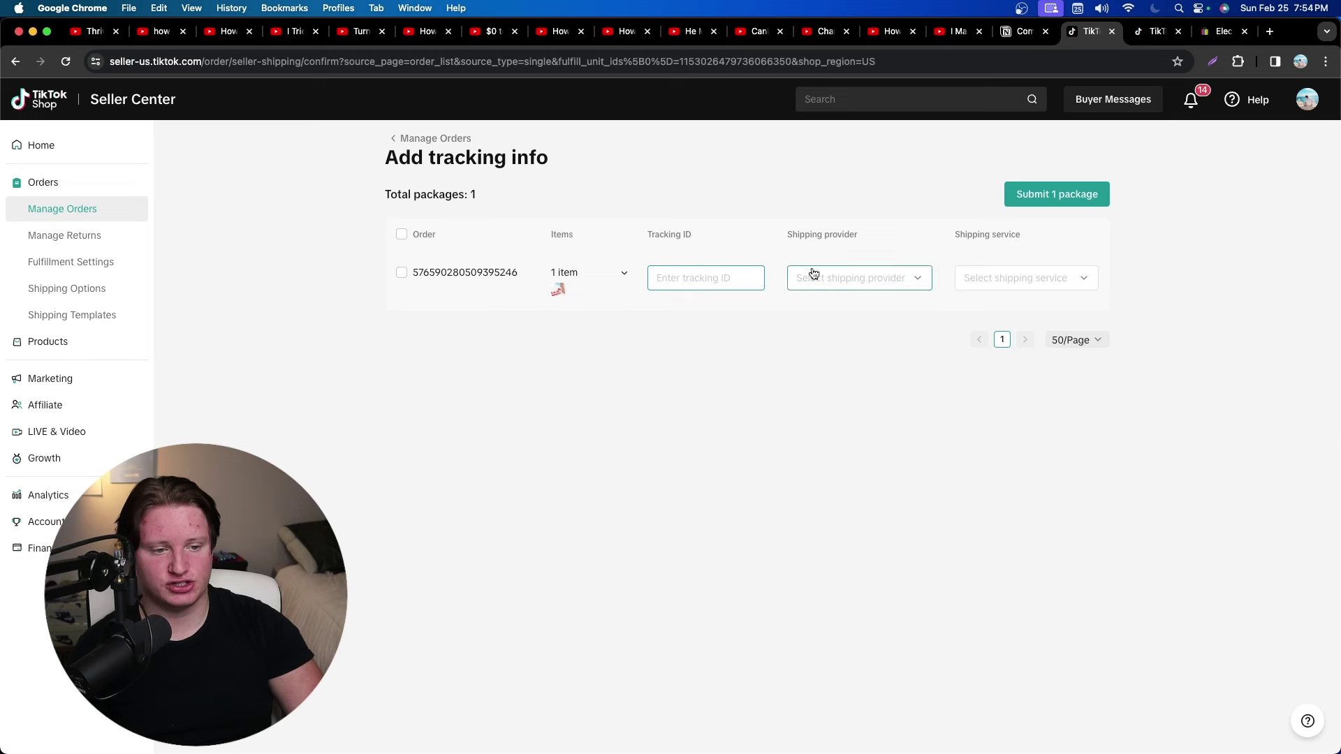
pyautogui.click(794, 305)
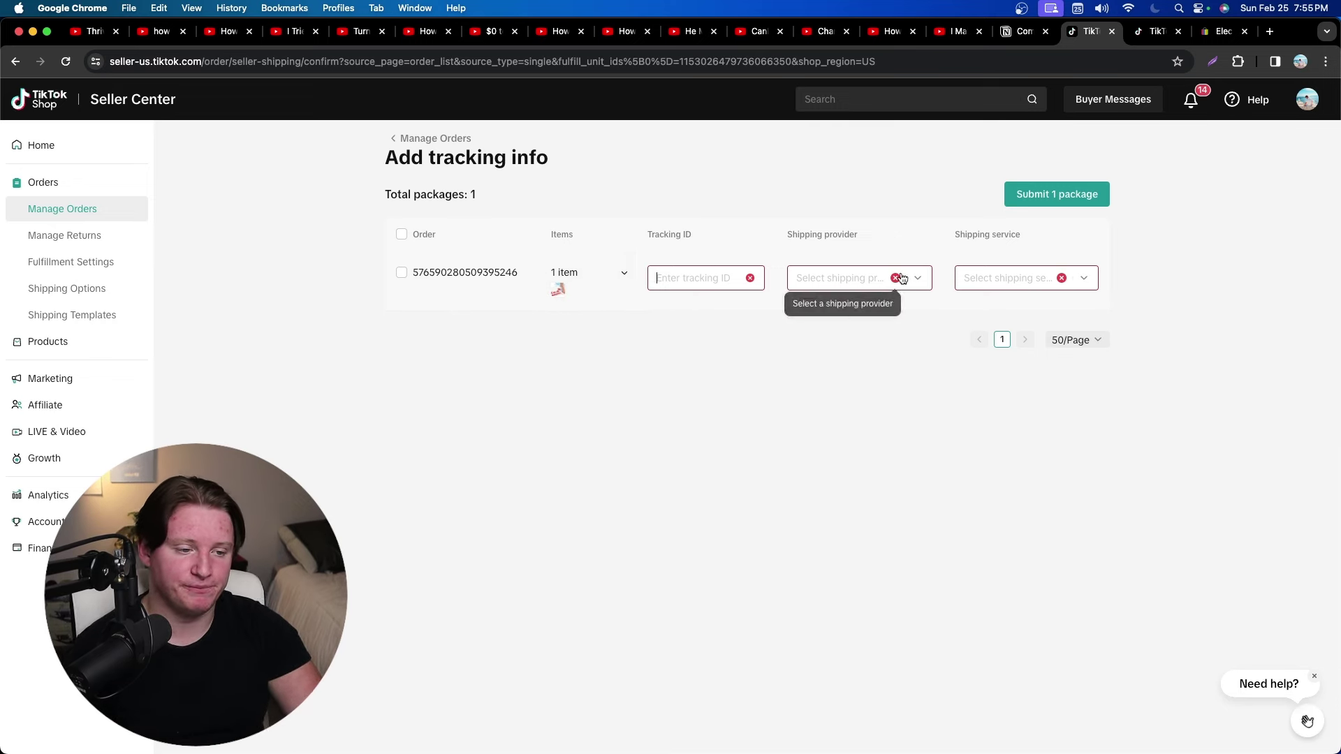
# Search the web for tracktaco in a new browser tab and open its website from the results.
pyautogui.click(1277, 32)
pyautogui.write('tracktaco')
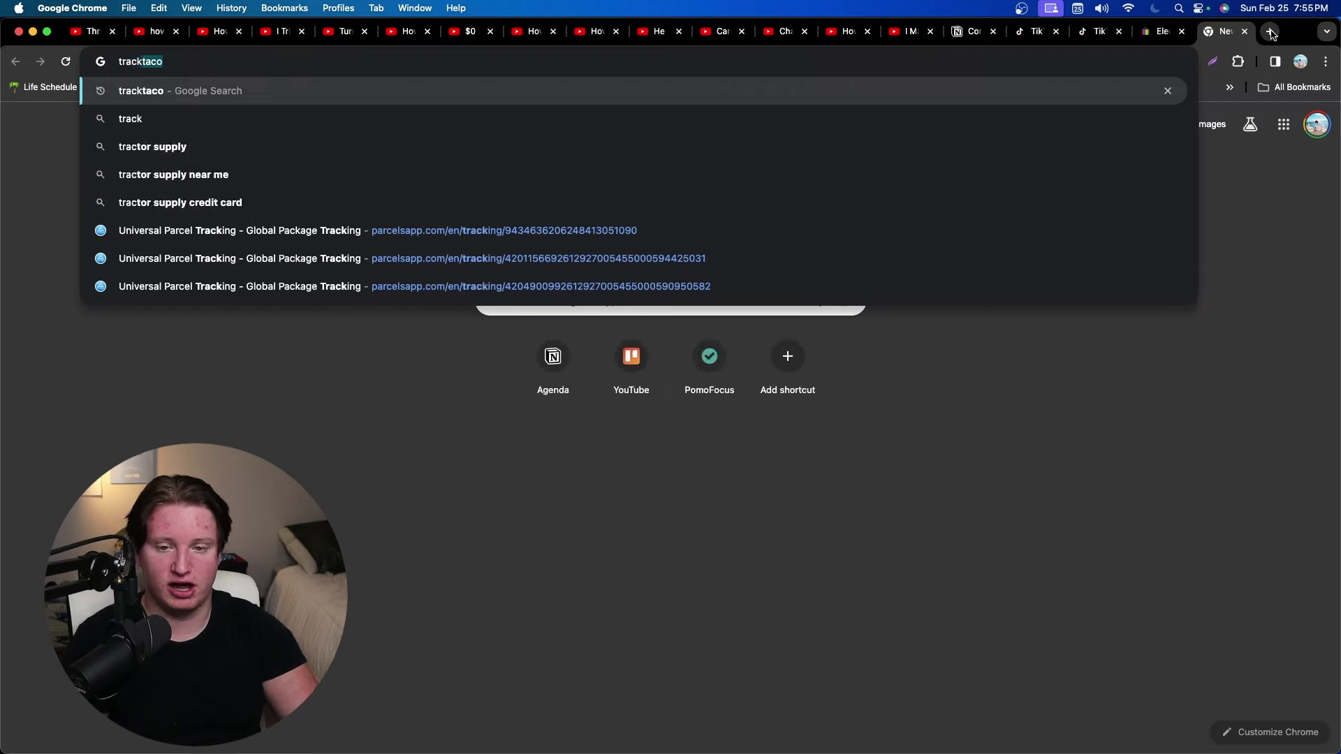
pyautogui.press('Return')
pyautogui.click(280, 274)
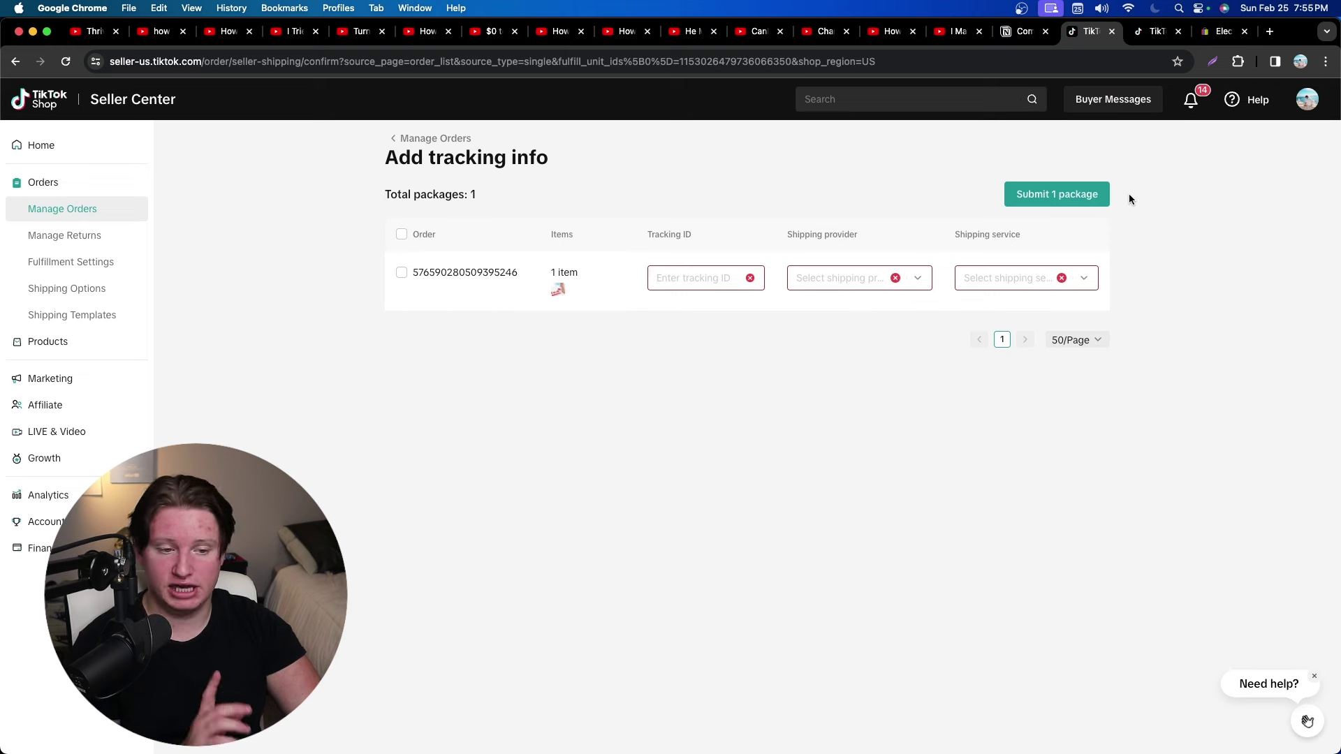
# Examine the tracking ID and shipping provider fields for the order and quit the form without submitting tracking info.
pyautogui.click(677, 282)
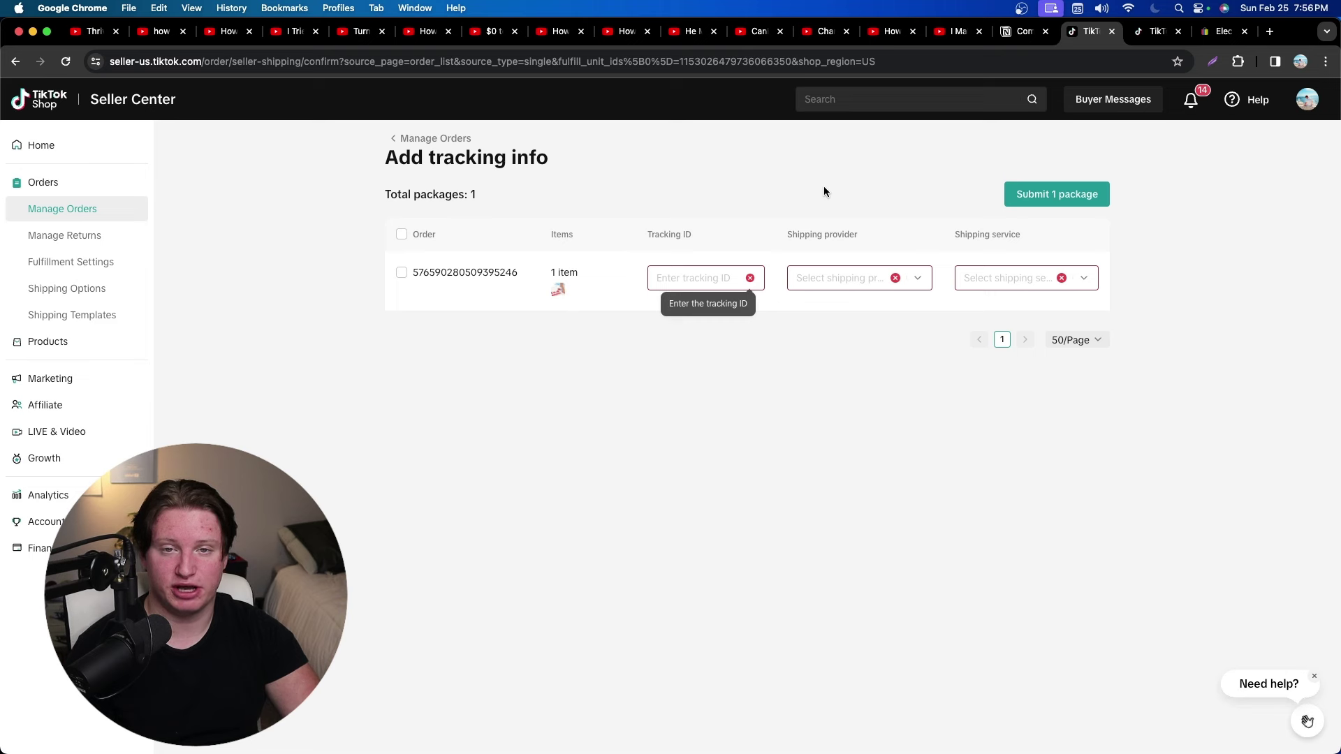
pyautogui.click(871, 283)
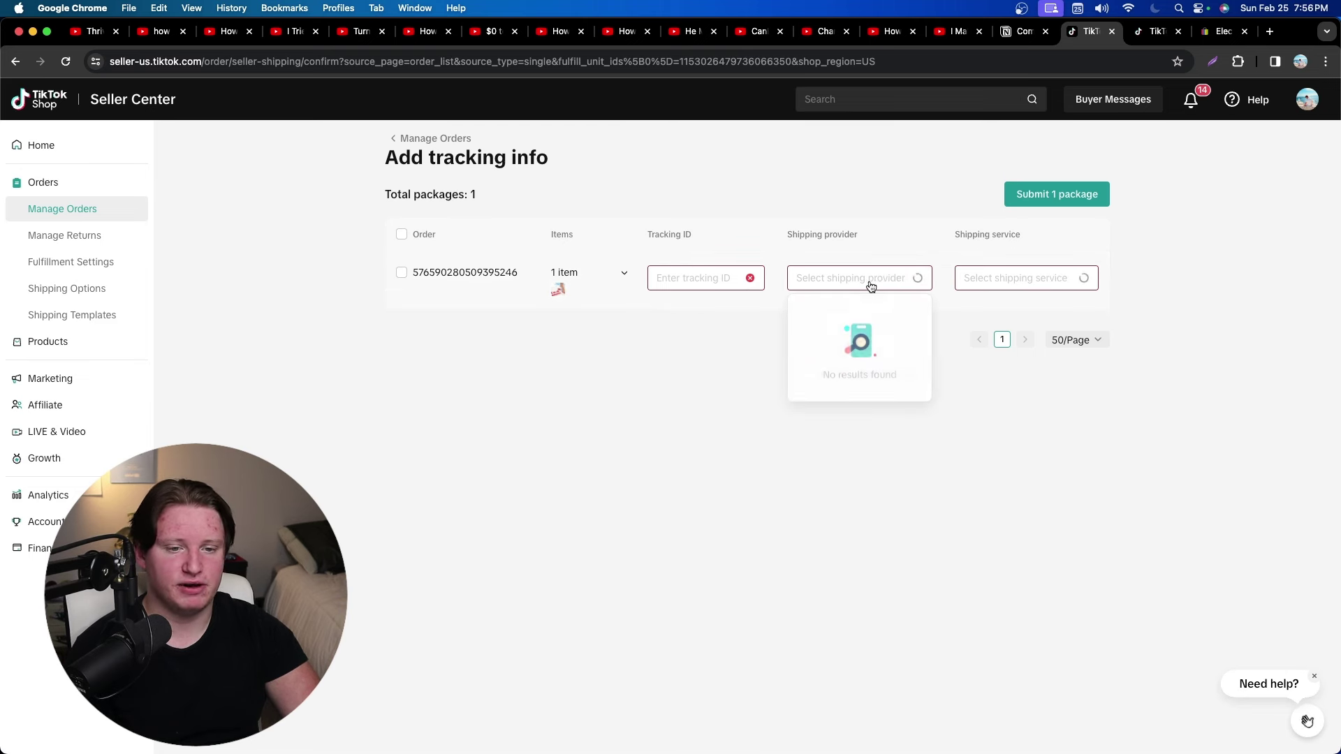
pyautogui.click(368, 190)
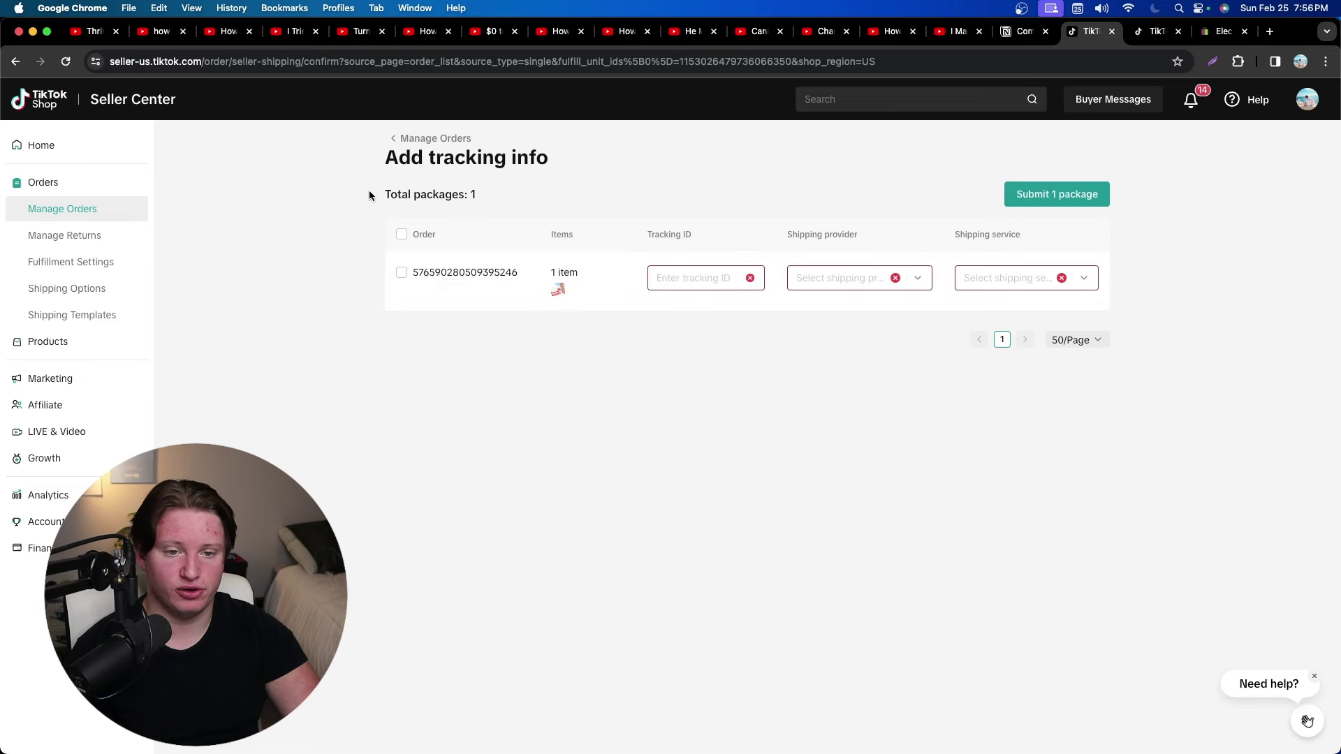
pyautogui.click(400, 137)
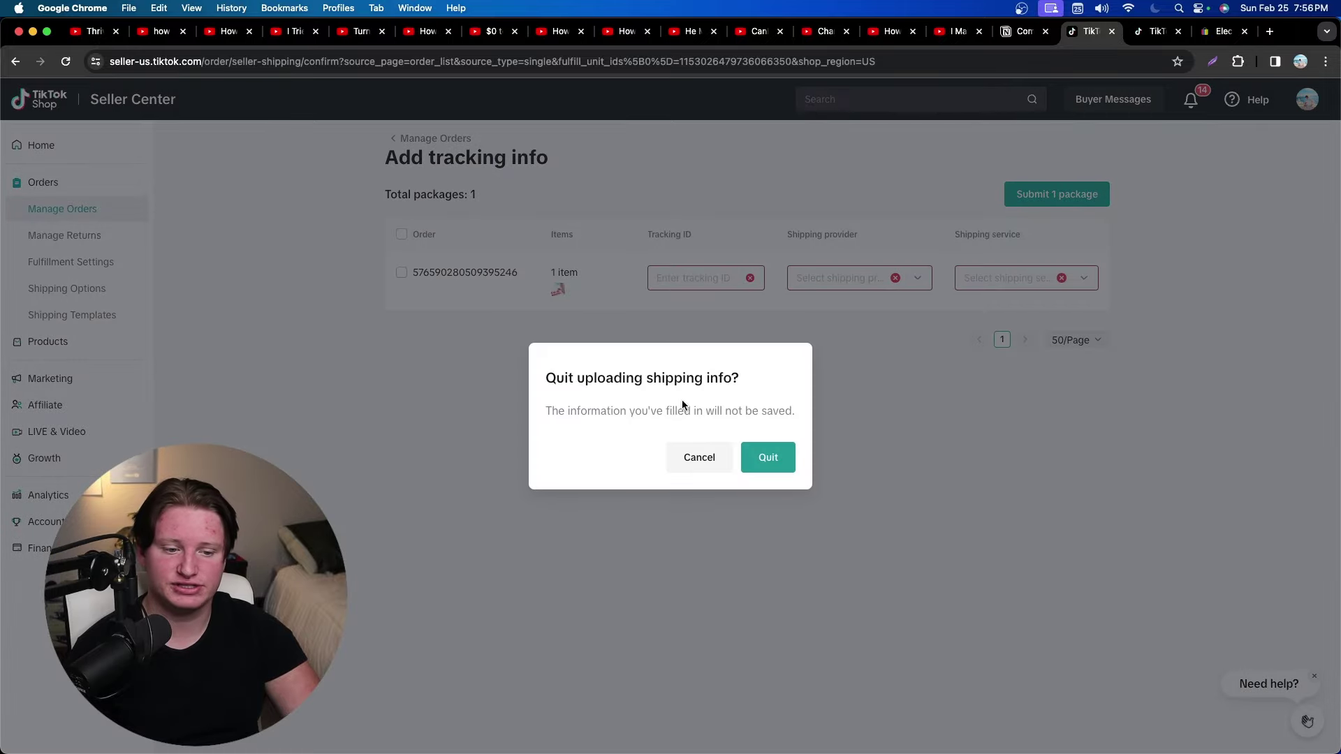
pyautogui.click(769, 459)
# Open the Affiliate section of the Seller Center.
pyautogui.click(78, 403)
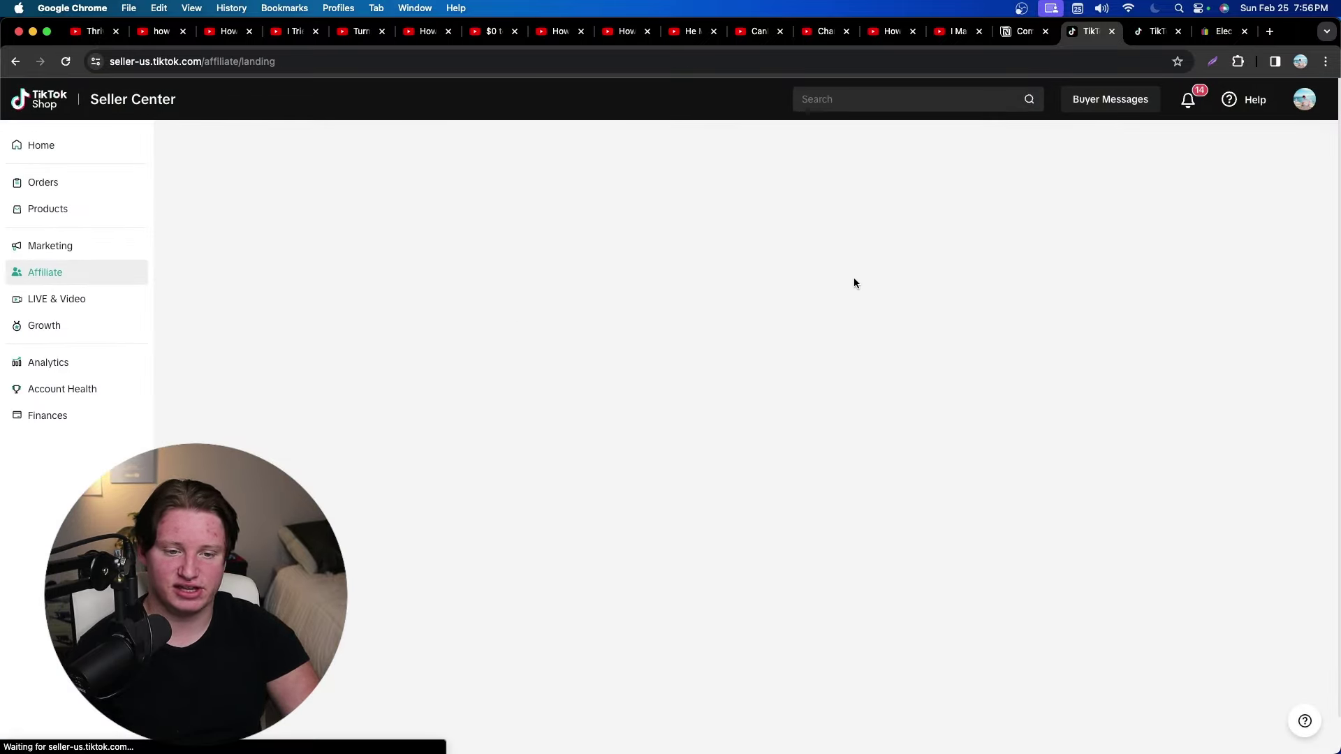